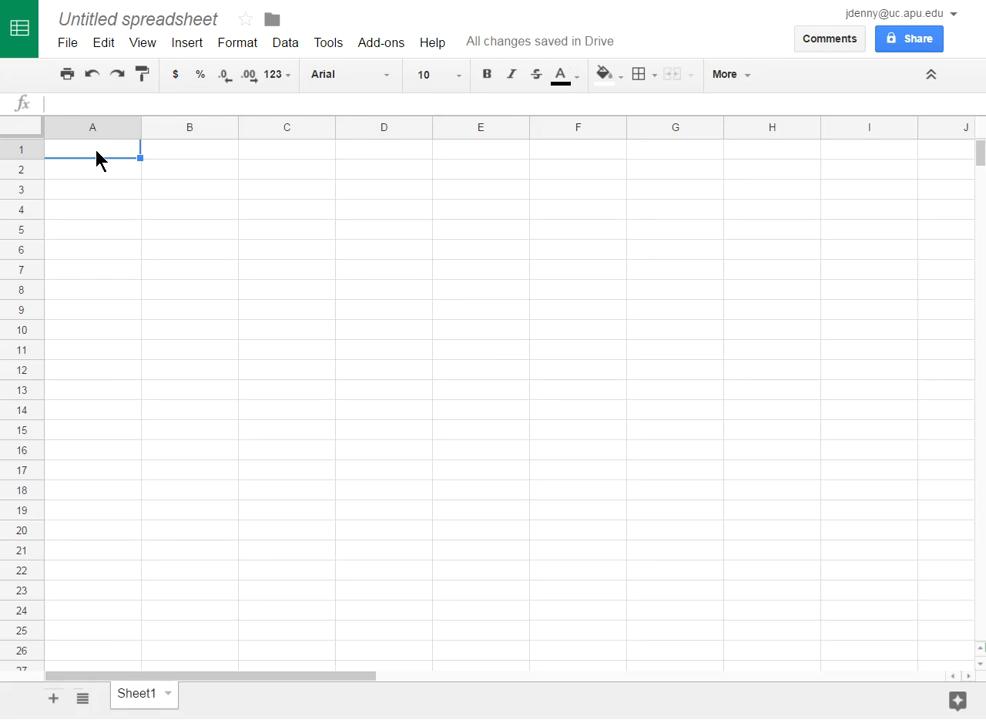
Enter a 2×2 matrix in A1:B2 with 2 and -1 in row 1, 3 and 7 in row 2
{"action": "type", "text": "2"}
{"action": "key", "text": "Return"}
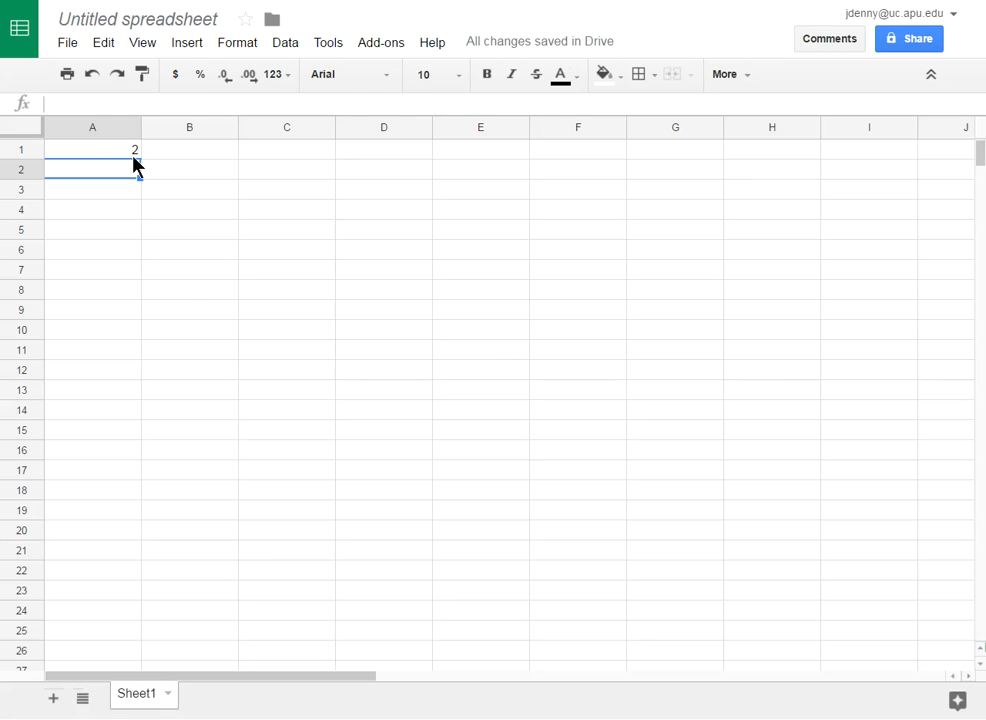
{"action": "left_click", "coordinate": [127, 151]}
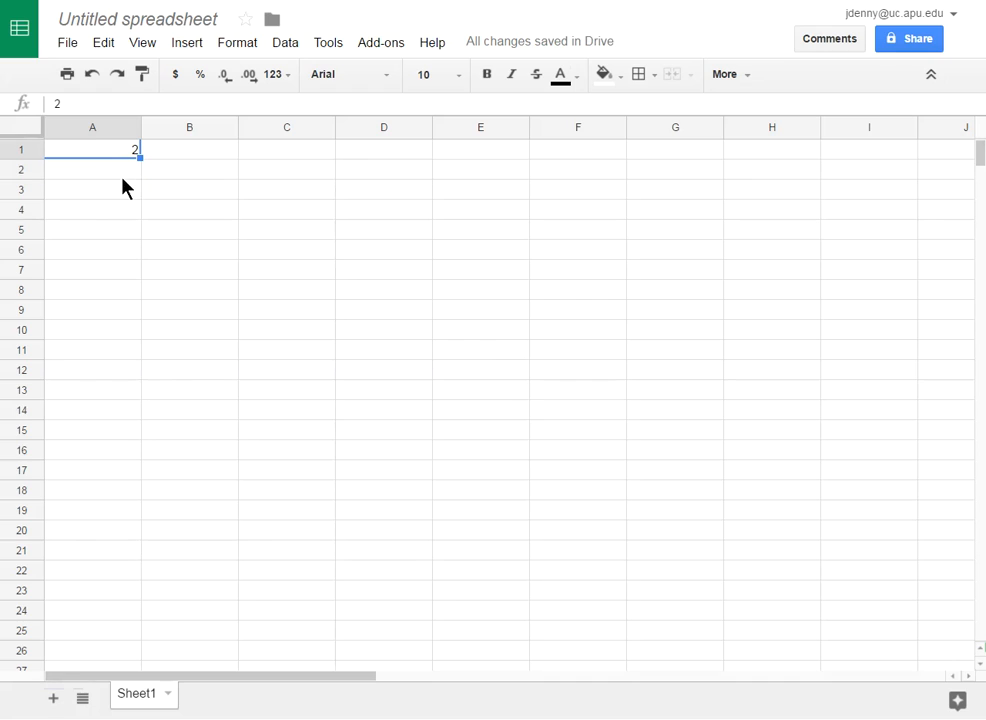
{"action": "left_click", "coordinate": [125, 175]}
{"action": "type", "text": "3"}
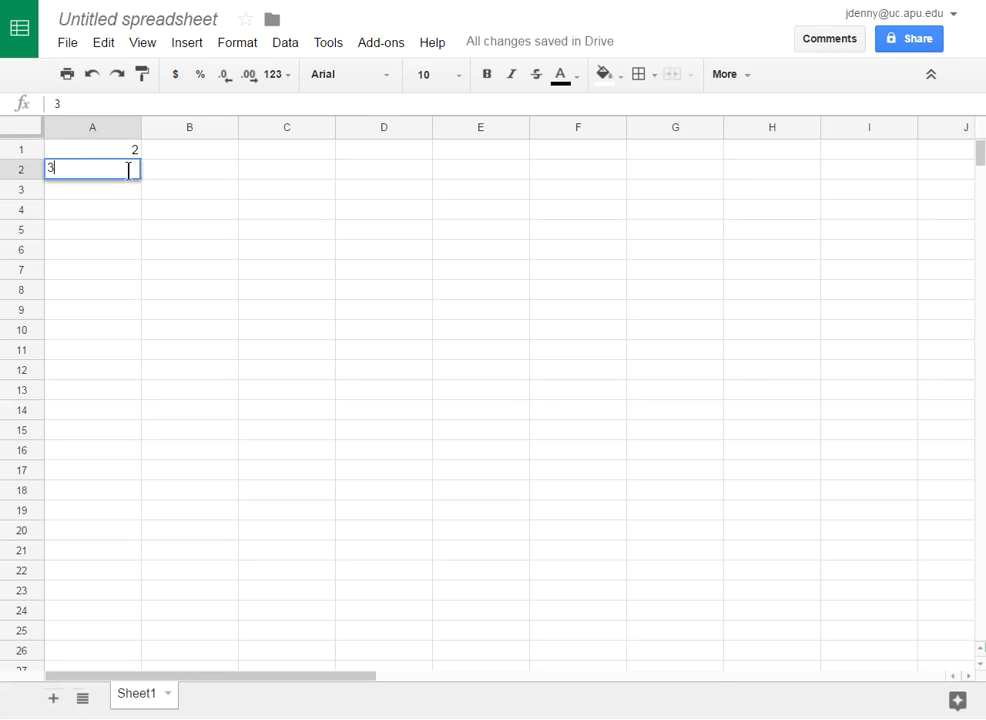
{"action": "left_click", "coordinate": [179, 155]}
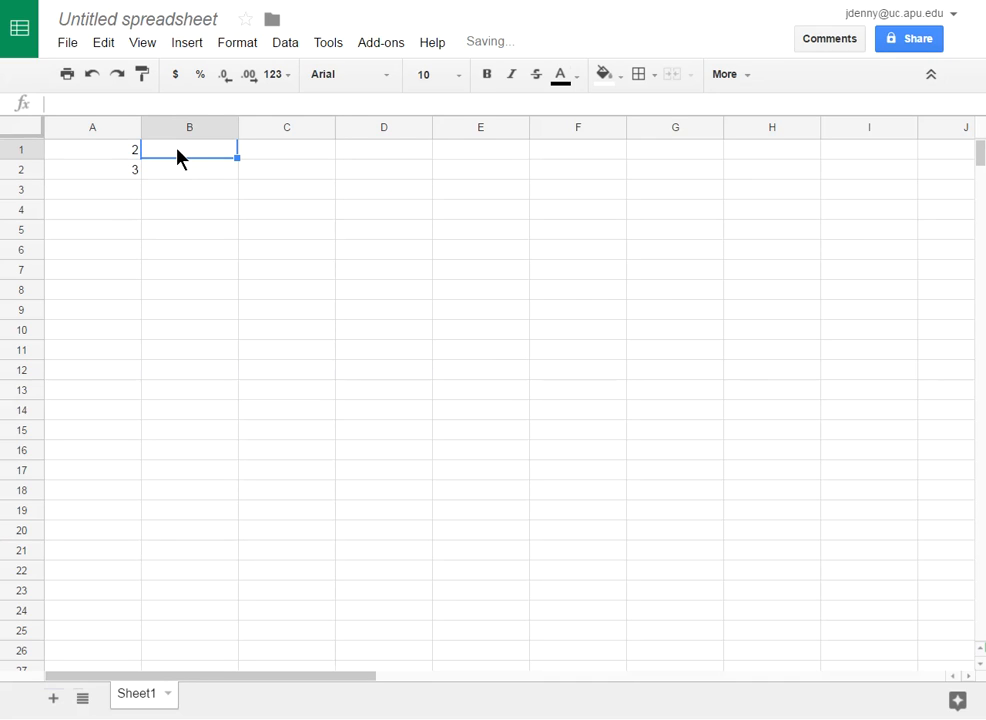
{"action": "type", "text": "-1"}
{"action": "left_click", "coordinate": [178, 173]}
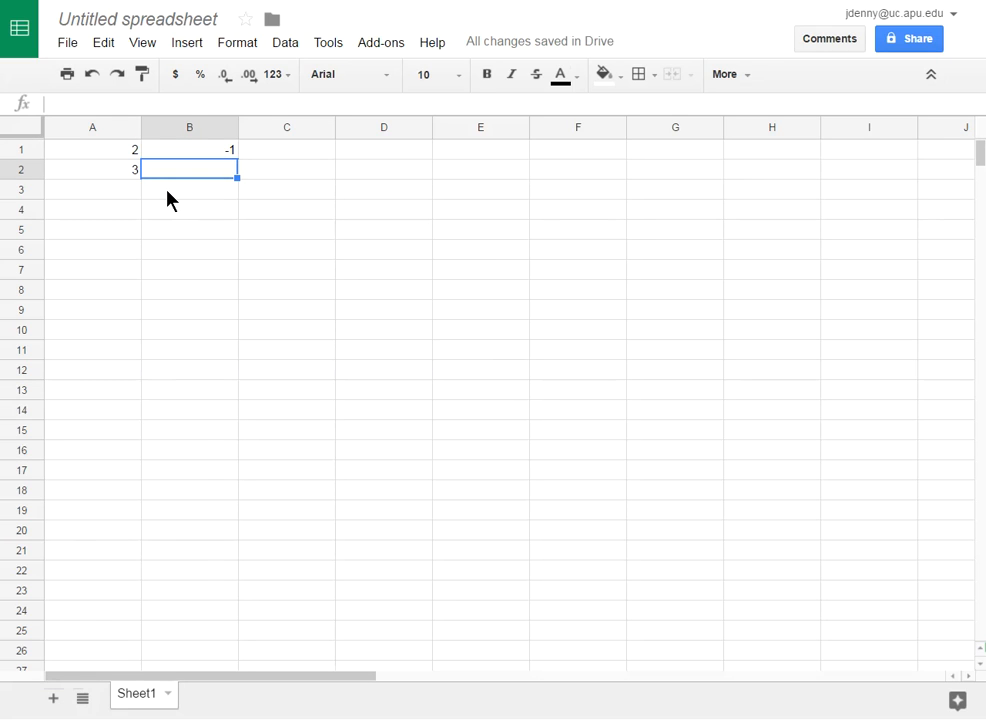
{"action": "type", "text": "7"}
{"action": "left_click", "coordinate": [183, 194]}
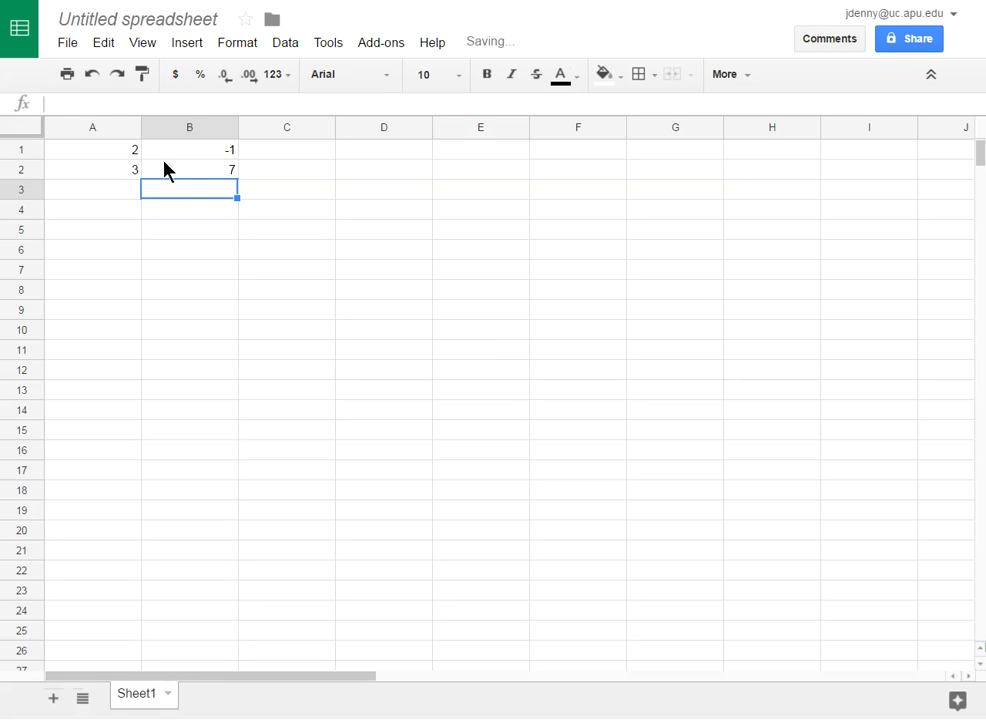
Enter a second 2×2 matrix in D1:E2 with 4 and 0 in row 1, 5 and -8 in row 2
{"action": "left_click", "coordinate": [351, 153]}
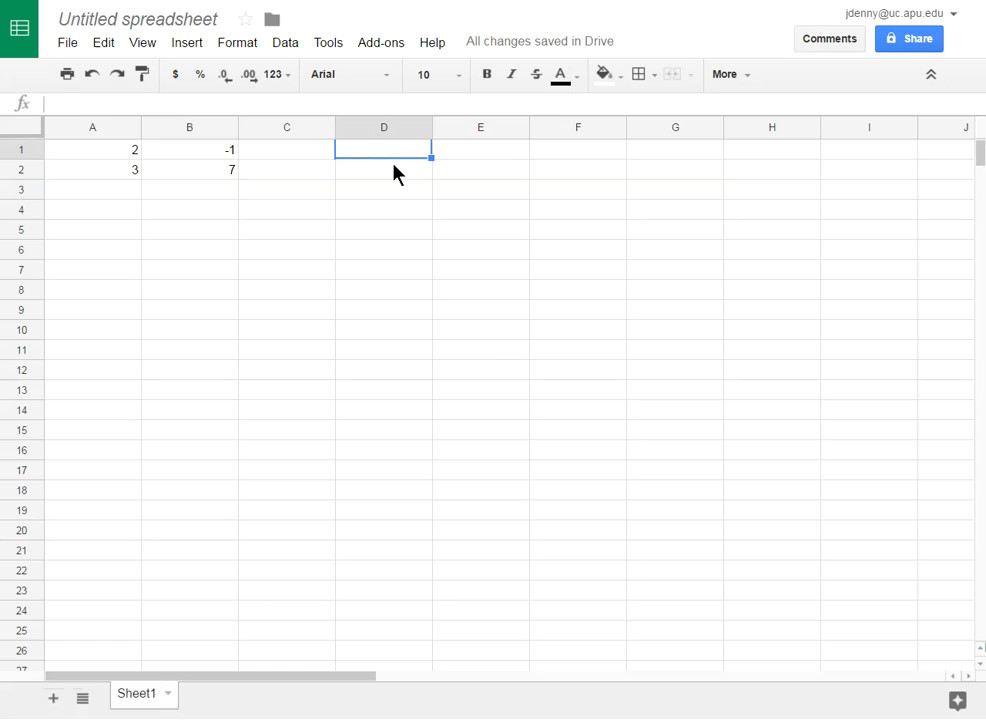
{"action": "type", "text": "4"}
{"action": "left_click", "coordinate": [396, 173]}
{"action": "type", "text": "5"}
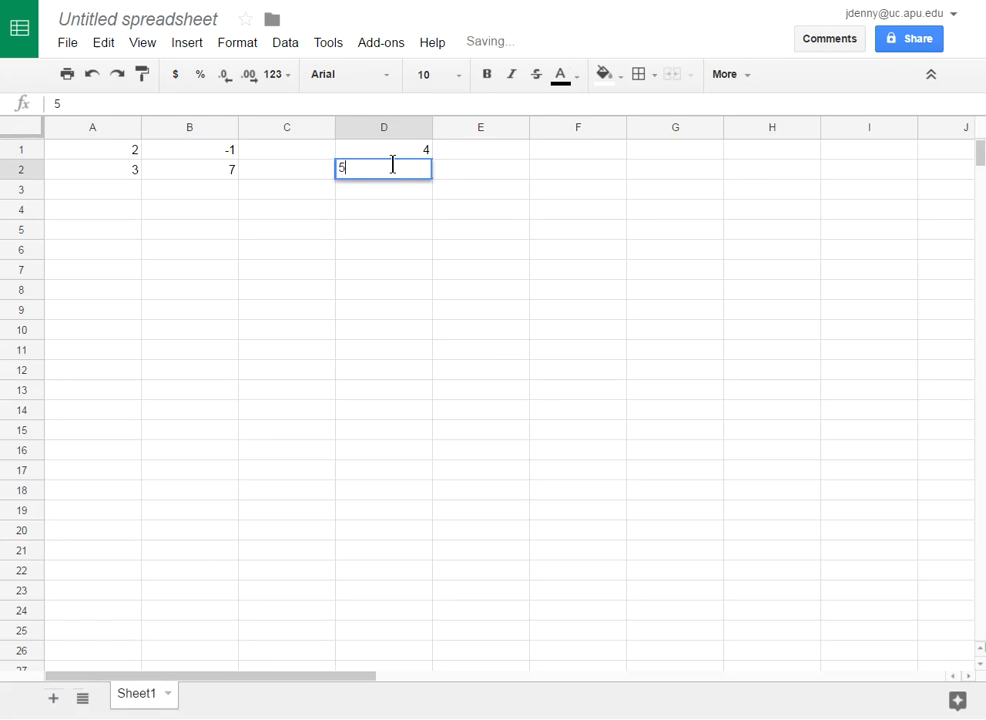
{"action": "left_click", "coordinate": [461, 154]}
{"action": "type", "text": "0"}
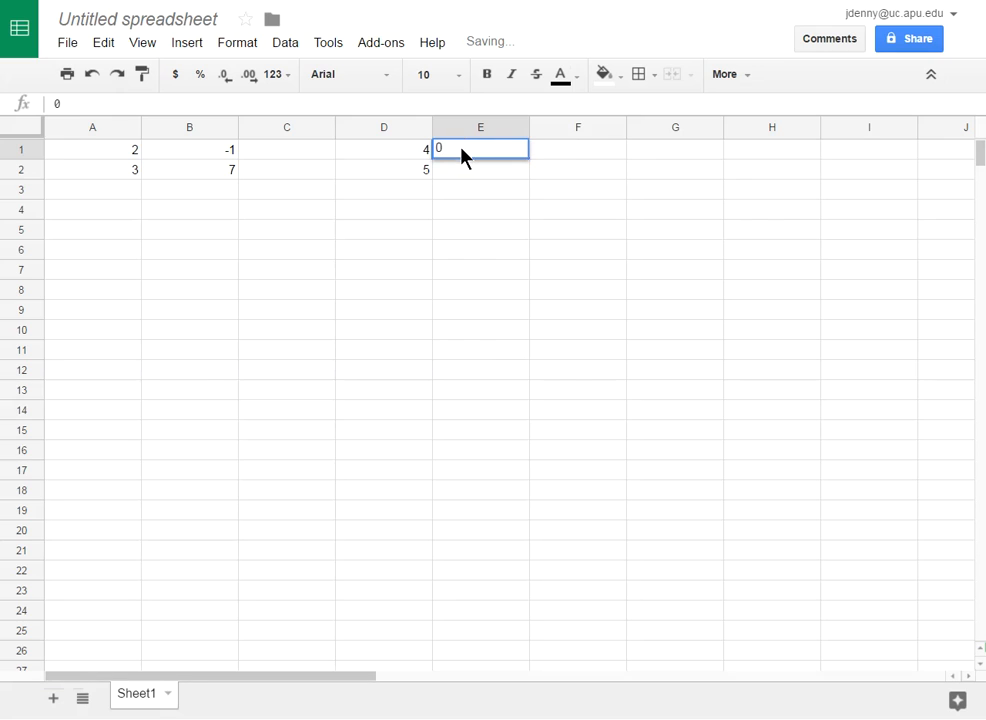
{"action": "key", "text": "Return"}
{"action": "type", "text": "-8"}
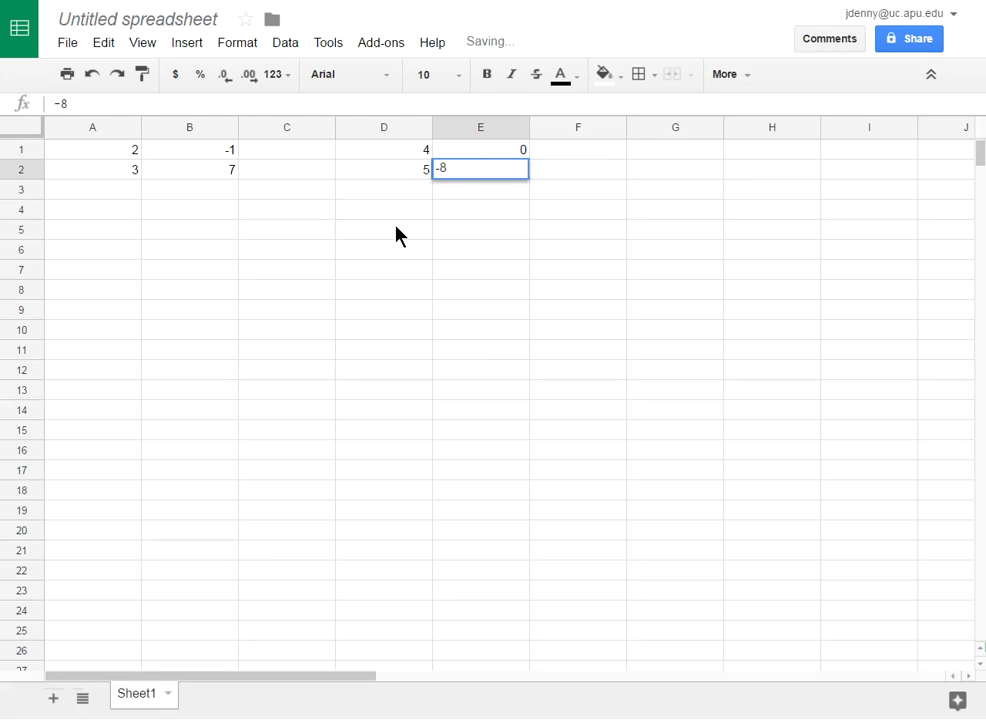
{"action": "left_click", "coordinate": [360, 234]}
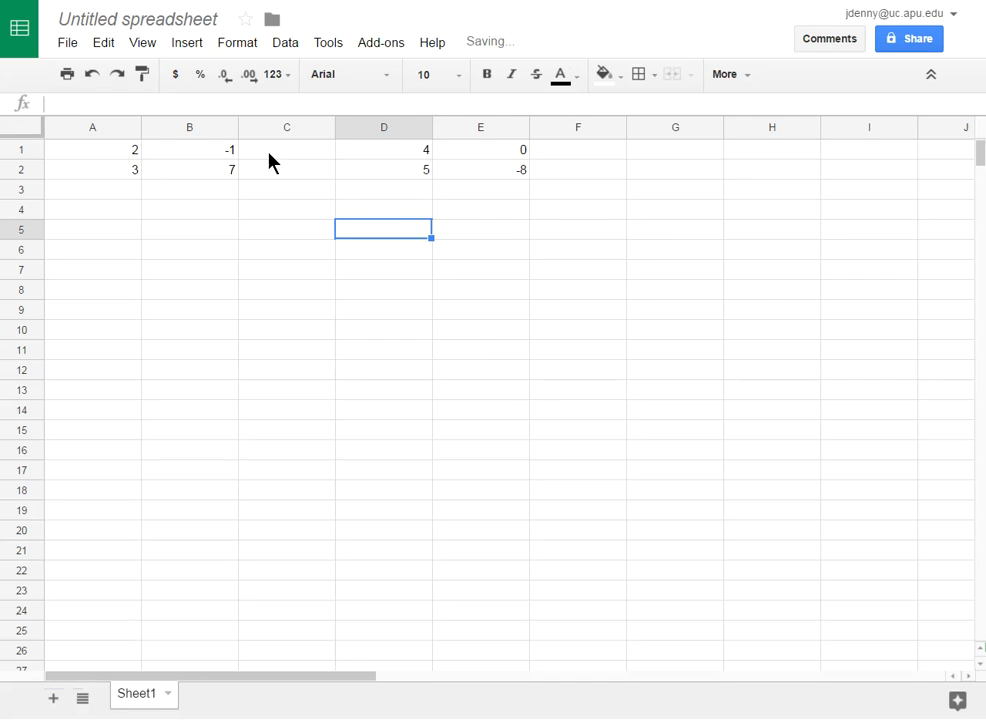
Enter the formula =A1+D1 in A4 to add the matrices' first entries
{"action": "left_click", "coordinate": [108, 213]}
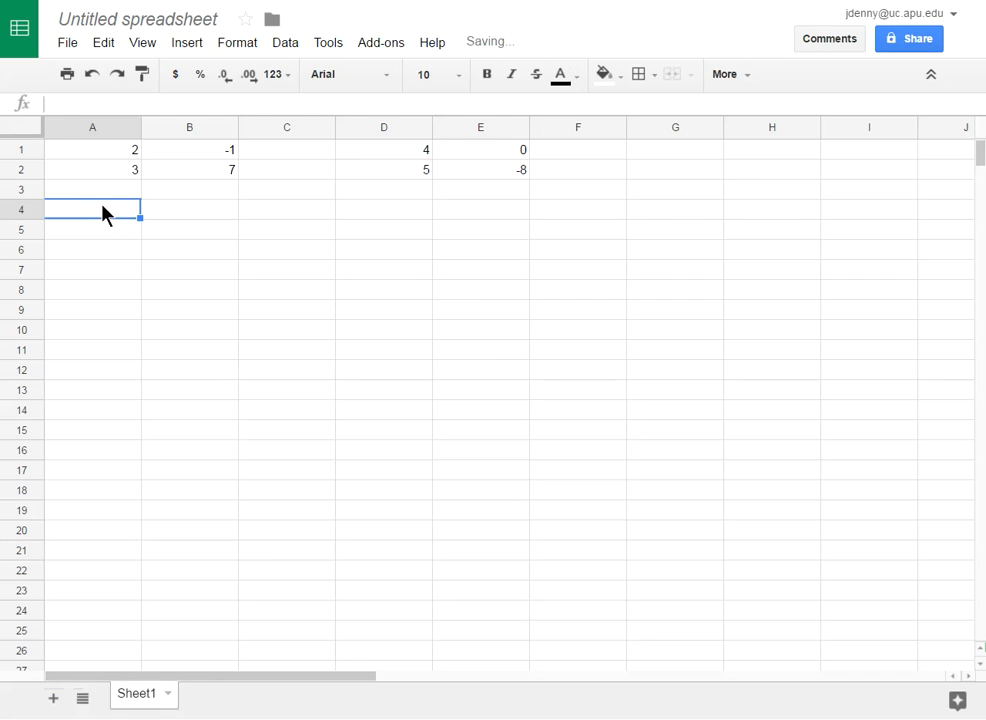
{"action": "type", "text": "="}
{"action": "left_click", "coordinate": [111, 151]}
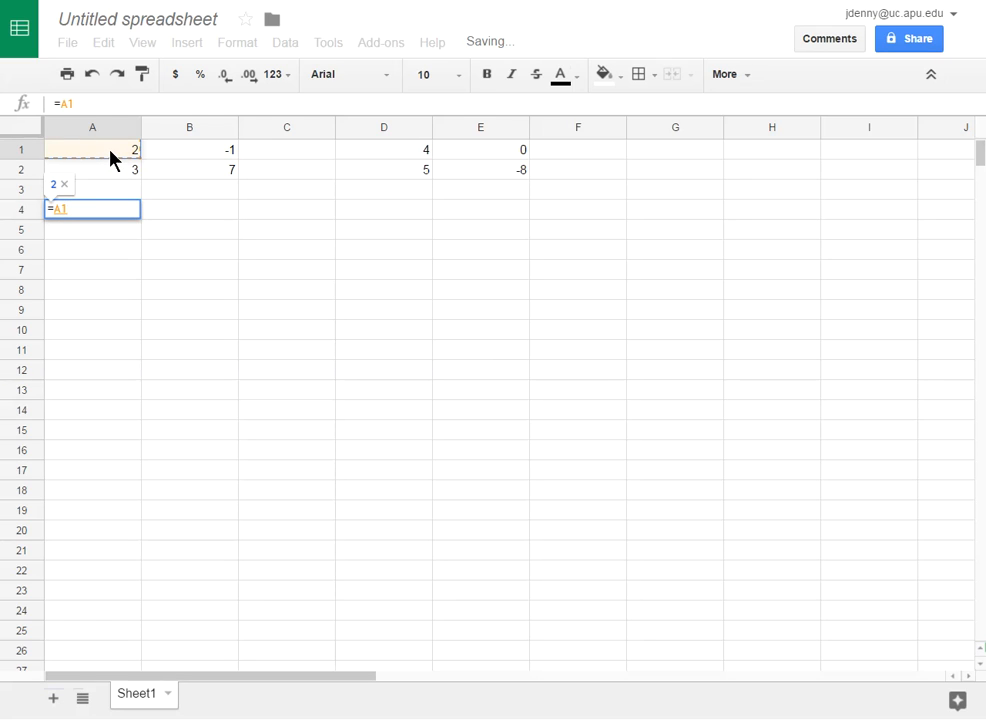
{"action": "type", "text": "="}
{"action": "key", "text": "BackSpace"}
{"action": "type", "text": "+"}
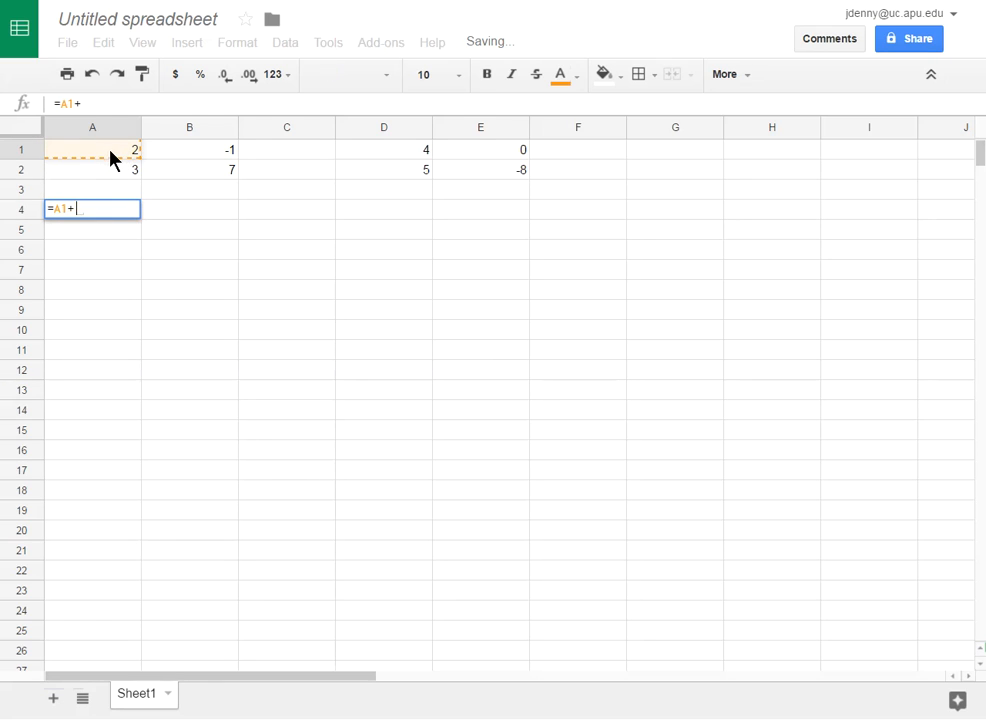
{"action": "left_click", "coordinate": [378, 150]}
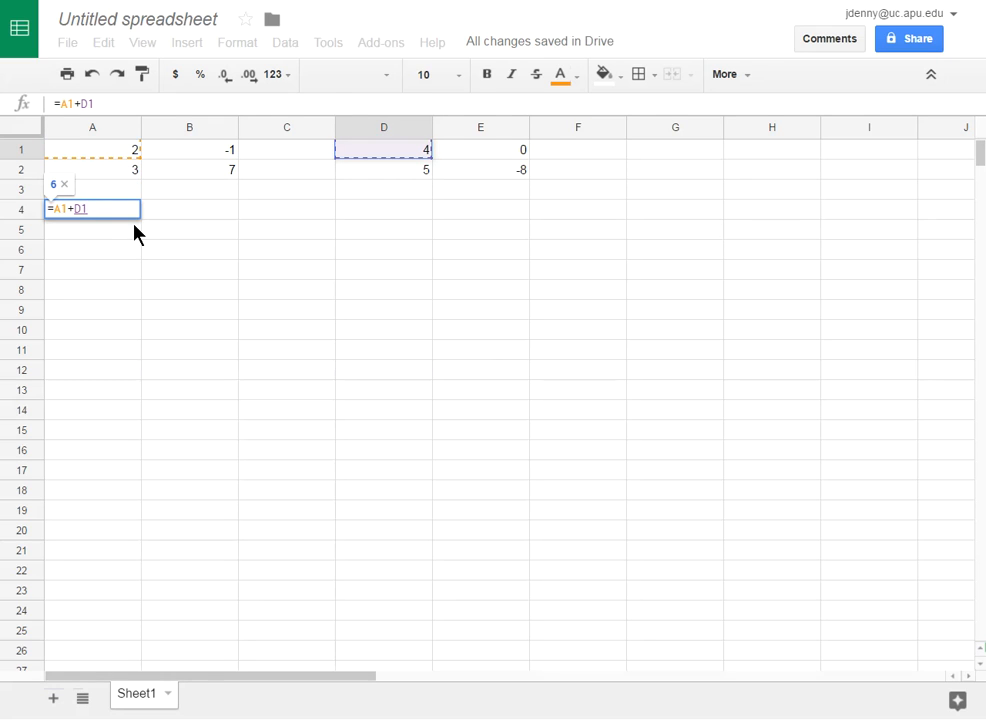
{"action": "key", "text": "Return"}
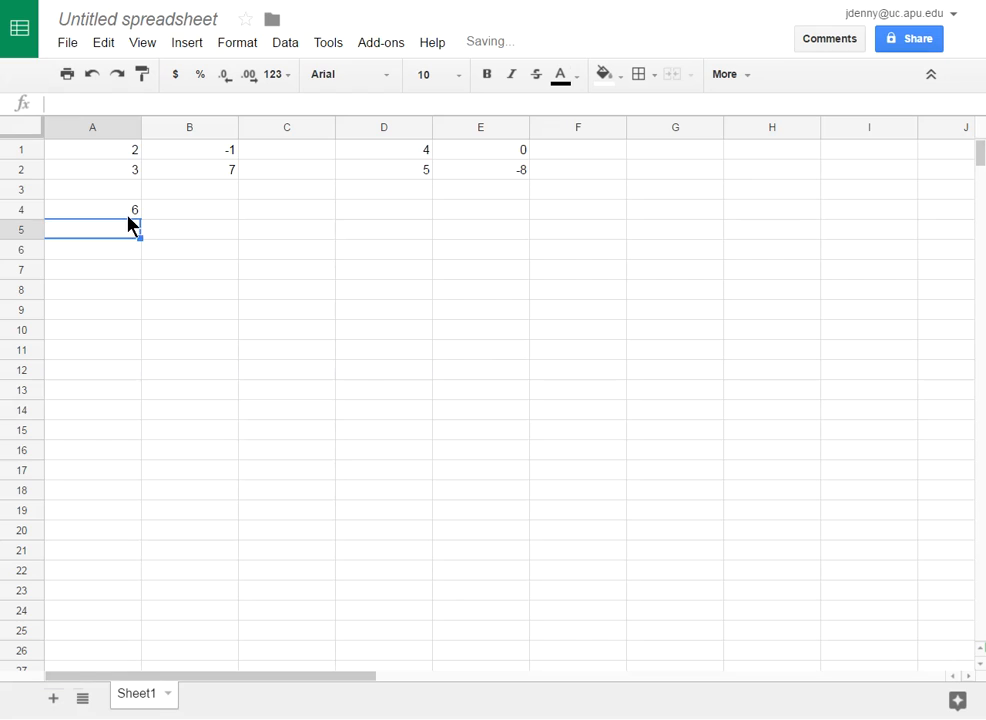
Fill the addition formula from A4 across and down to cover A4:B5
{"action": "left_click", "coordinate": [128, 211]}
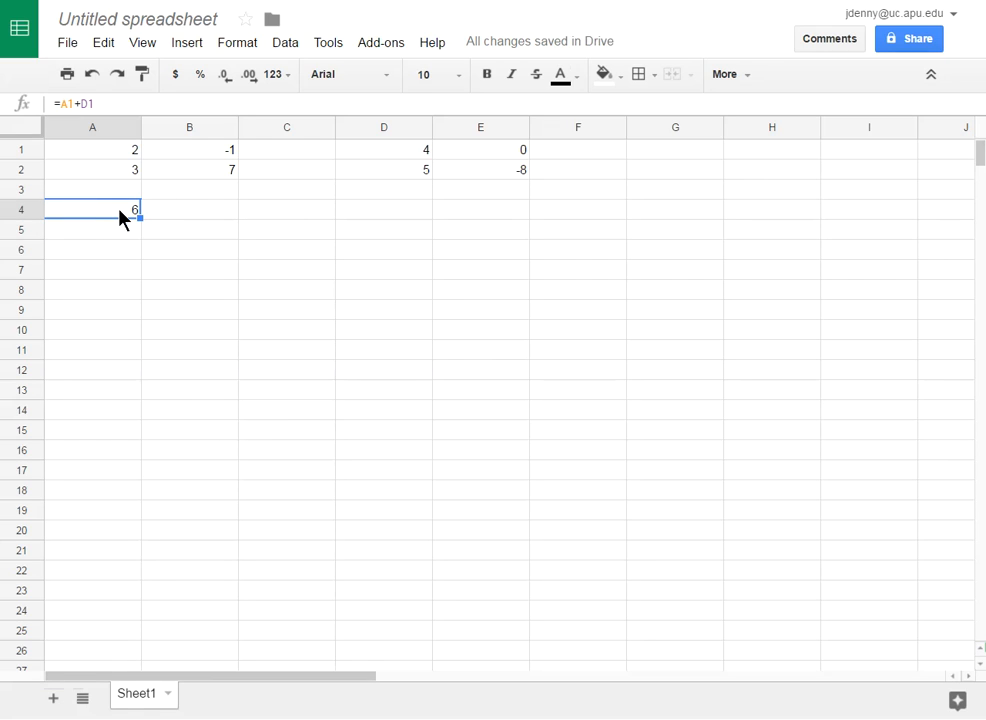
{"action": "left_click_drag", "start_coordinate": [139, 217], "coordinate": [180, 229]}
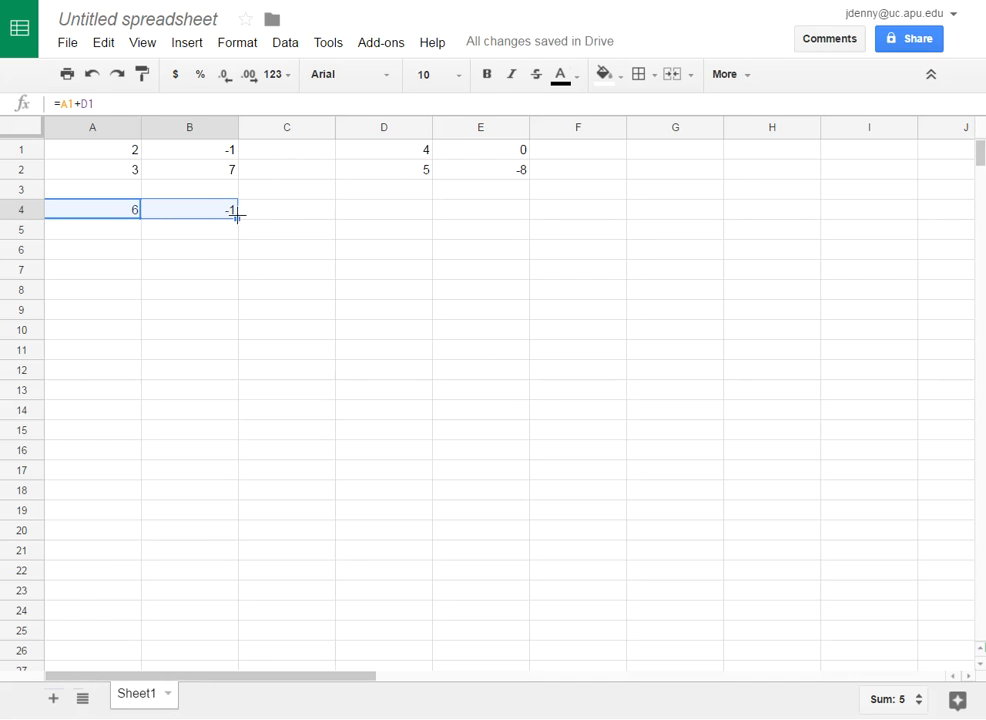
{"action": "left_click_drag", "start_coordinate": [237, 216], "coordinate": [235, 231]}
{"action": "left_click", "coordinate": [199, 278]}
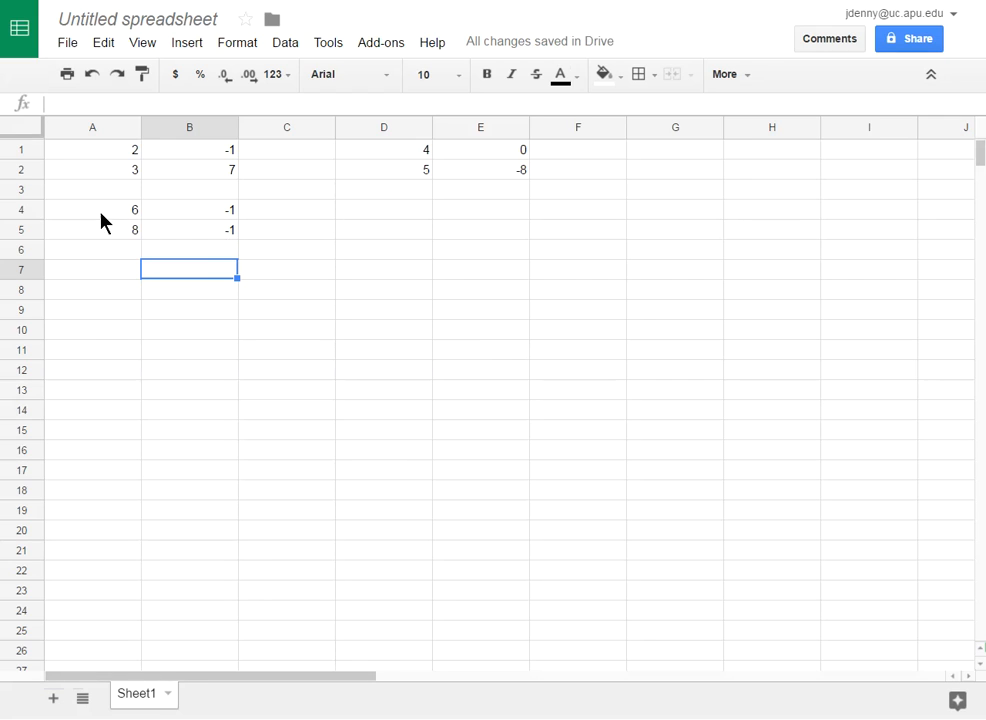
Enter the formula =A1-D1 in D4 to subtract the matrices' first entries
{"action": "left_click", "coordinate": [366, 222]}
{"action": "type", "text": "="}
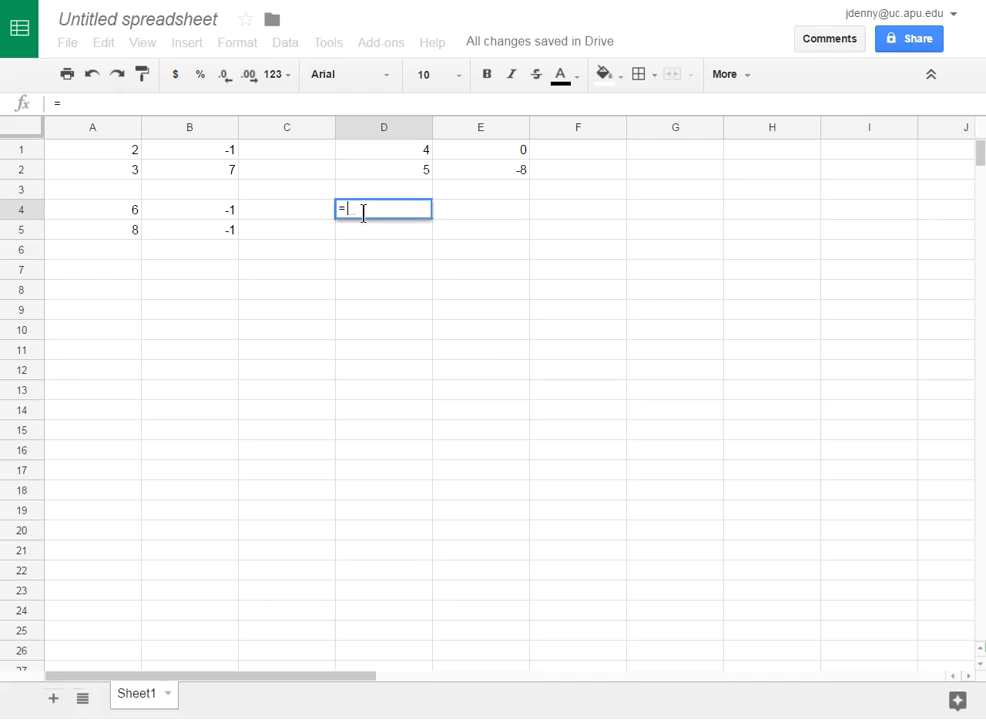
{"action": "left_click", "coordinate": [130, 150]}
{"action": "type", "text": "-"}
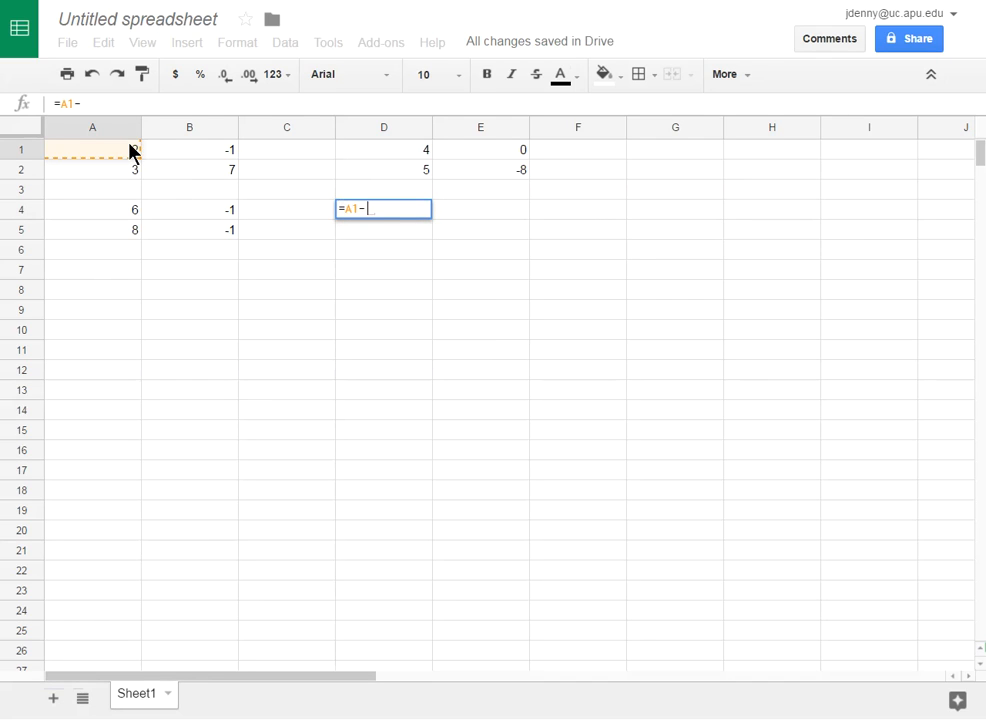
{"action": "left_click", "coordinate": [383, 152]}
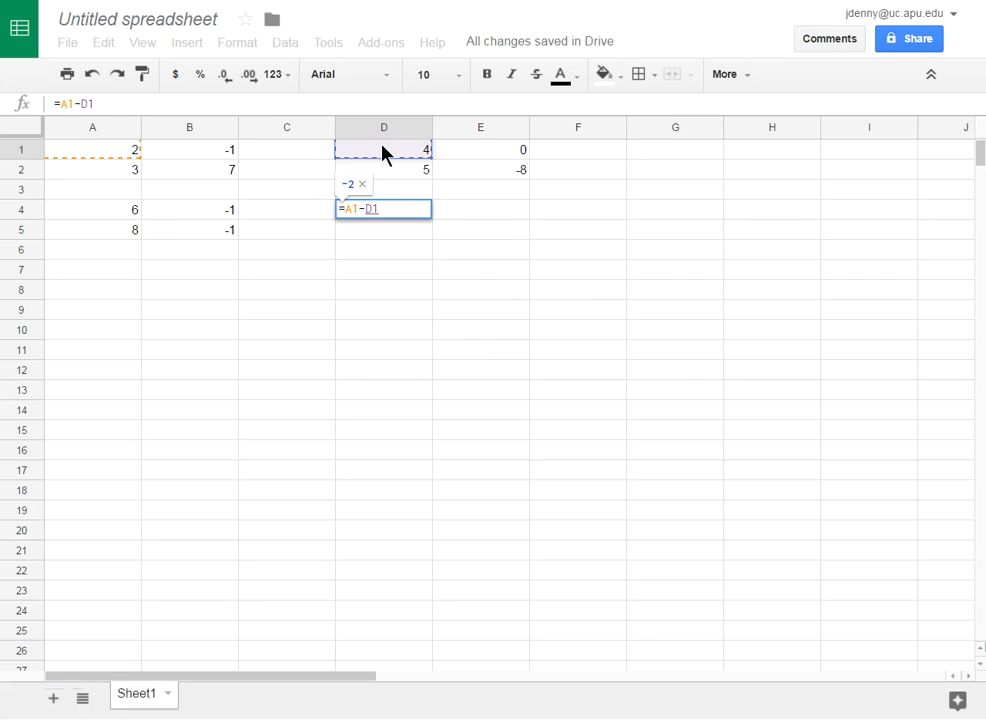
{"action": "key", "text": "Return"}
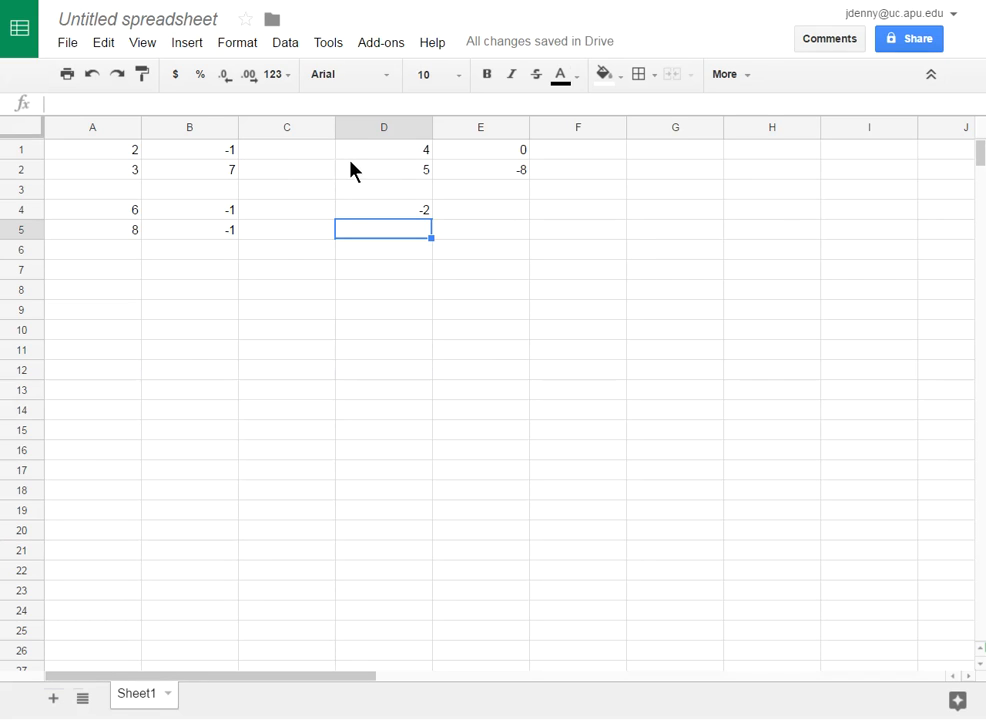
Fill the subtraction formula from D4 across and down to cover D4:E5
{"action": "left_click", "coordinate": [408, 211]}
{"action": "left_click_drag", "start_coordinate": [430, 217], "coordinate": [515, 237]}
{"action": "left_click", "coordinate": [427, 273]}
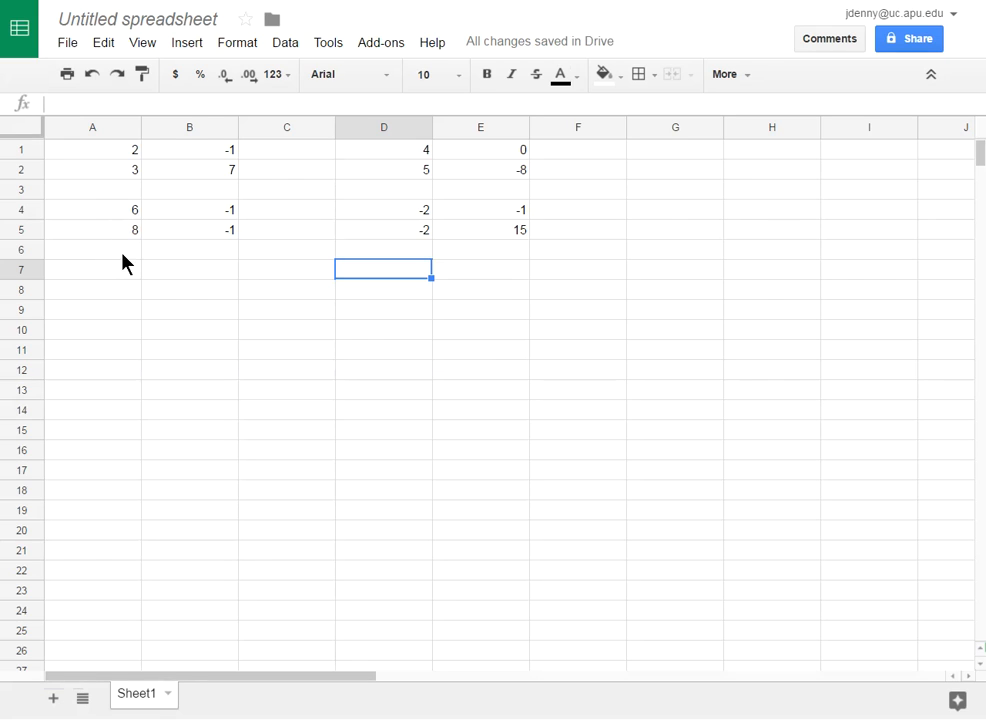
Enter the formula =2*A4 in A7 to double the first entry of the sum matrix in A4:B5
{"action": "left_click_drag", "start_coordinate": [120, 213], "coordinate": [160, 231]}
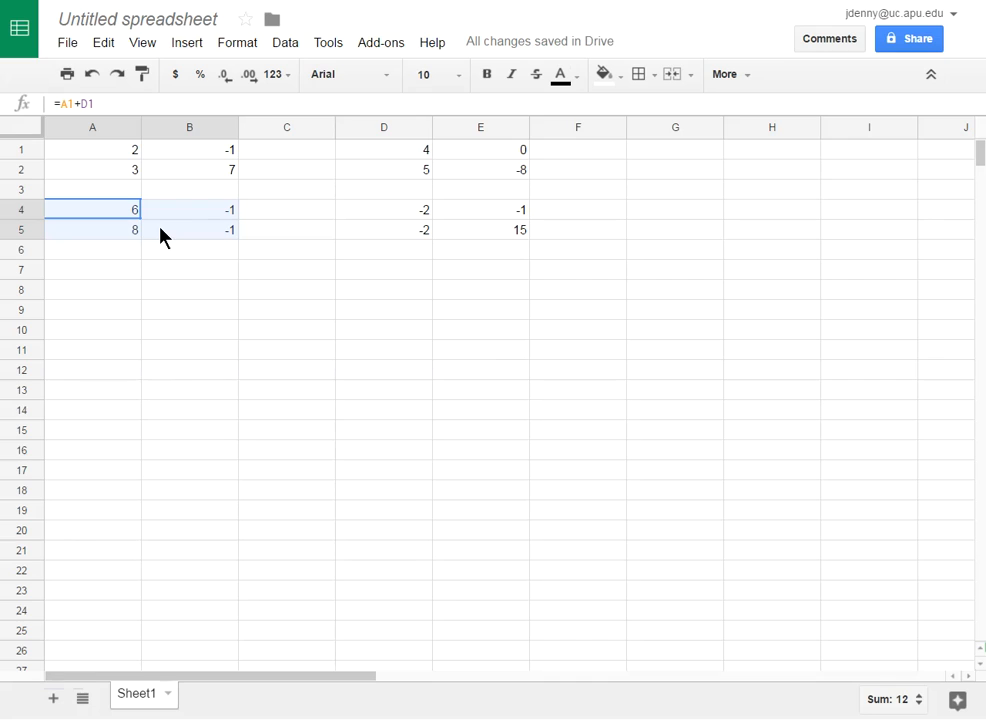
{"action": "left_click", "coordinate": [124, 272]}
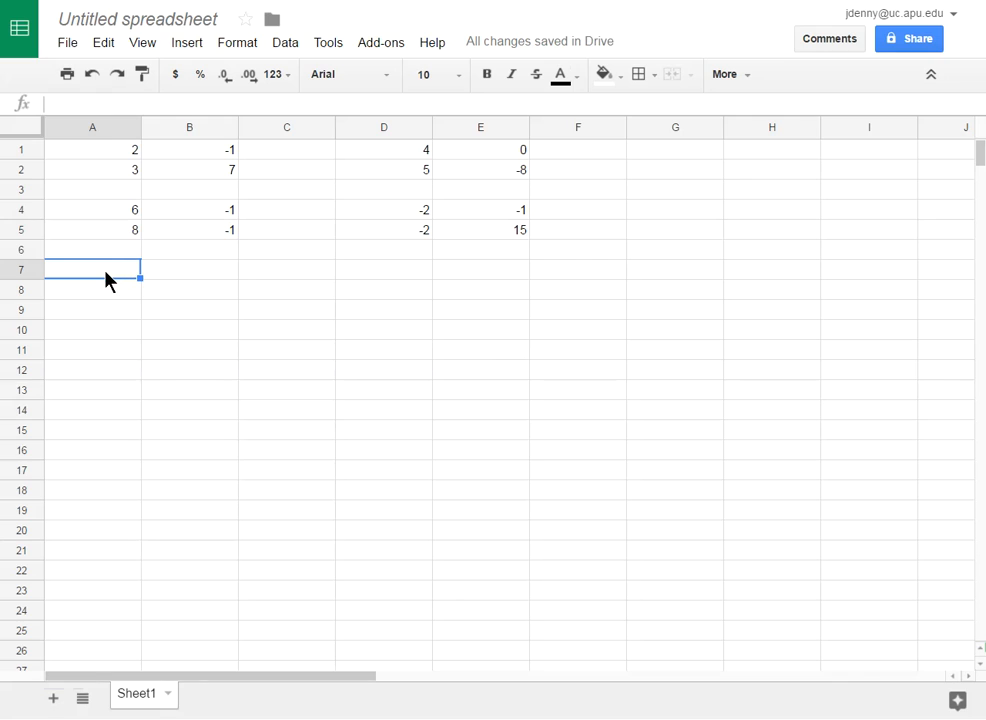
{"action": "type", "text": "="}
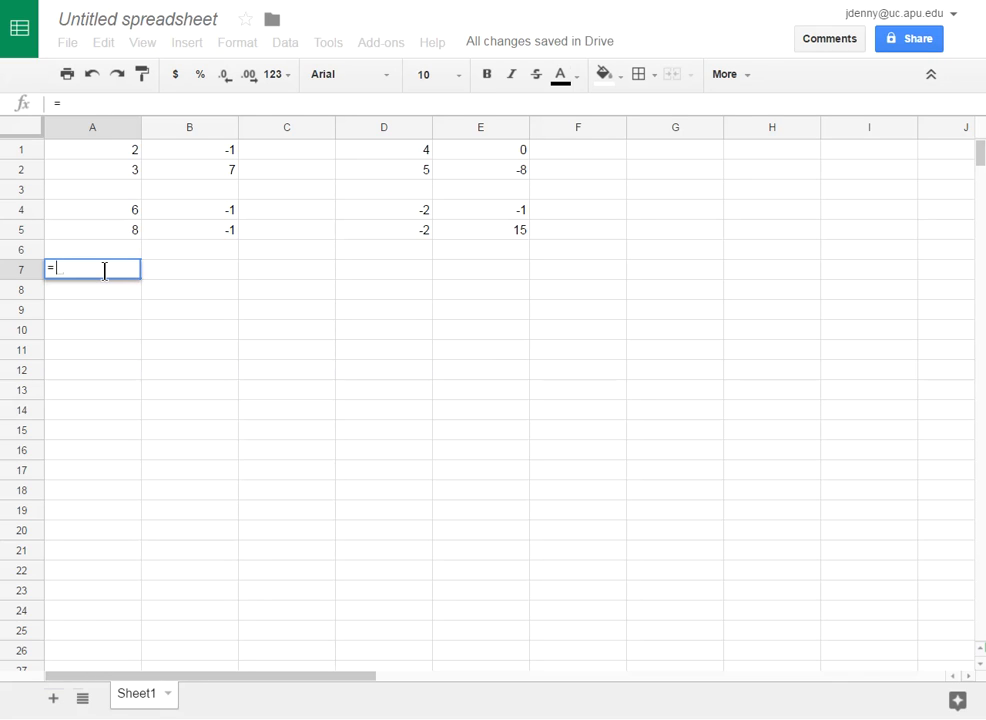
{"action": "type", "text": "2*"}
{"action": "left_click", "coordinate": [117, 211]}
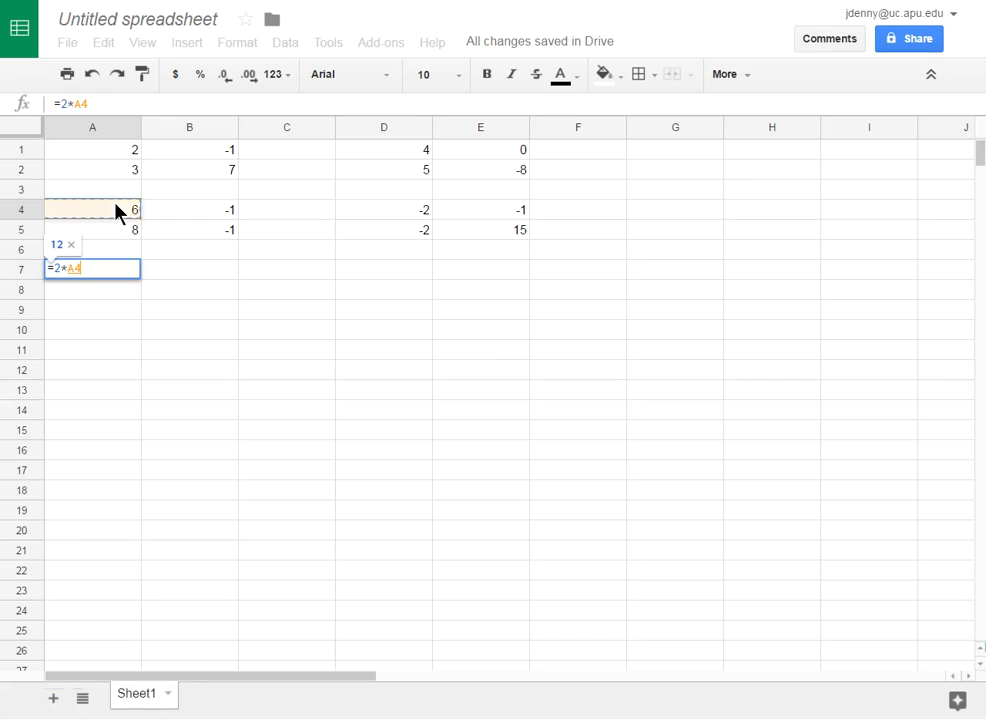
{"action": "key", "text": "Return"}
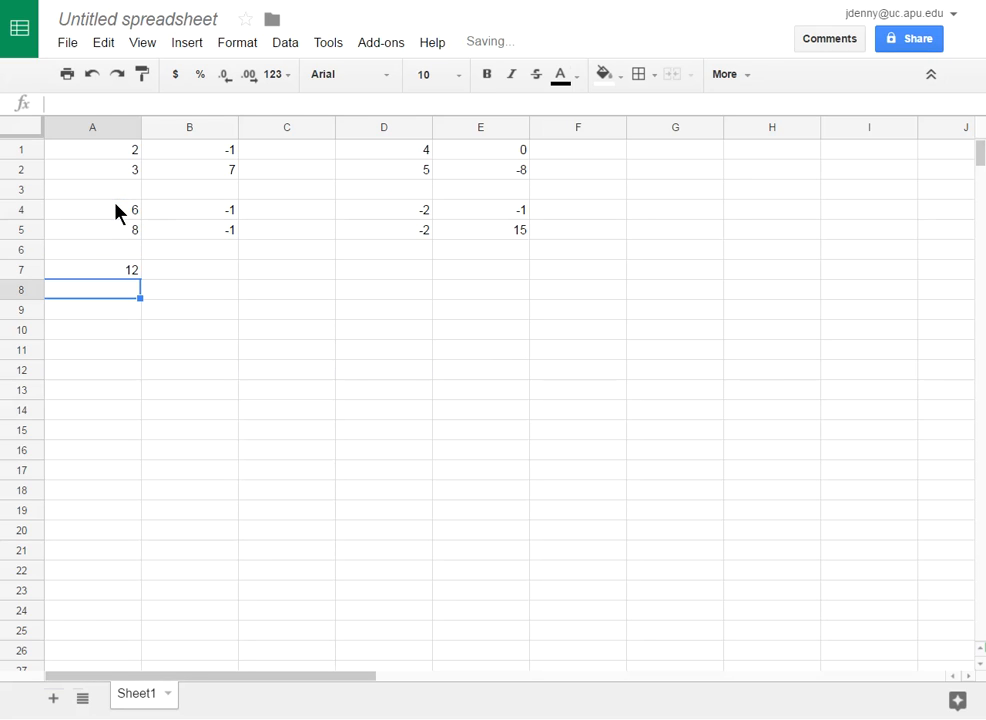
Fill the scalar multiplication formula from A7 to cover A7:B8 and check the copied formulas cell by cell
{"action": "left_click", "coordinate": [122, 272]}
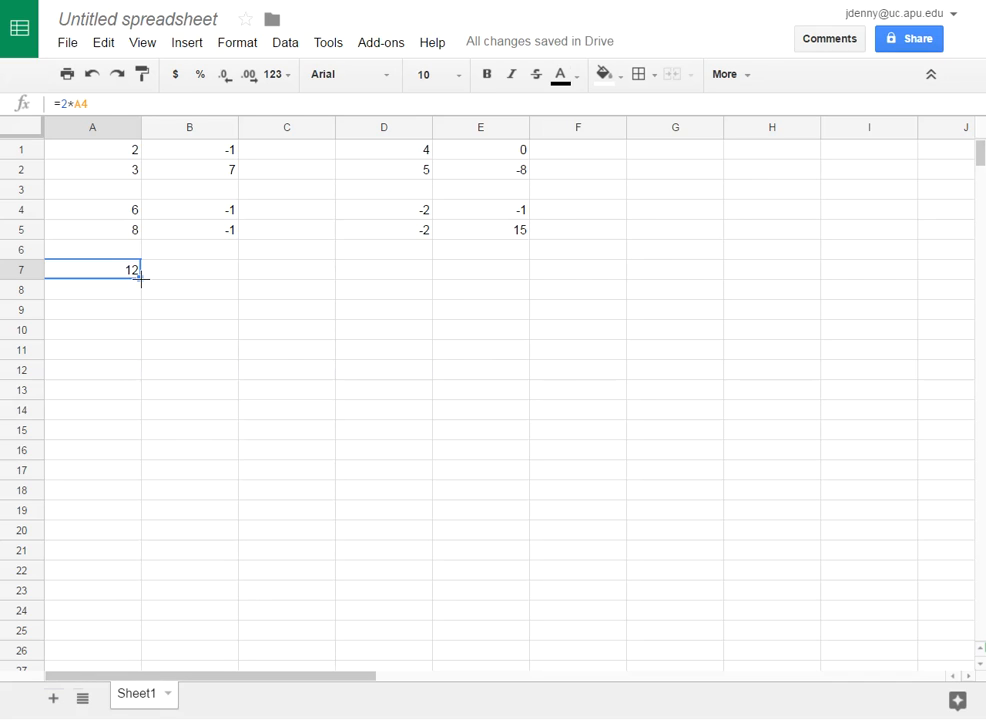
{"action": "left_click_drag", "start_coordinate": [141, 280], "coordinate": [235, 277]}
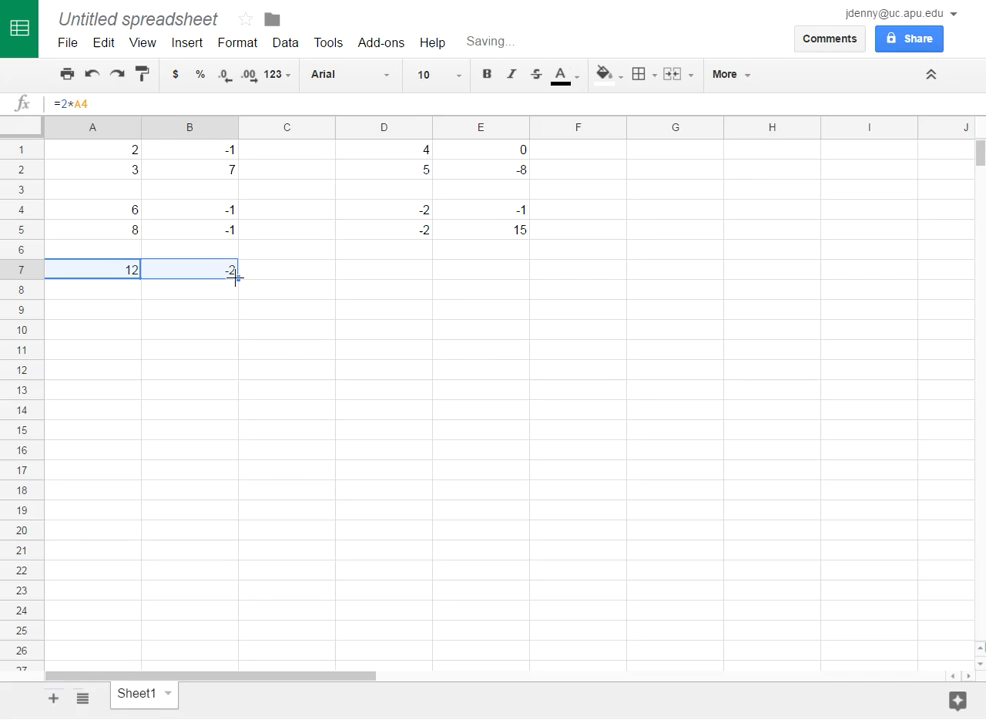
{"action": "left_click", "coordinate": [235, 297], "text": "shift"}
{"action": "key", "text": "ctrl+d"}
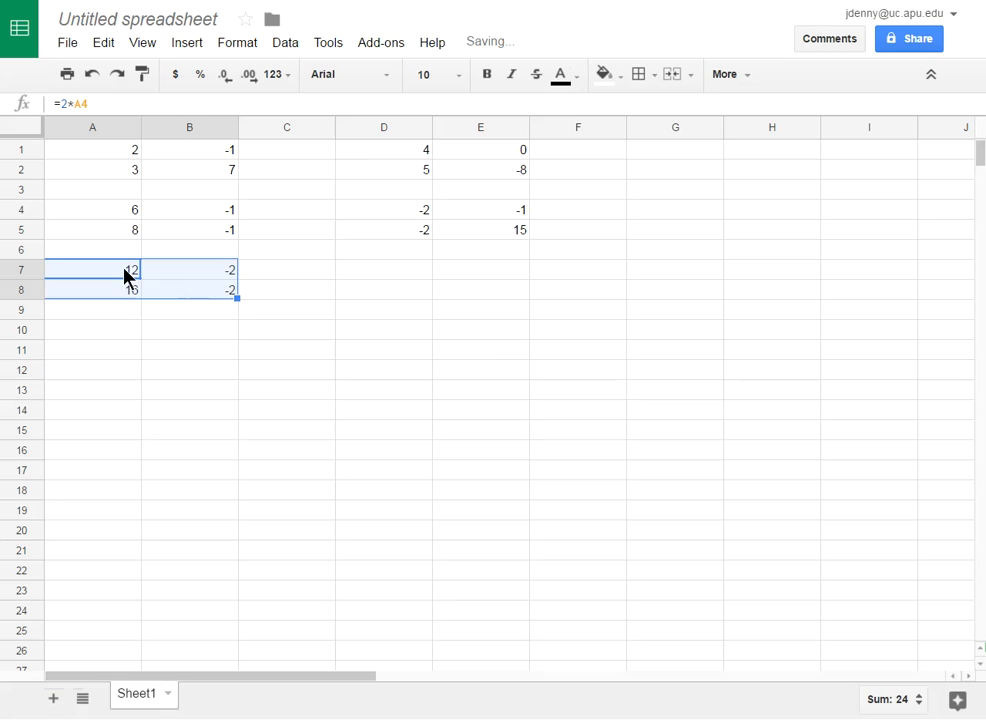
{"action": "left_click", "coordinate": [128, 291]}
{"action": "left_click", "coordinate": [166, 279]}
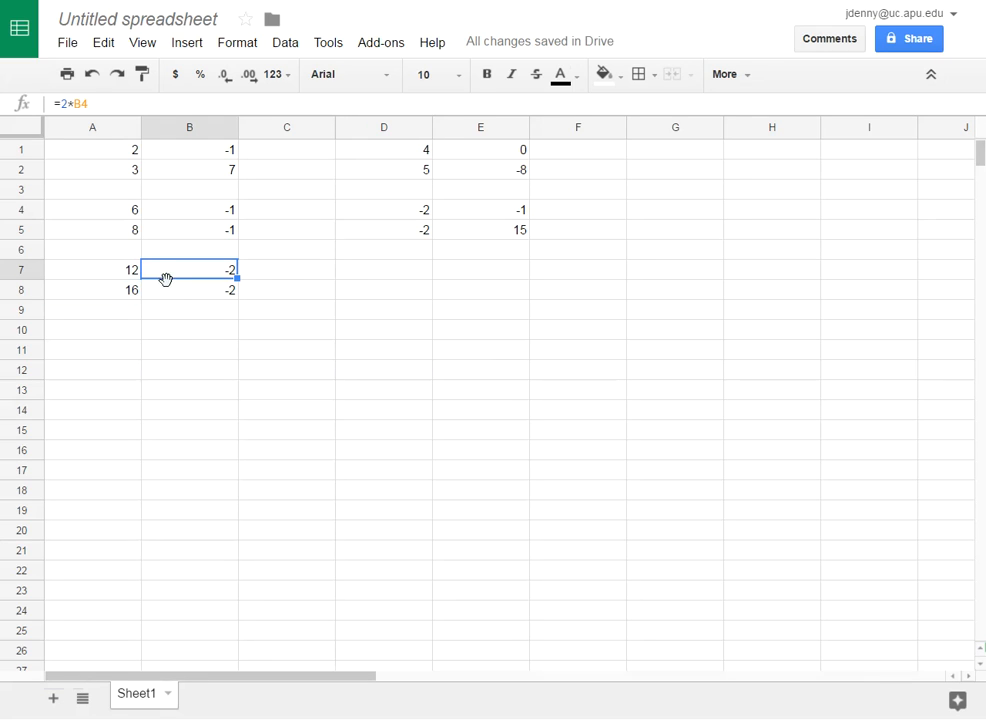
{"action": "left_click", "coordinate": [166, 286]}
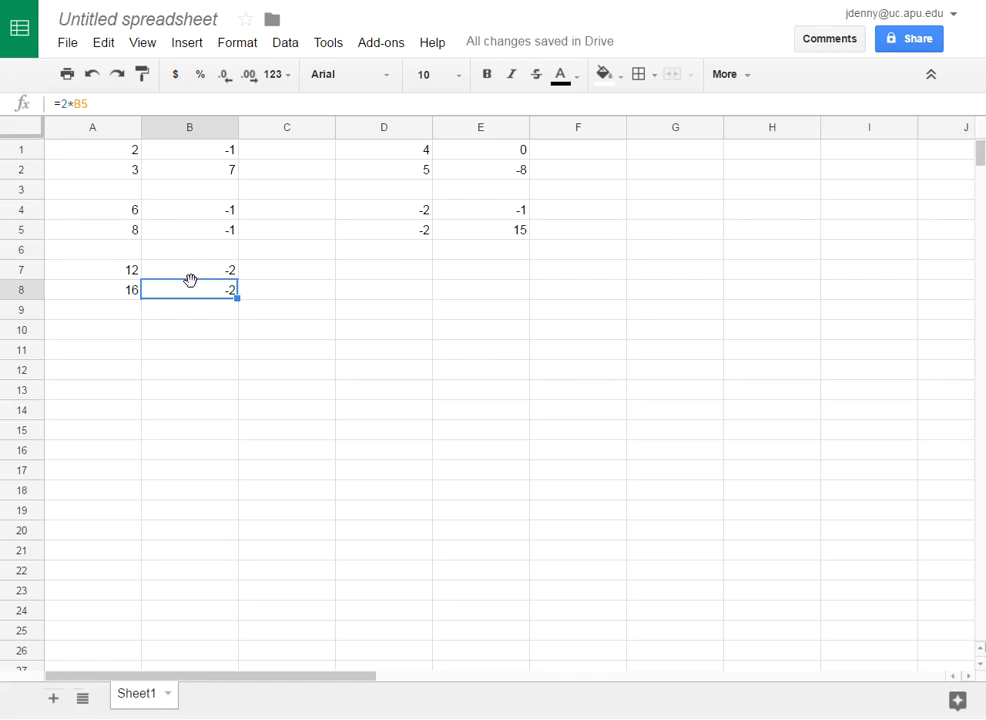
{"action": "left_click", "coordinate": [276, 332]}
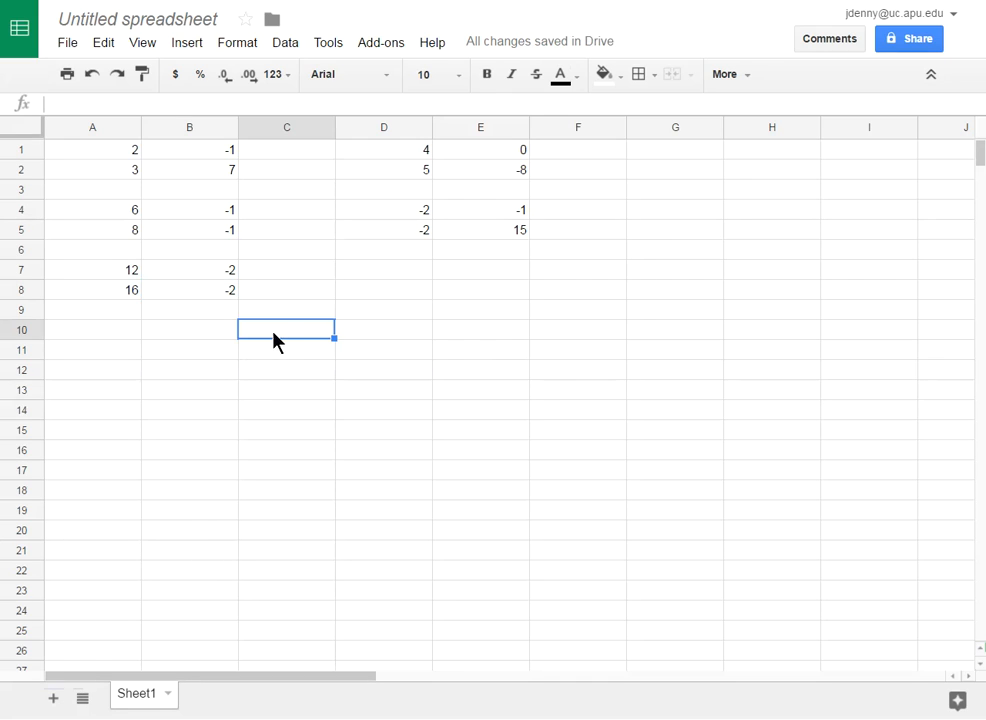
Highlight the two matrices A1:B2 and D1:E2, and enter =mmult(A1:B2,D1:E2) in A10 to compute their matrix product
{"action": "left_click", "coordinate": [395, 212]}
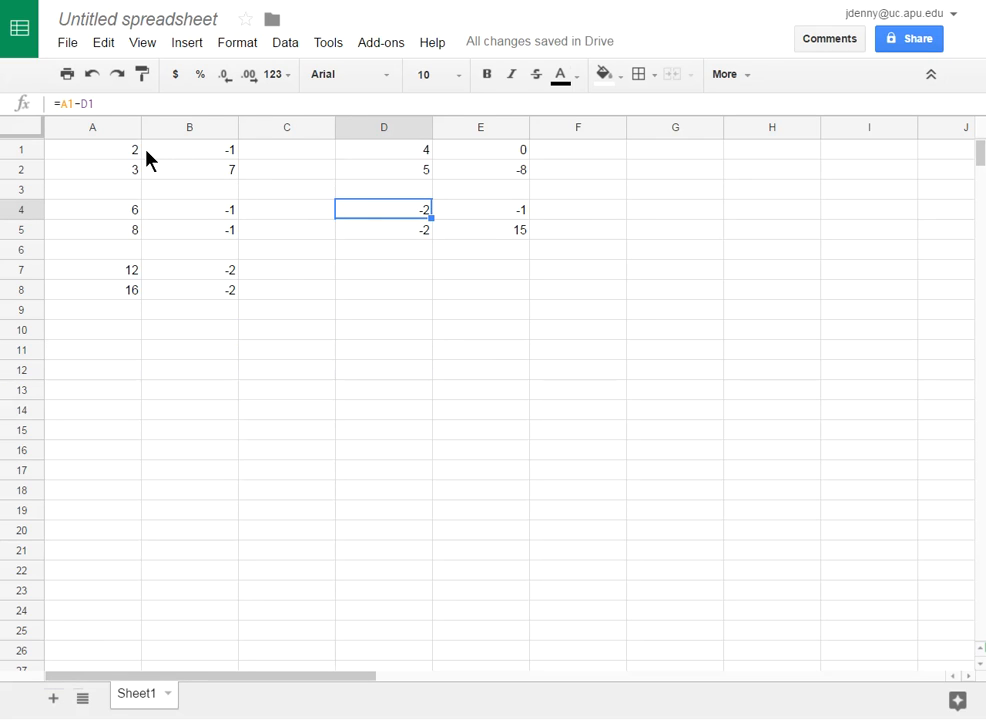
{"action": "left_click_drag", "start_coordinate": [121, 148], "coordinate": [165, 176]}
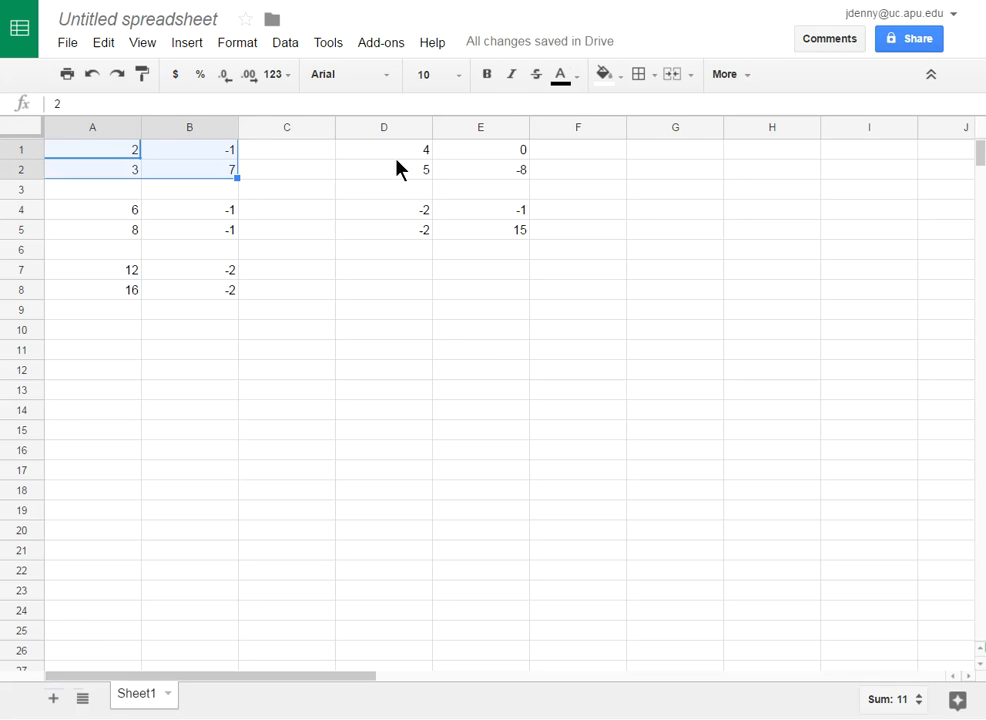
{"action": "left_click_drag", "start_coordinate": [388, 149], "coordinate": [438, 174]}
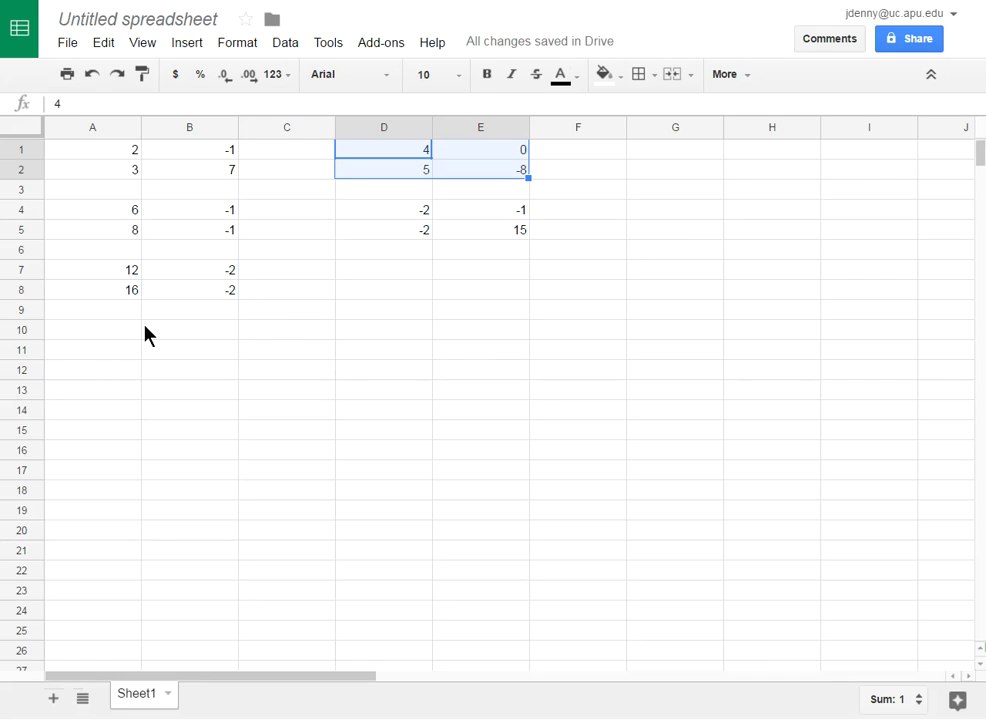
{"action": "left_click", "coordinate": [119, 332]}
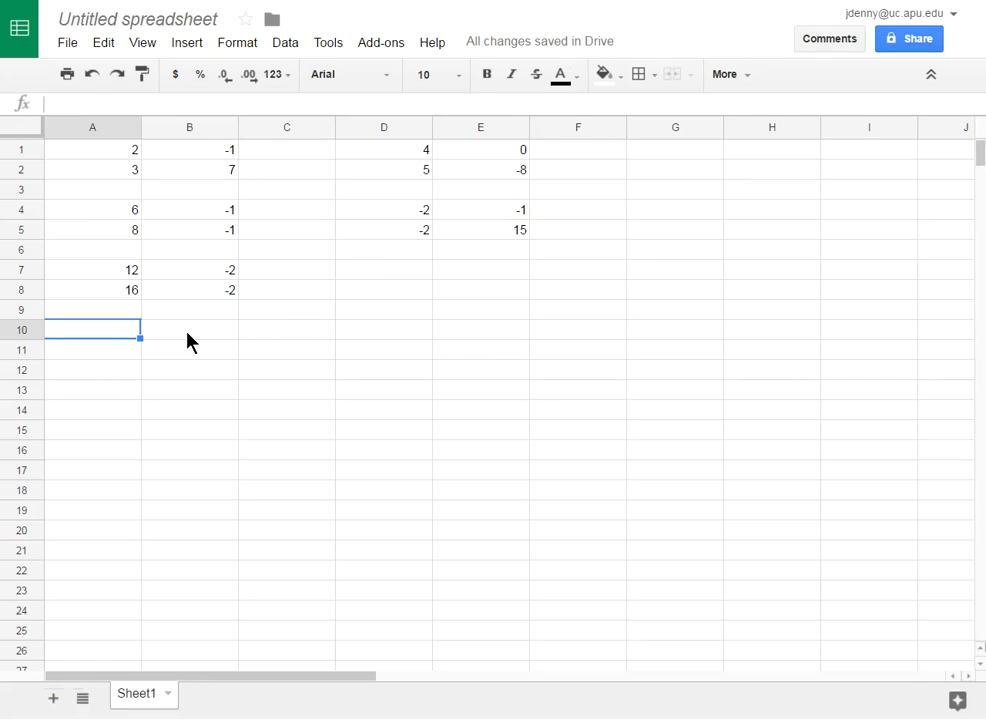
{"action": "type", "text": "="}
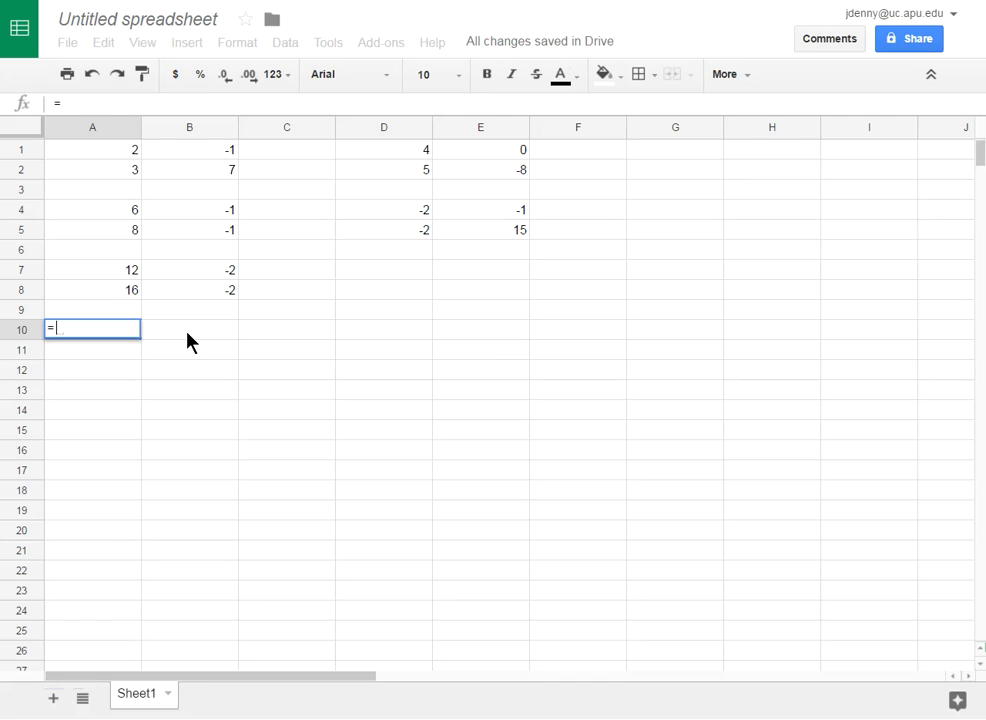
{"action": "type", "text": "m"}
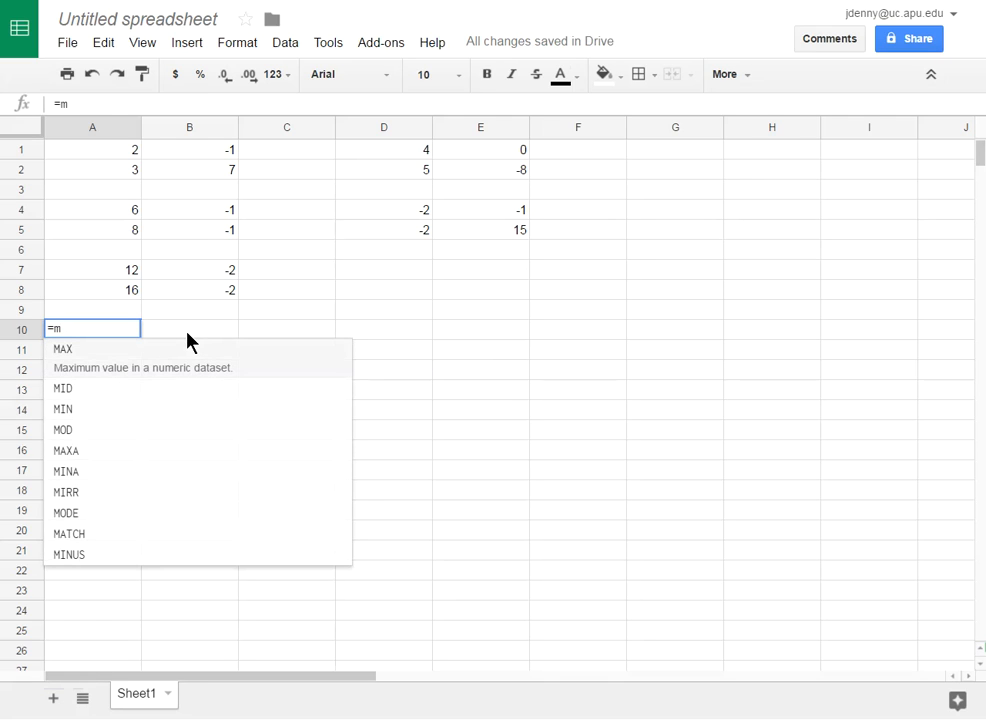
{"action": "type", "text": "mul"}
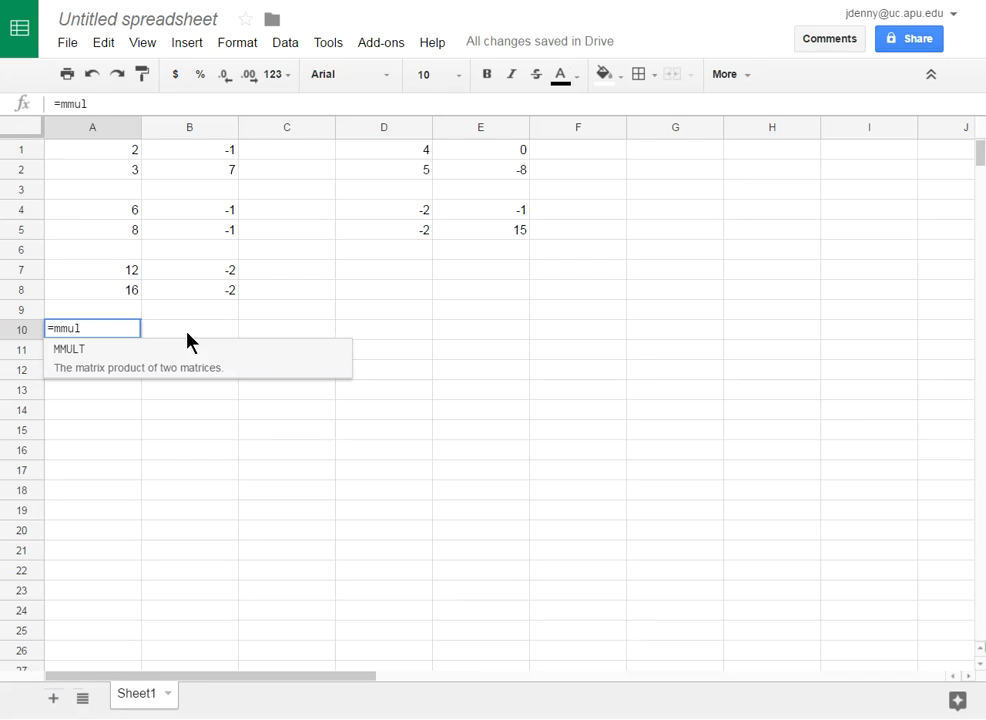
{"action": "type", "text": "t"}
{"action": "type", "text": "("}
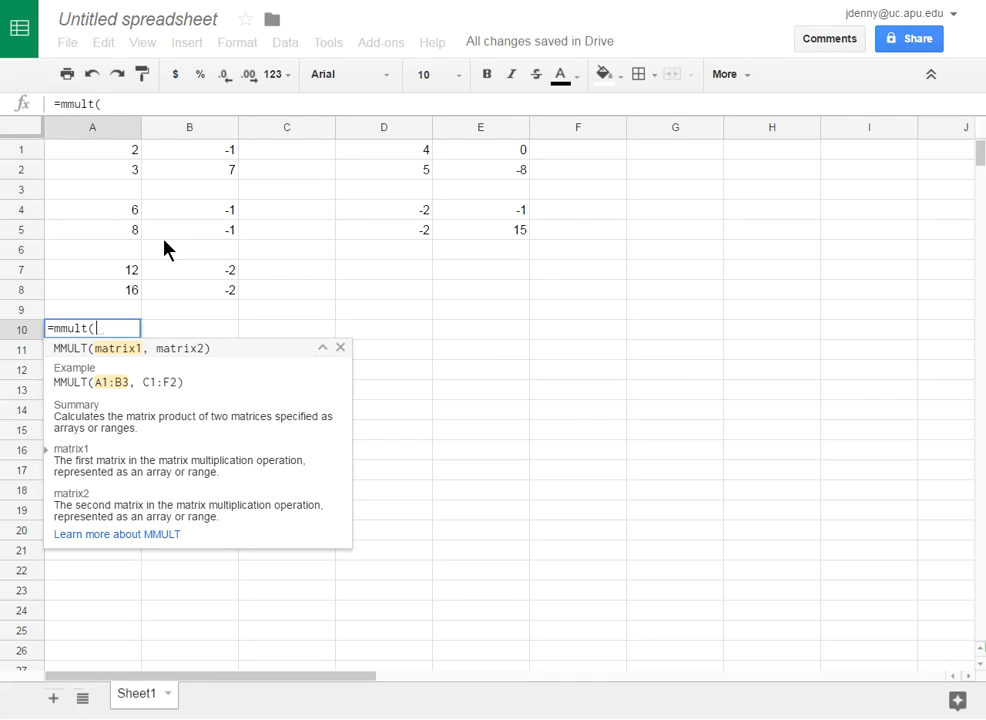
{"action": "left_click_drag", "start_coordinate": [115, 150], "coordinate": [208, 176]}
{"action": "type", "text": ","}
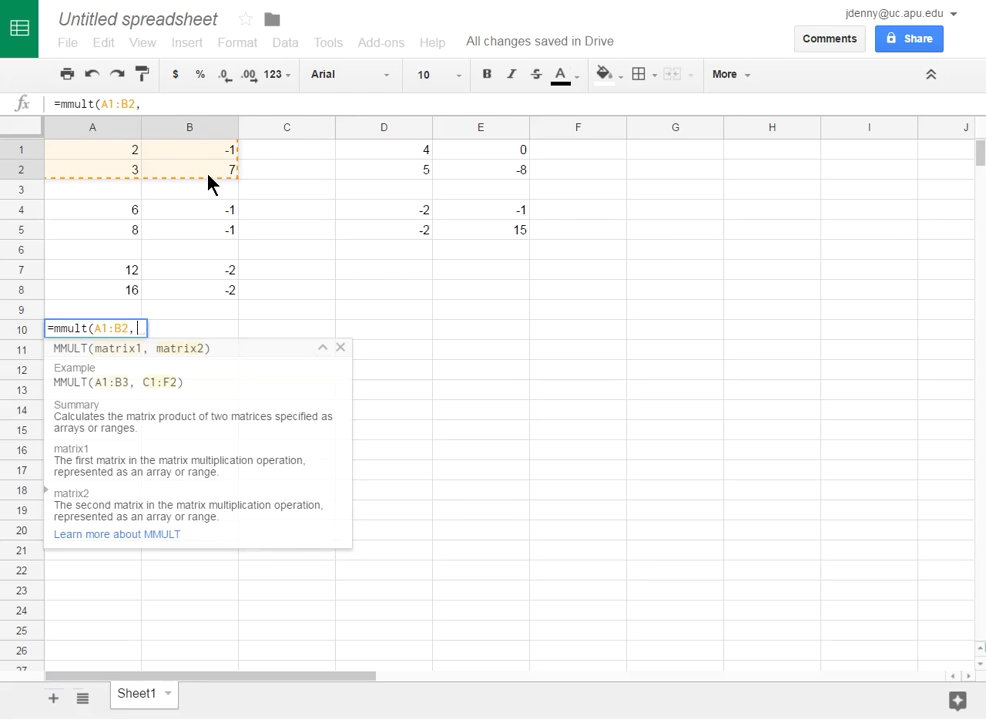
{"action": "left_click_drag", "start_coordinate": [397, 158], "coordinate": [453, 182]}
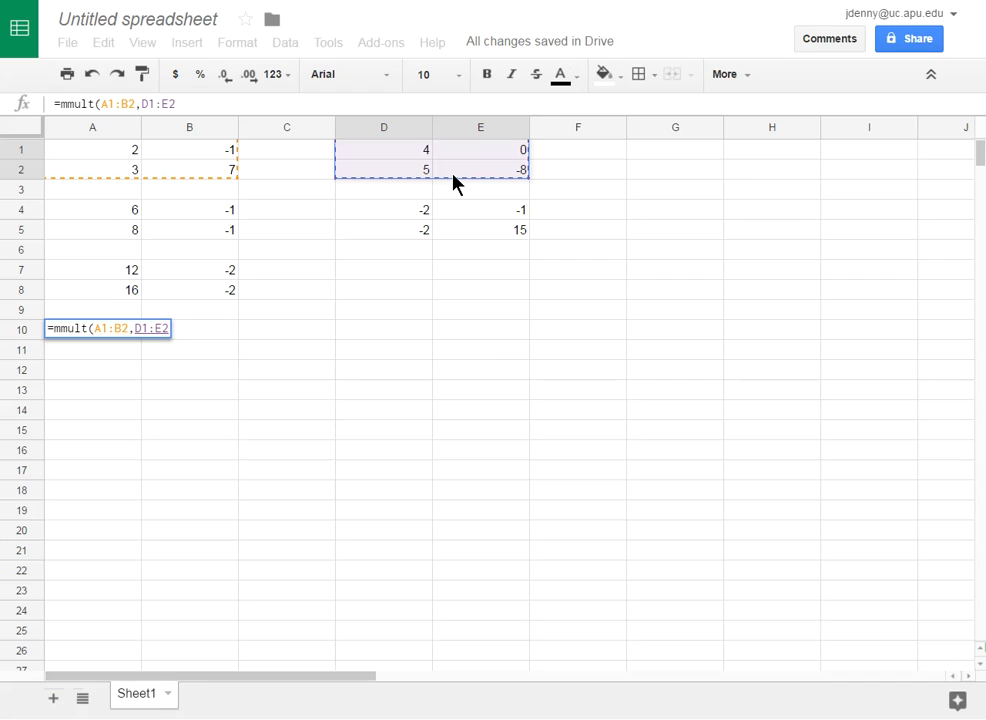
{"action": "type", "text": ")"}
{"action": "key", "text": "Return"}
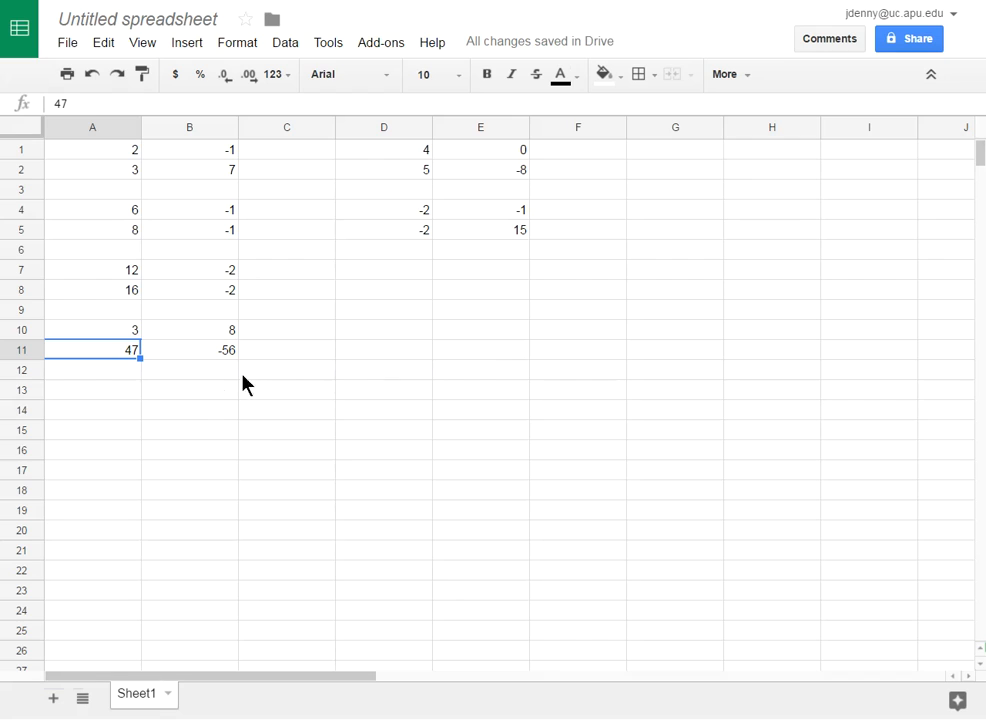
Enter a 1×2 row matrix with the values 4 and -6 in cells A13:B13
{"action": "left_click", "coordinate": [130, 397]}
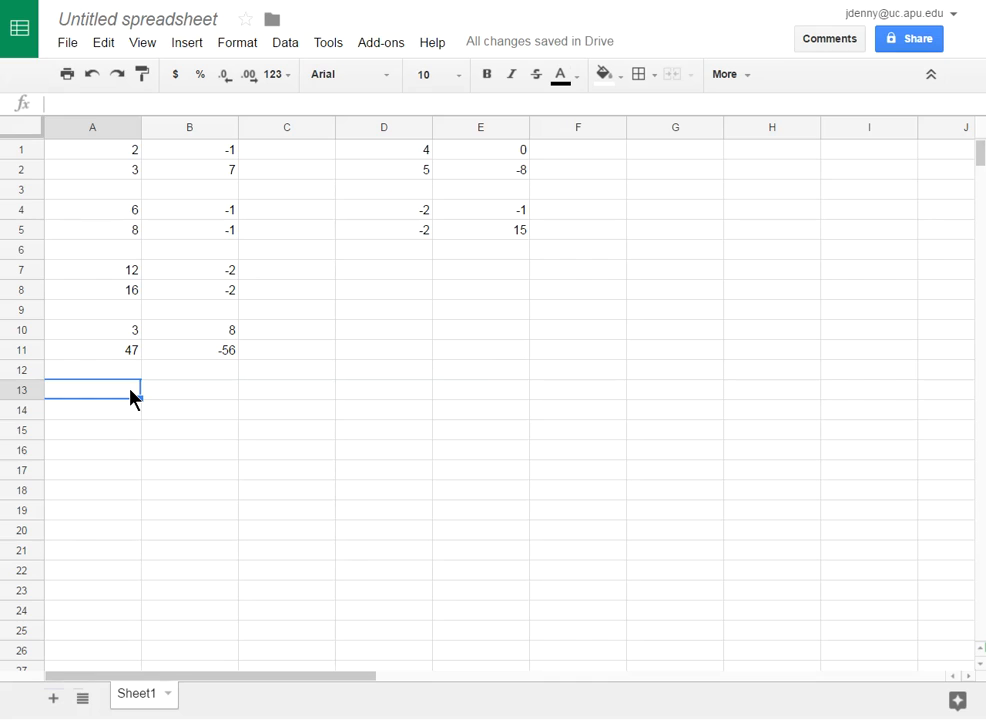
{"action": "type", "text": "4"}
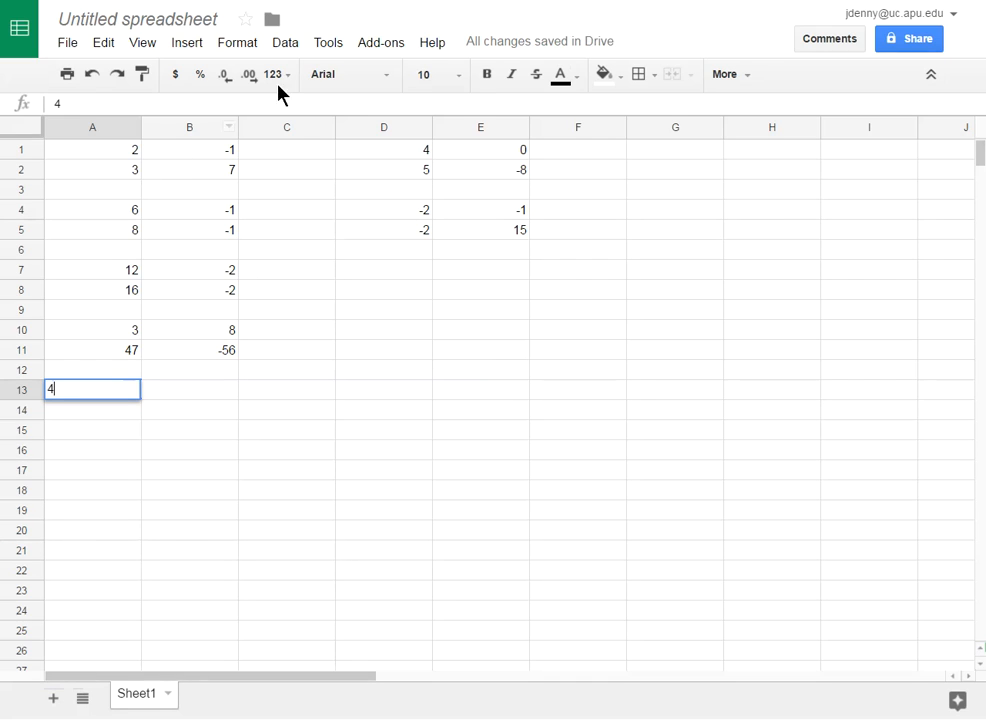
{"action": "left_click", "coordinate": [168, 393]}
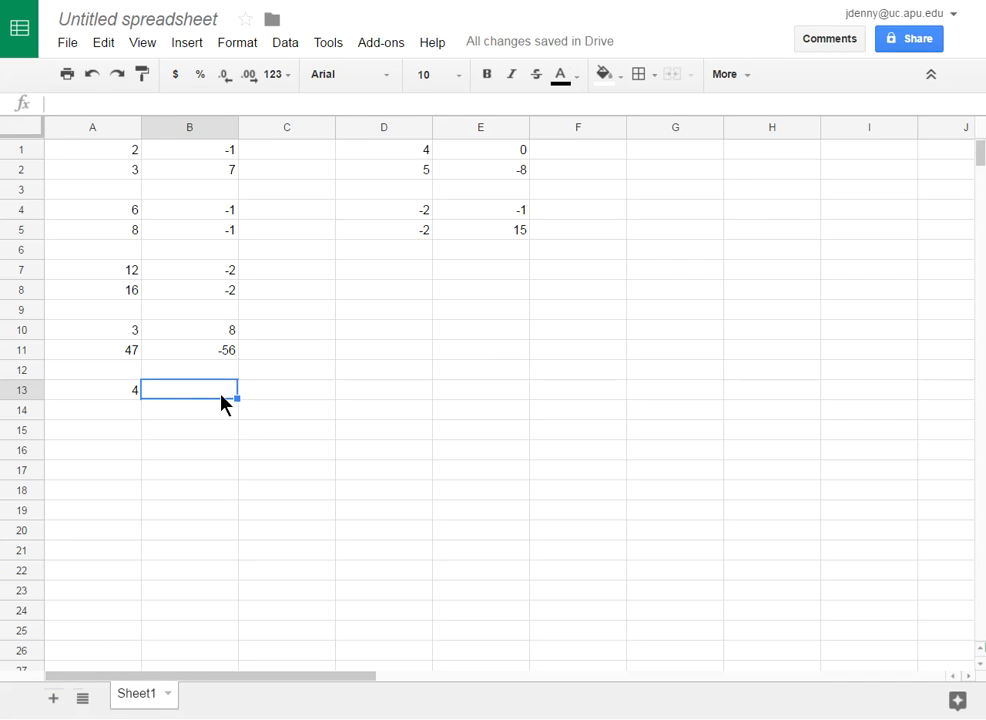
{"action": "type", "text": "-6"}
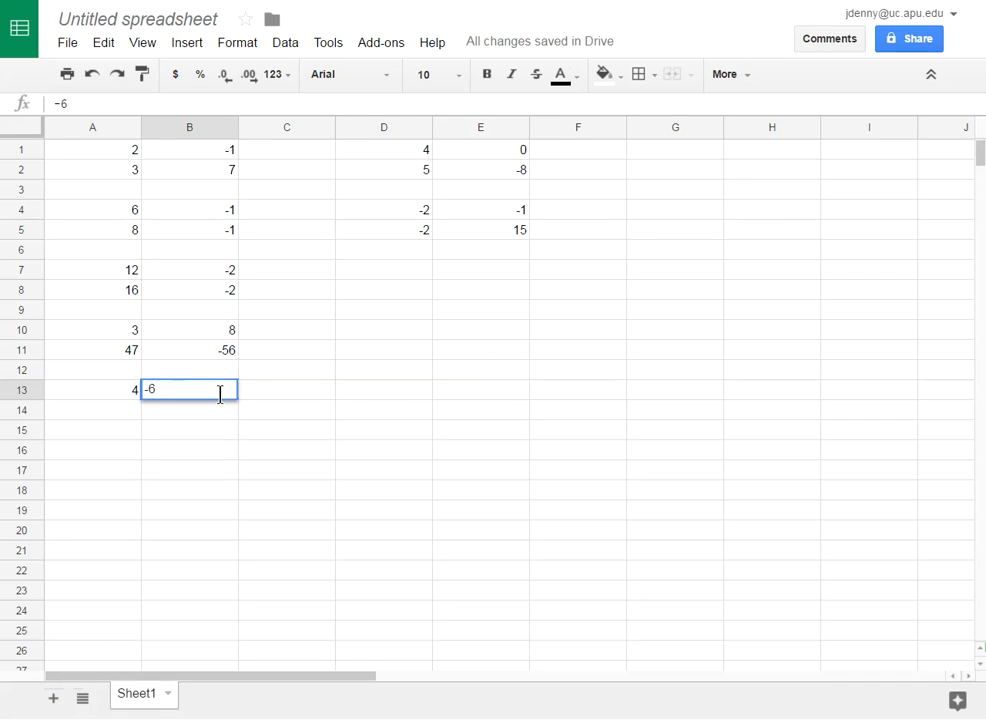
{"action": "left_click", "coordinate": [252, 466]}
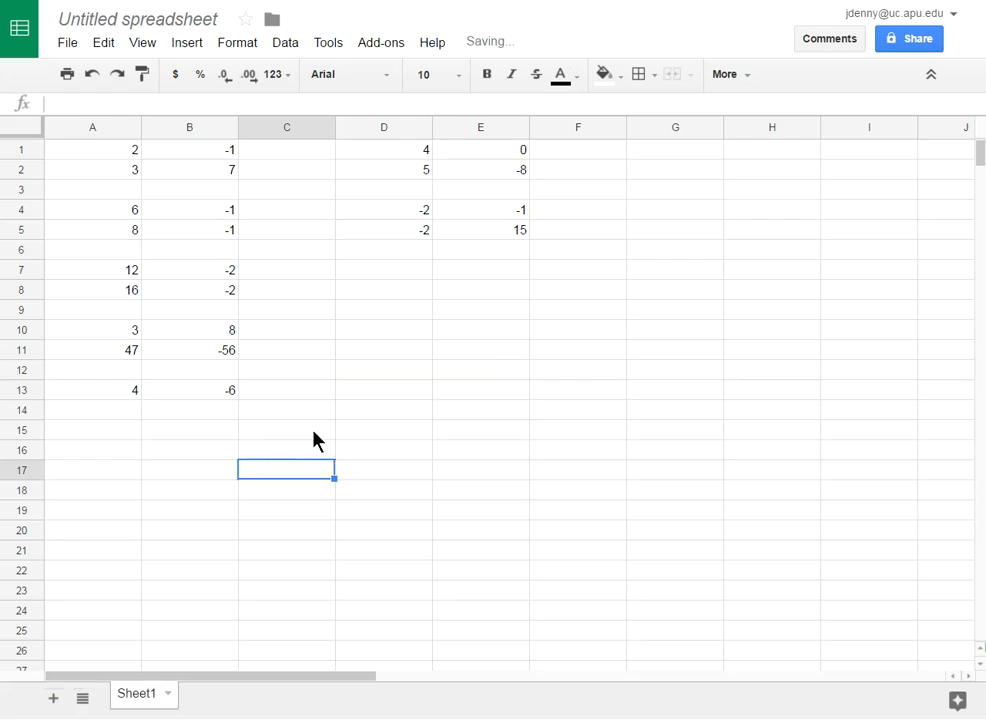
Enter a 2×2 matrix in D13:E14 with 6 and 8 in the first row and 5 and 9 in the second
{"action": "left_click", "coordinate": [359, 391]}
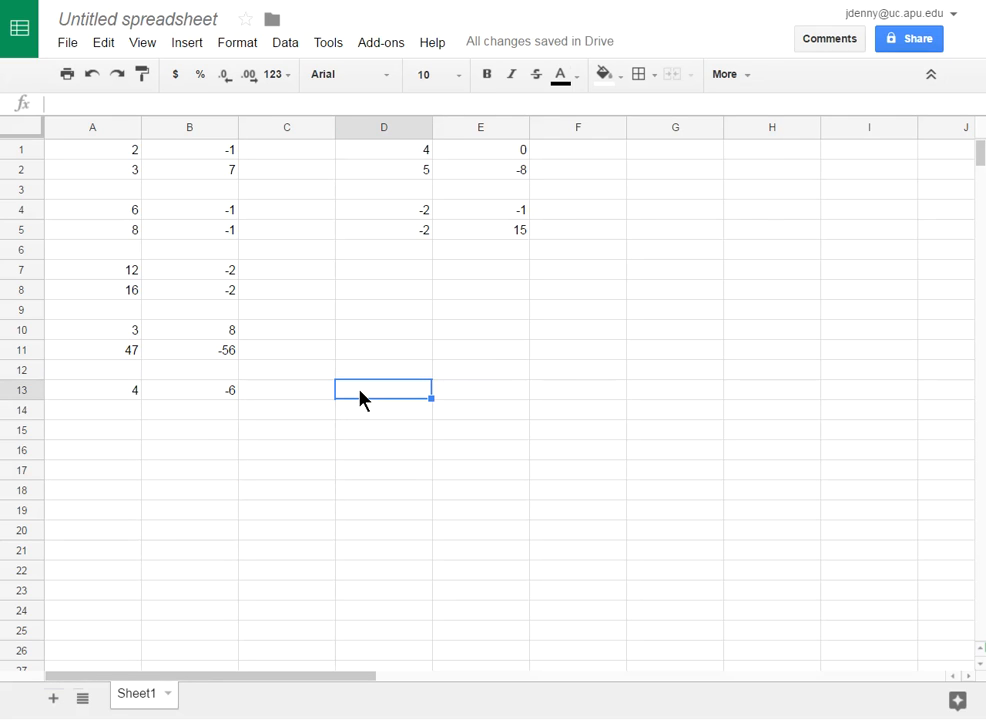
{"action": "type", "text": "6"}
{"action": "key", "text": "Return"}
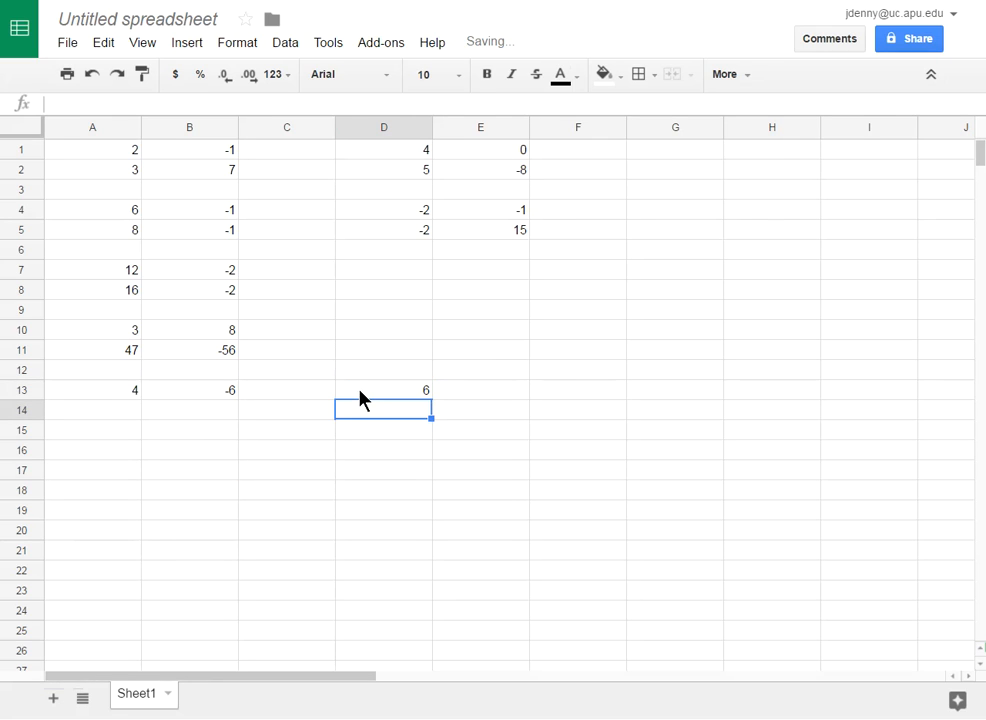
{"action": "type", "text": "5"}
{"action": "key", "text": "Tab"}
{"action": "type", "text": "9"}
{"action": "key", "text": "Up"}
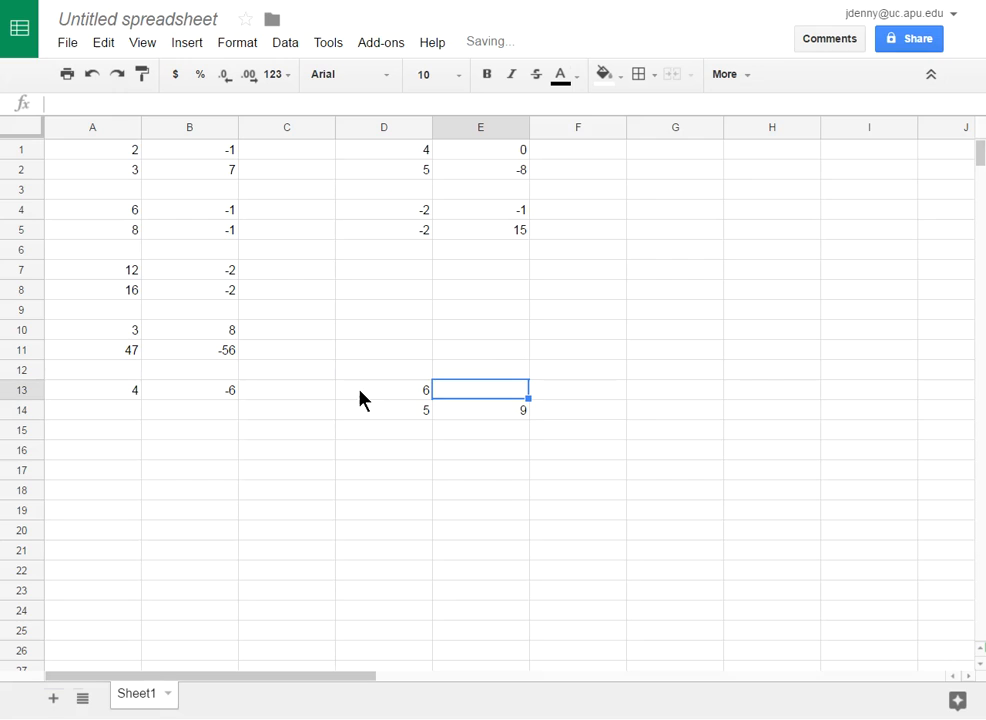
{"action": "type", "text": "8"}
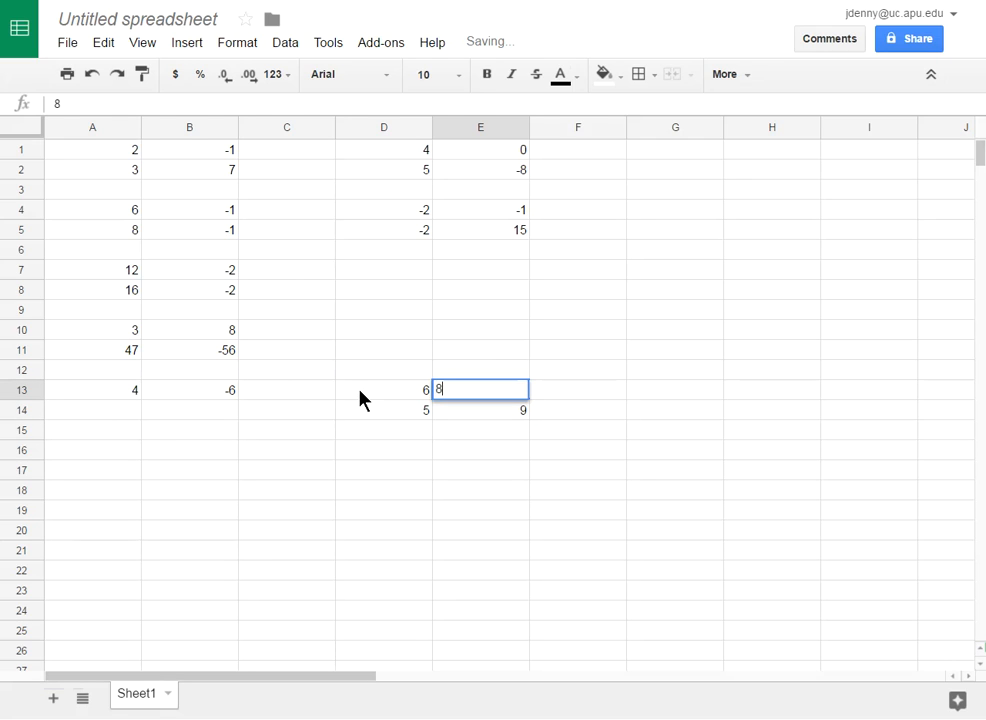
{"action": "left_click", "coordinate": [414, 474]}
Highlight the matrices in rows 13 and 14, and enter =mmult(A13:B13,D13:E14) in A16 to multiply the row matrix by the 2×2 matrix
{"action": "left_click", "coordinate": [127, 392]}
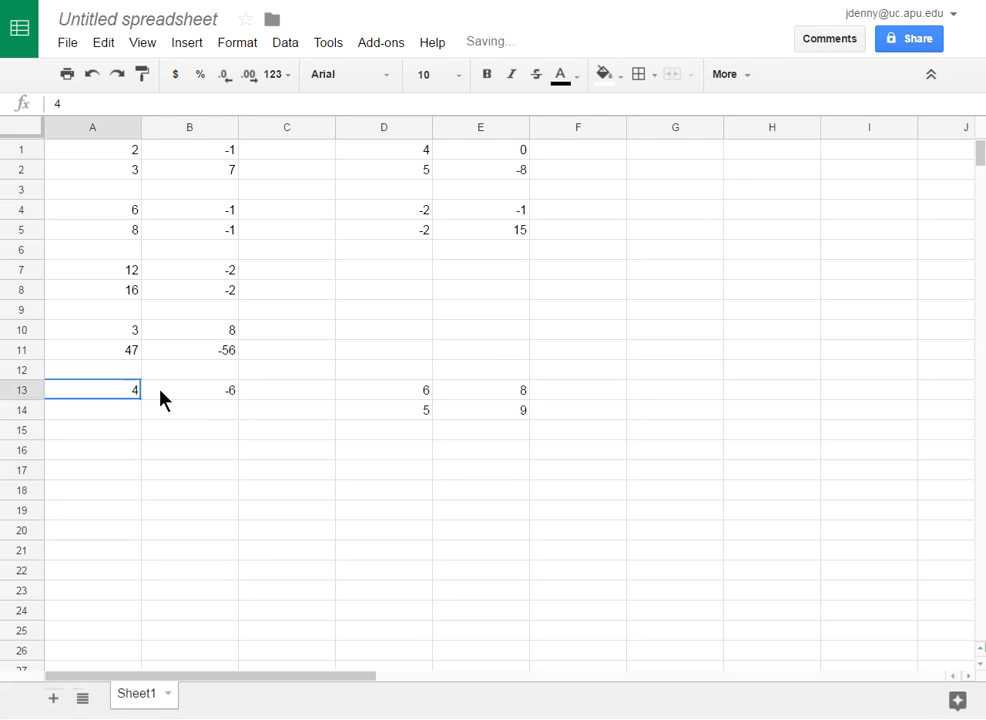
{"action": "left_click", "coordinate": [163, 394], "text": "shift"}
{"action": "left_click", "coordinate": [405, 394]}
{"action": "left_click_drag", "start_coordinate": [405, 397], "coordinate": [443, 408]}
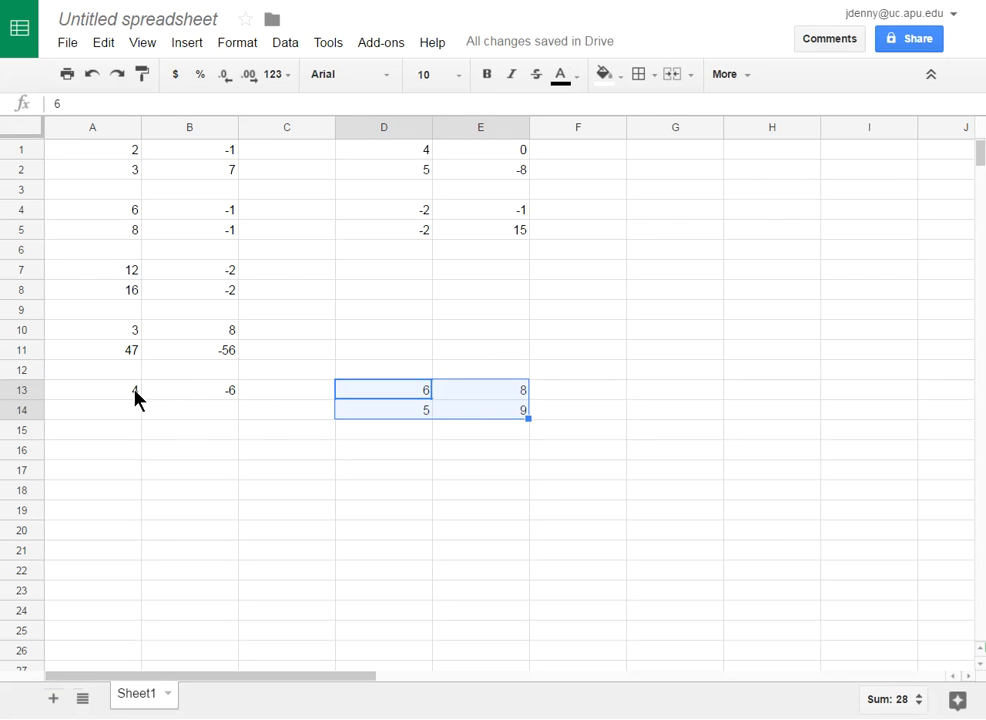
{"action": "left_click", "coordinate": [284, 450]}
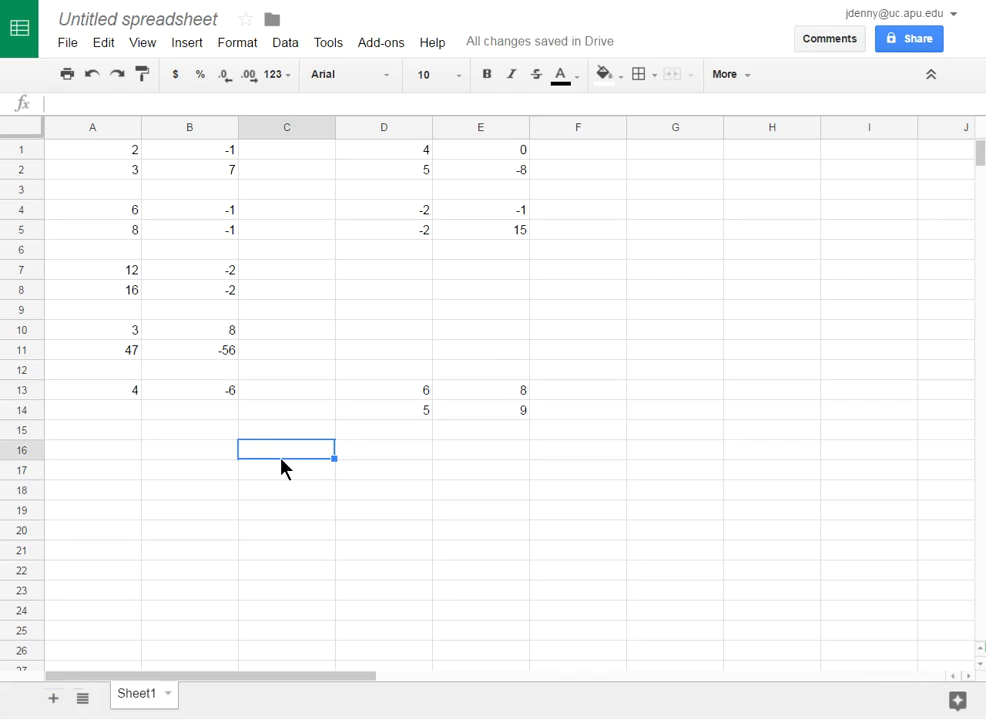
{"action": "left_click", "coordinate": [116, 447]}
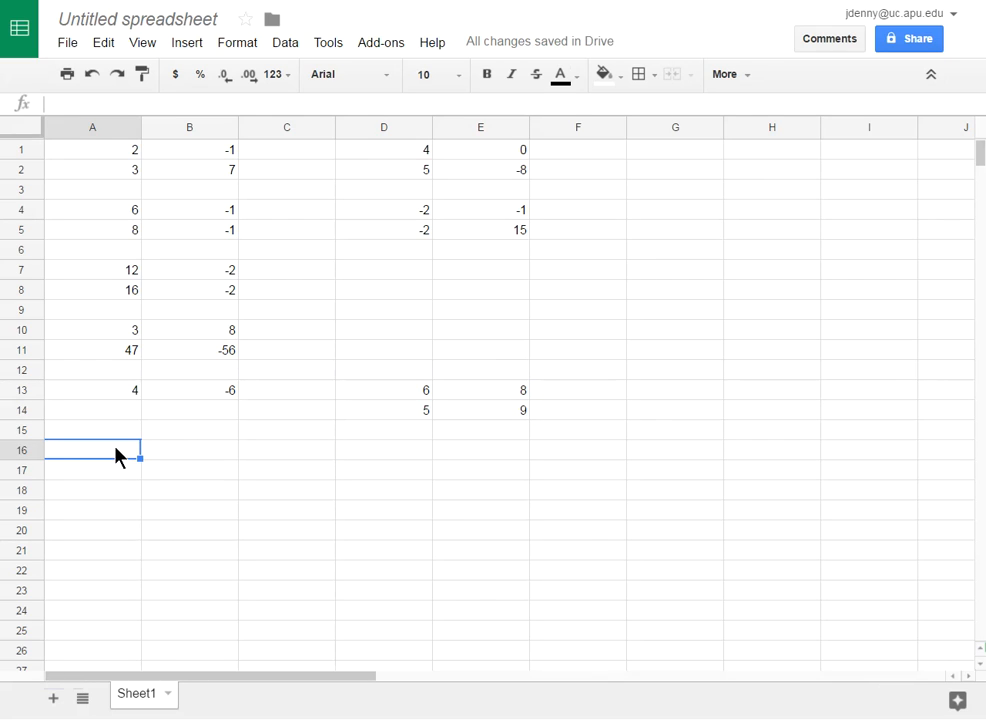
{"action": "type", "text": "="}
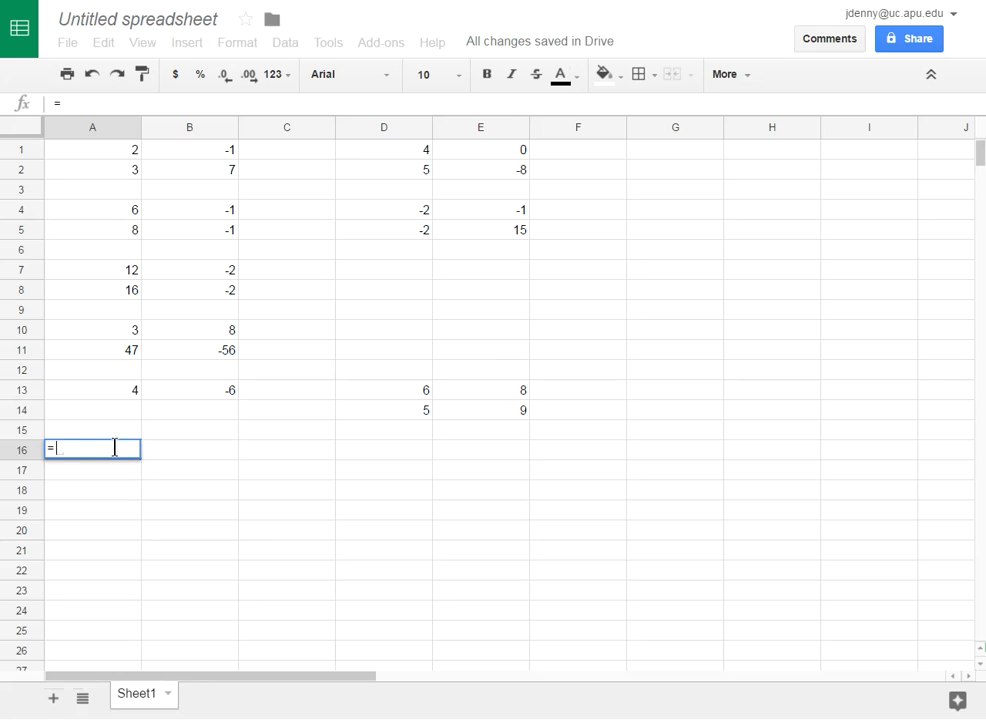
{"action": "type", "text": "mmul"}
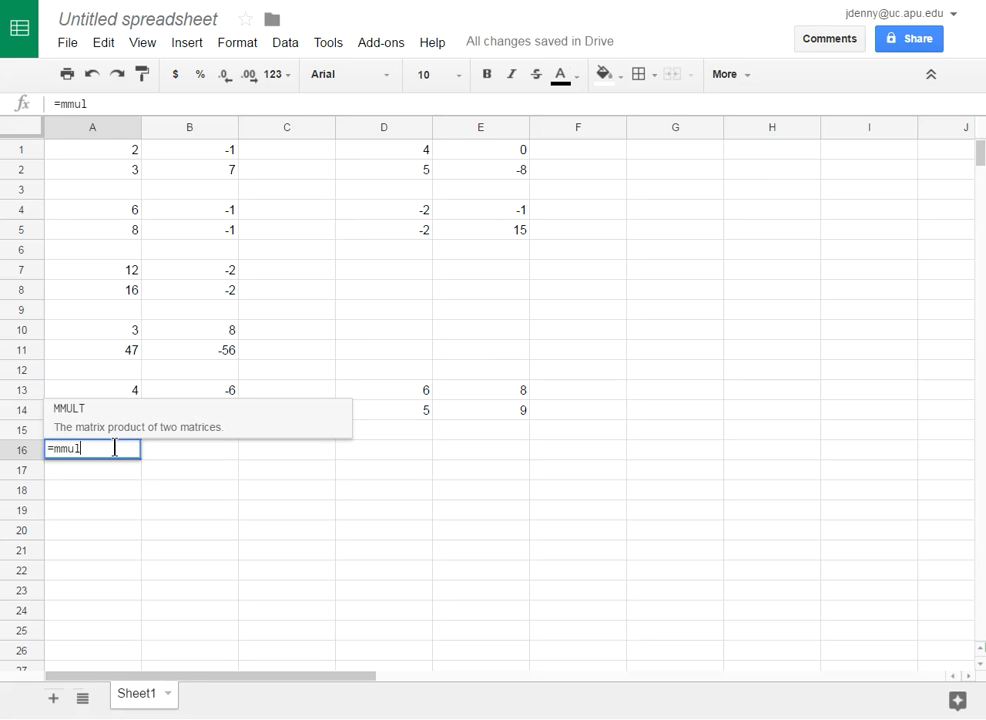
{"action": "type", "text": "t("}
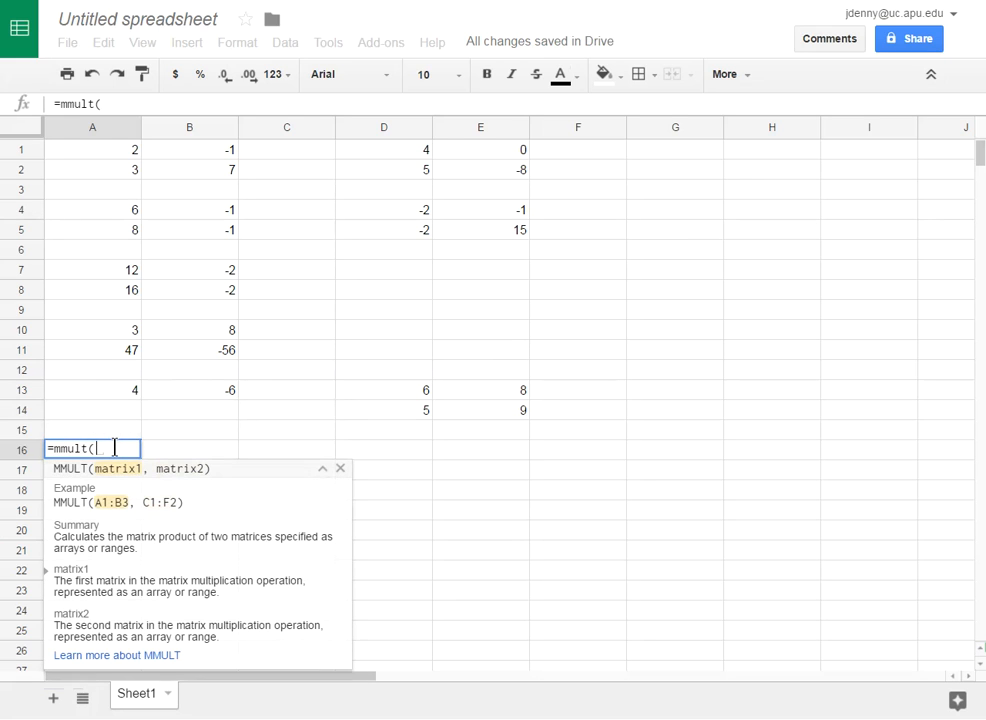
{"action": "left_click_drag", "start_coordinate": [121, 392], "coordinate": [170, 396]}
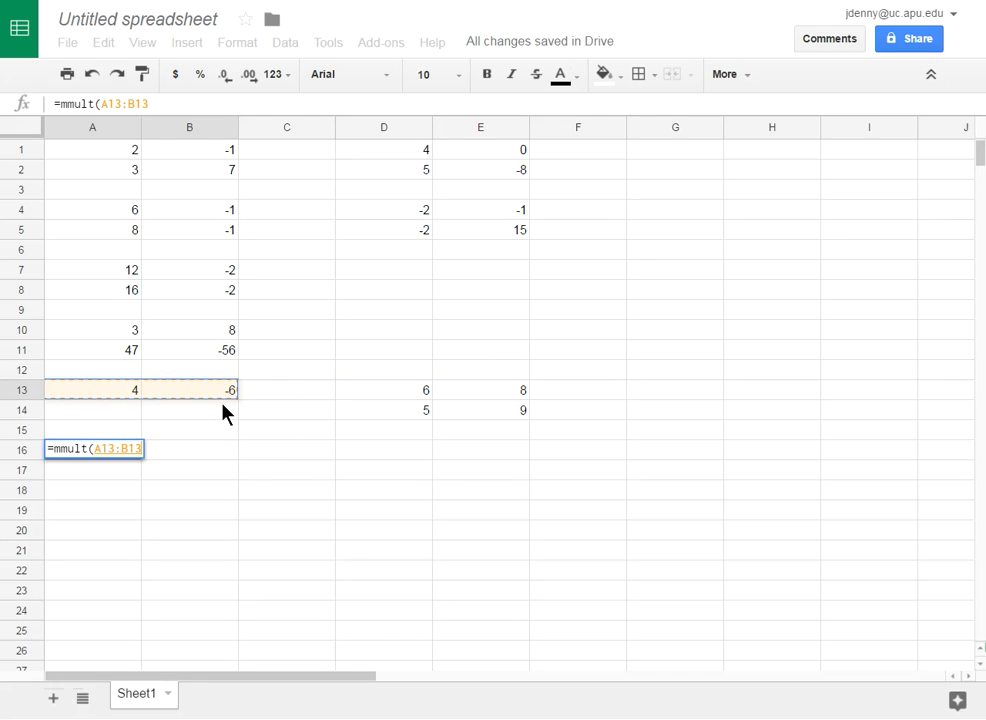
{"action": "type", "text": ","}
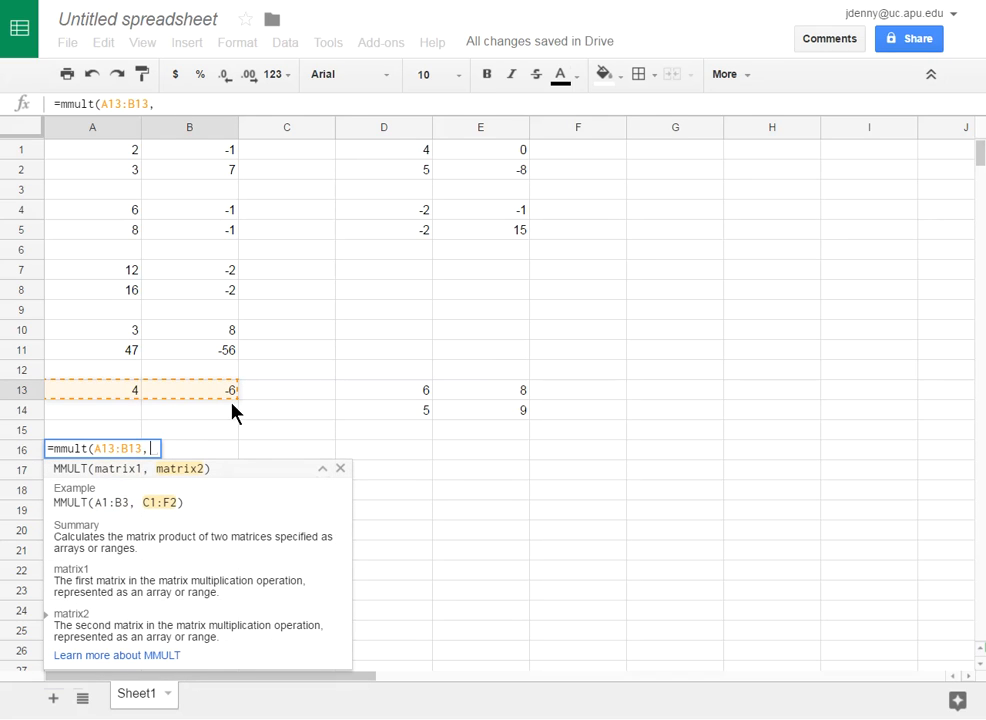
{"action": "left_click_drag", "start_coordinate": [425, 394], "coordinate": [447, 412]}
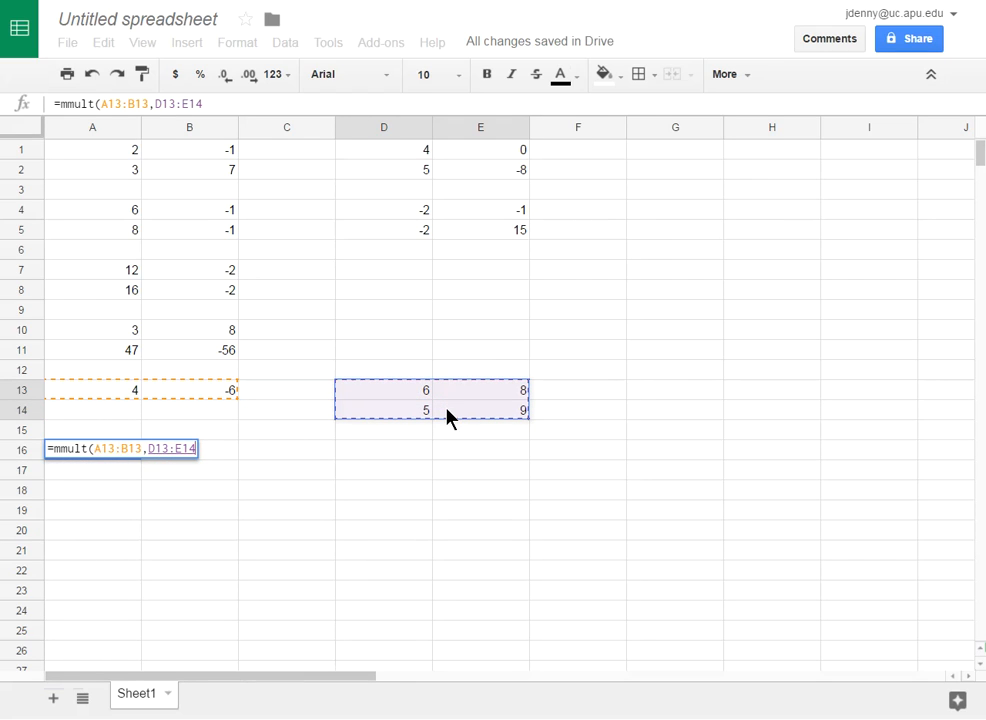
{"action": "type", "text": ")"}
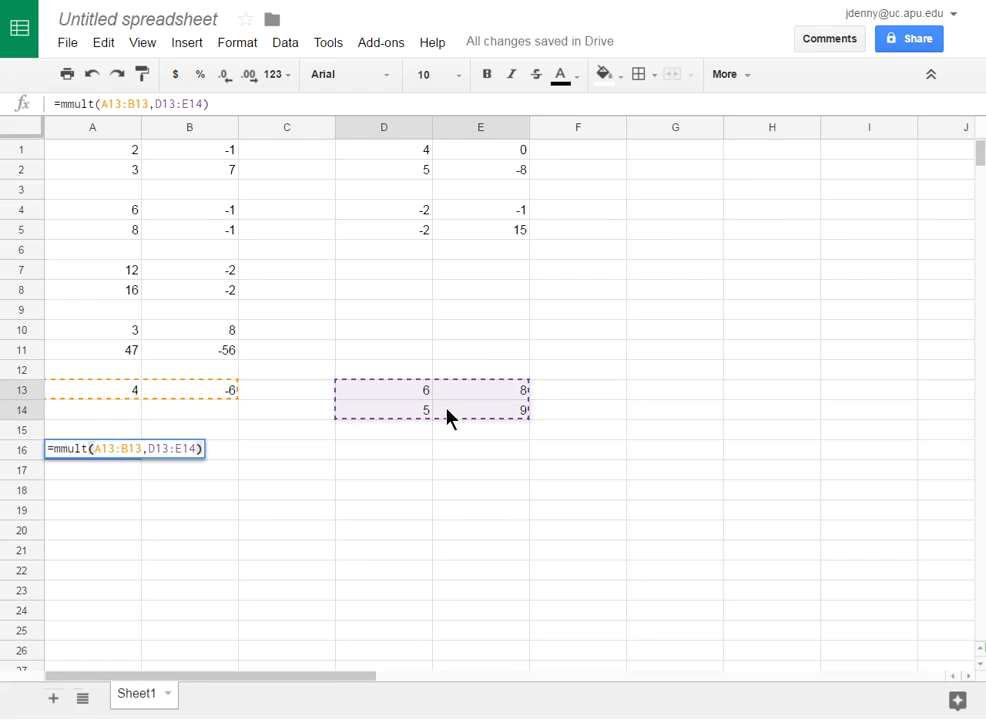
{"action": "key", "text": "Return"}
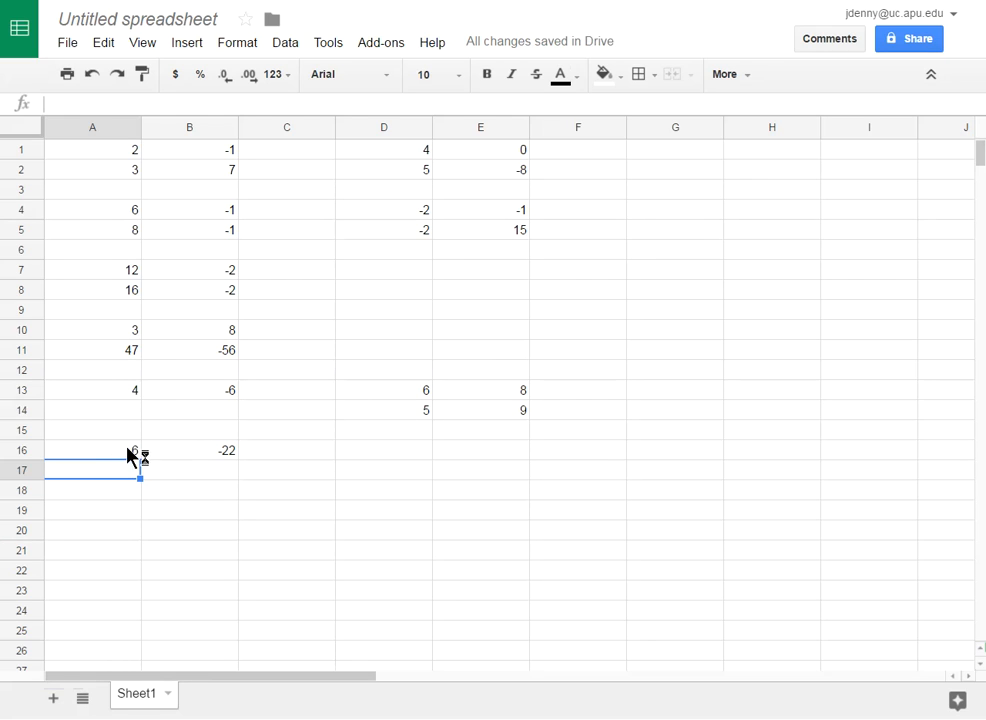
Turn the 1×2 row matrix in row 13 into a 2×1 column by entering -6 in A14 and clearing B13
{"action": "left_click", "coordinate": [265, 269]}
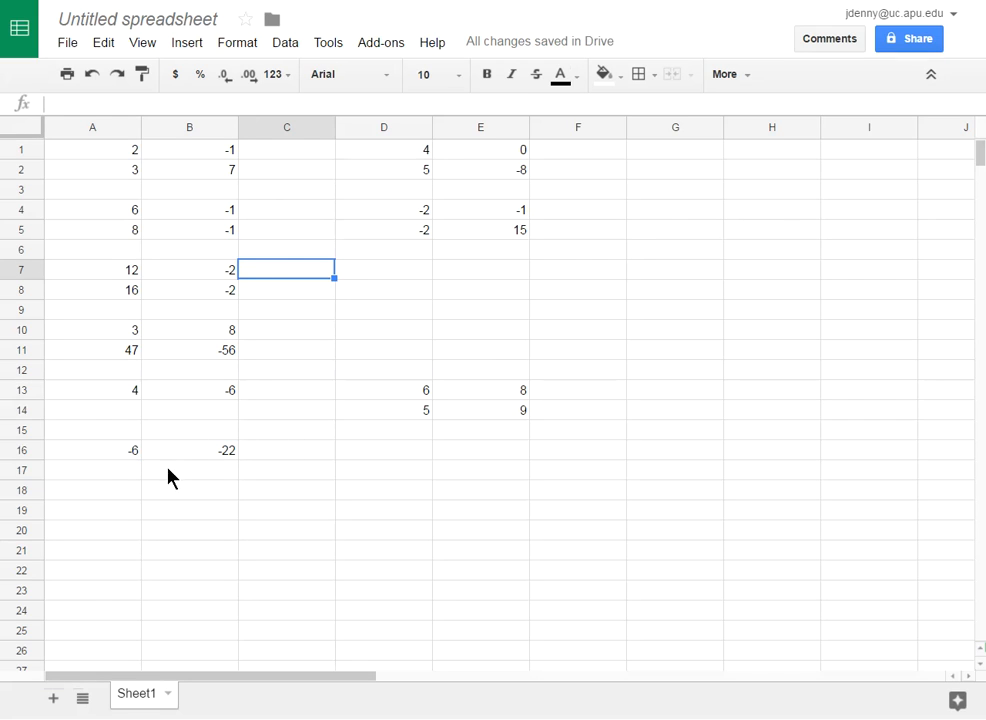
{"action": "left_click", "coordinate": [119, 414]}
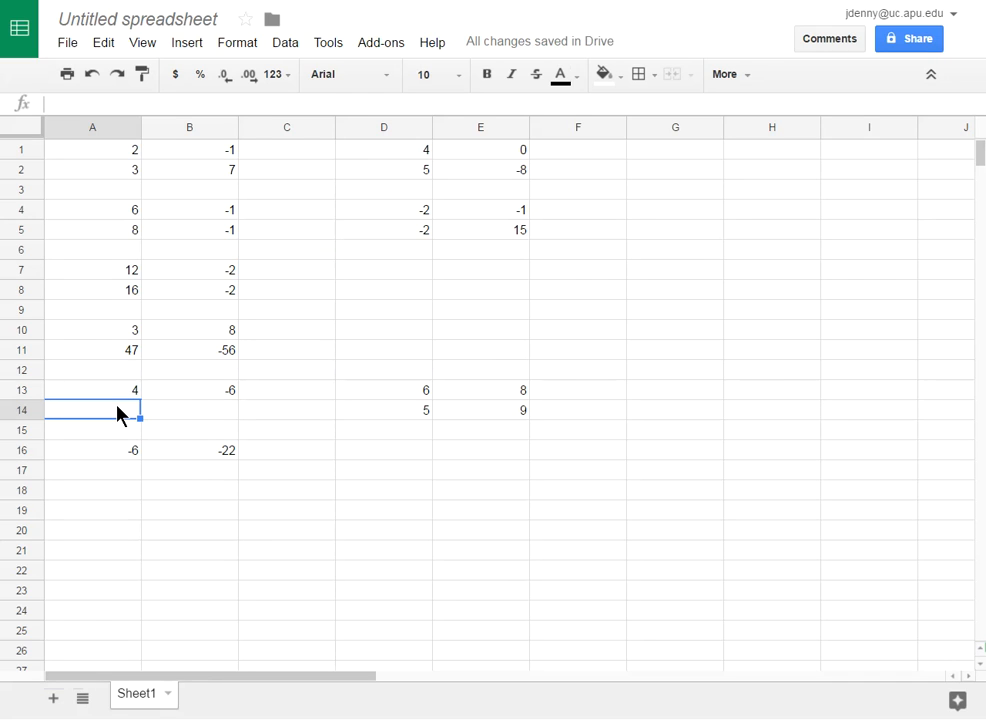
{"action": "type", "text": "-6"}
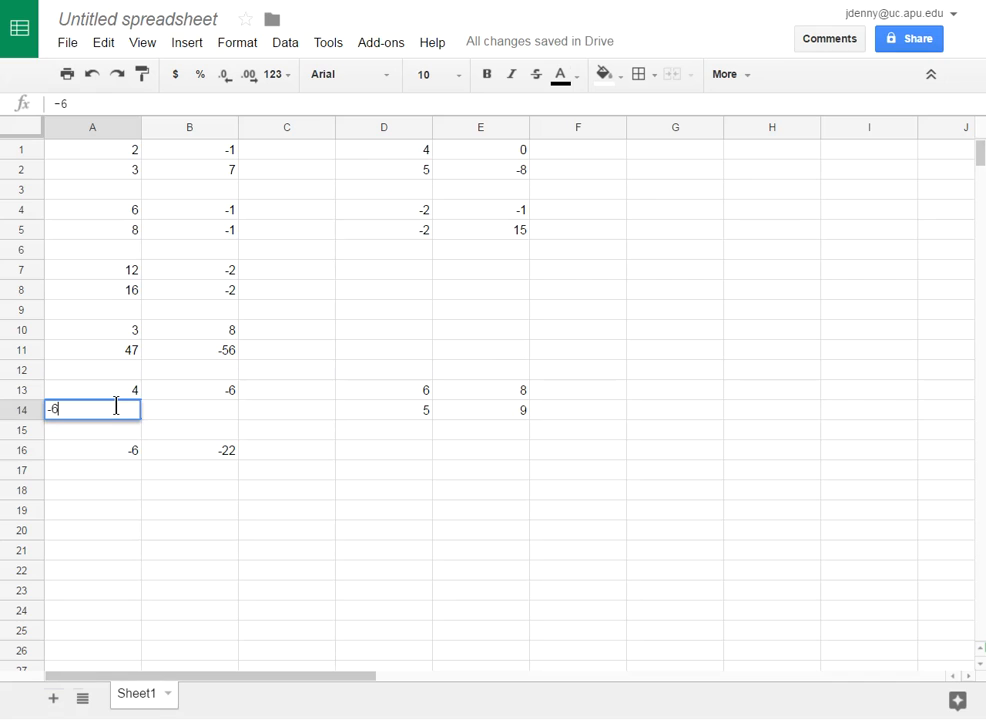
{"action": "left_click", "coordinate": [190, 407]}
{"action": "left_click", "coordinate": [197, 394]}
{"action": "key", "text": "Delete"}
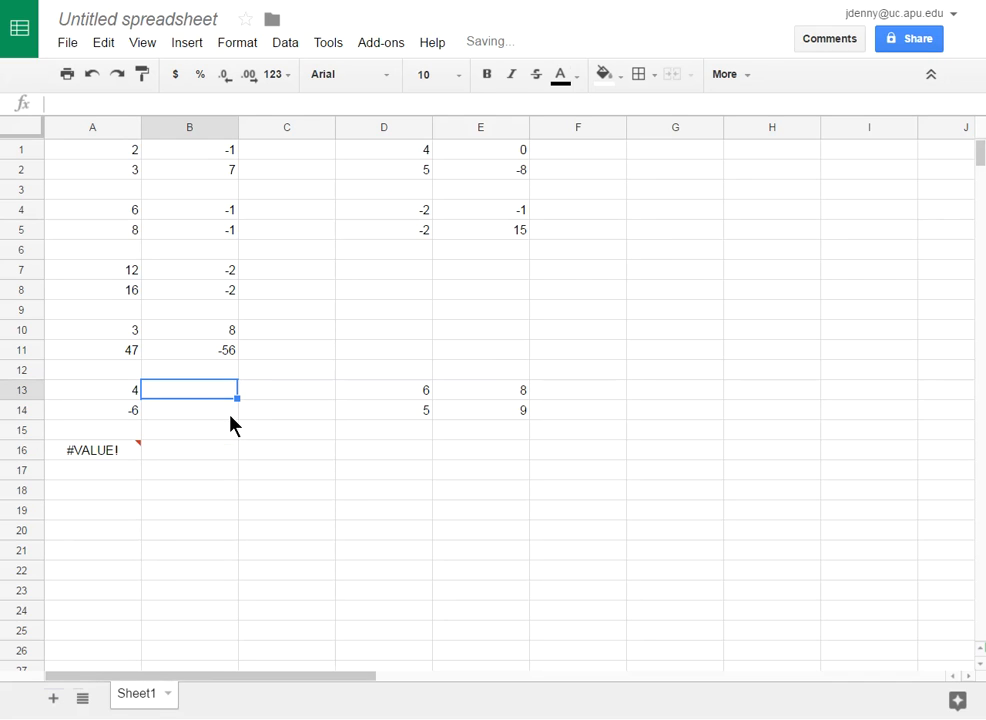
{"action": "left_click", "coordinate": [212, 428]}
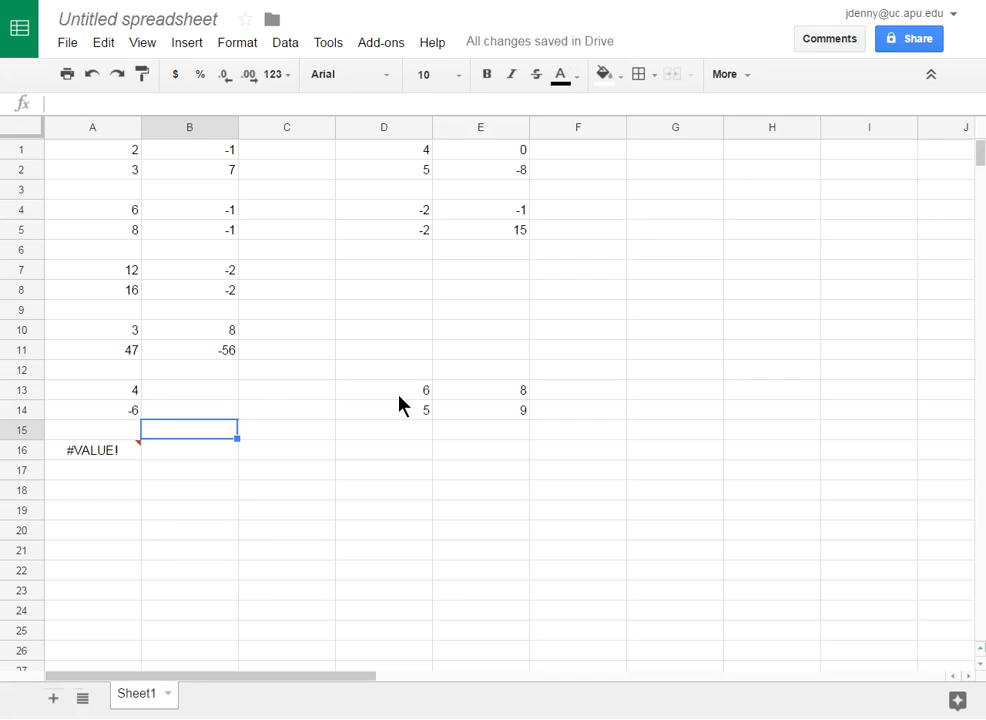
Clear A16 and enter =mmult(A13:A14,D13:E14) there to try multiplying the column matrix by the 2×2 matrix
{"action": "left_click", "coordinate": [110, 445]}
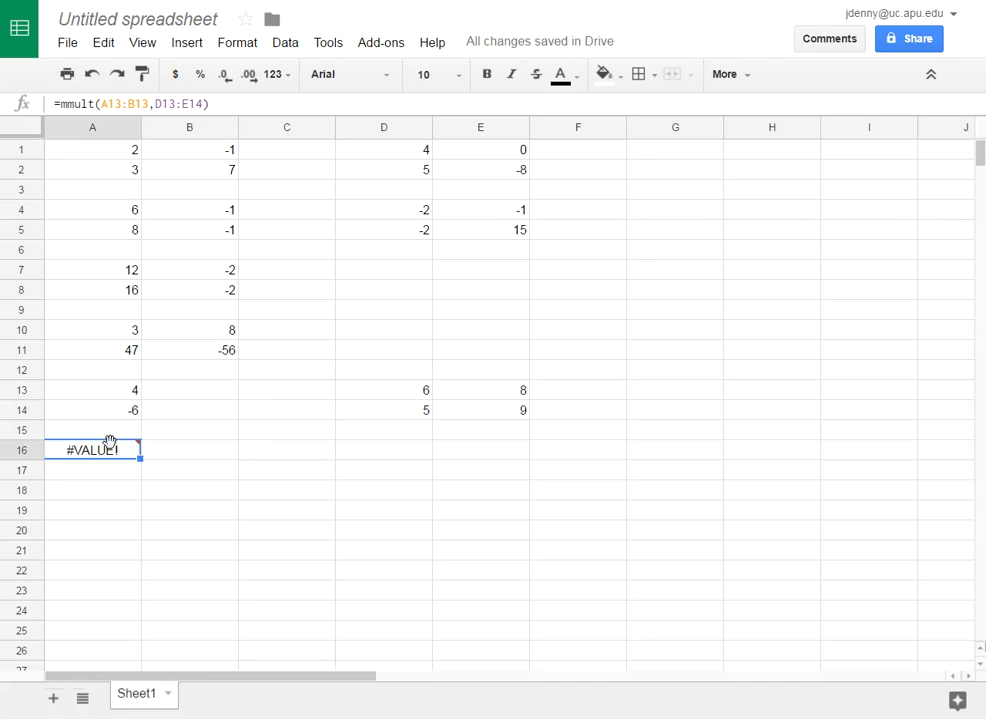
{"action": "key", "text": "Delete"}
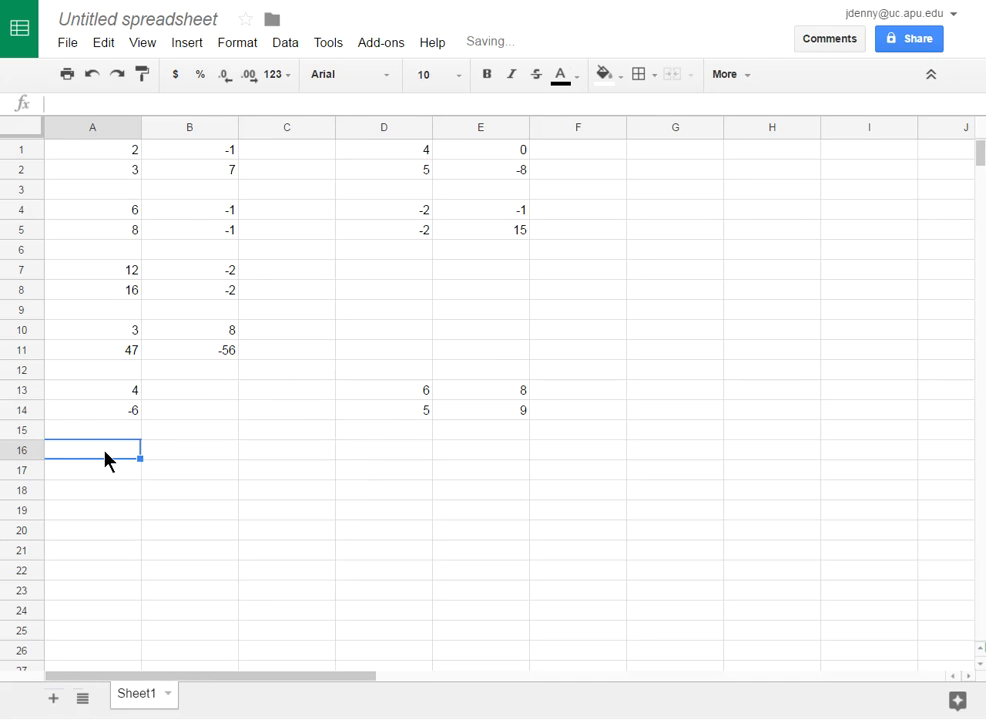
{"action": "type", "text": "=m"}
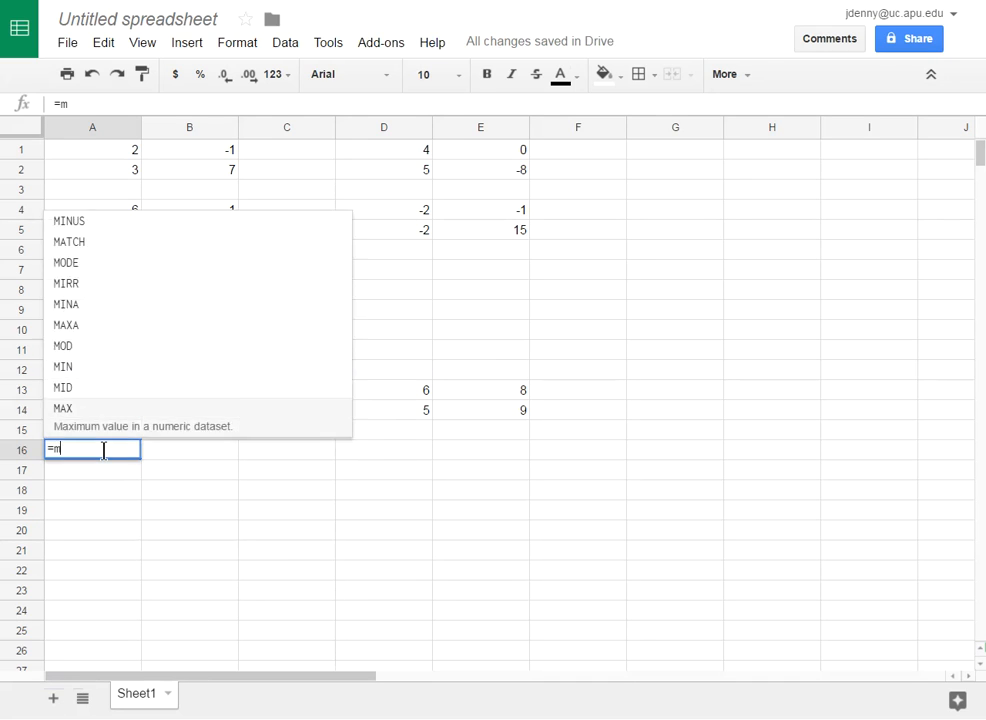
{"action": "type", "text": "mult("}
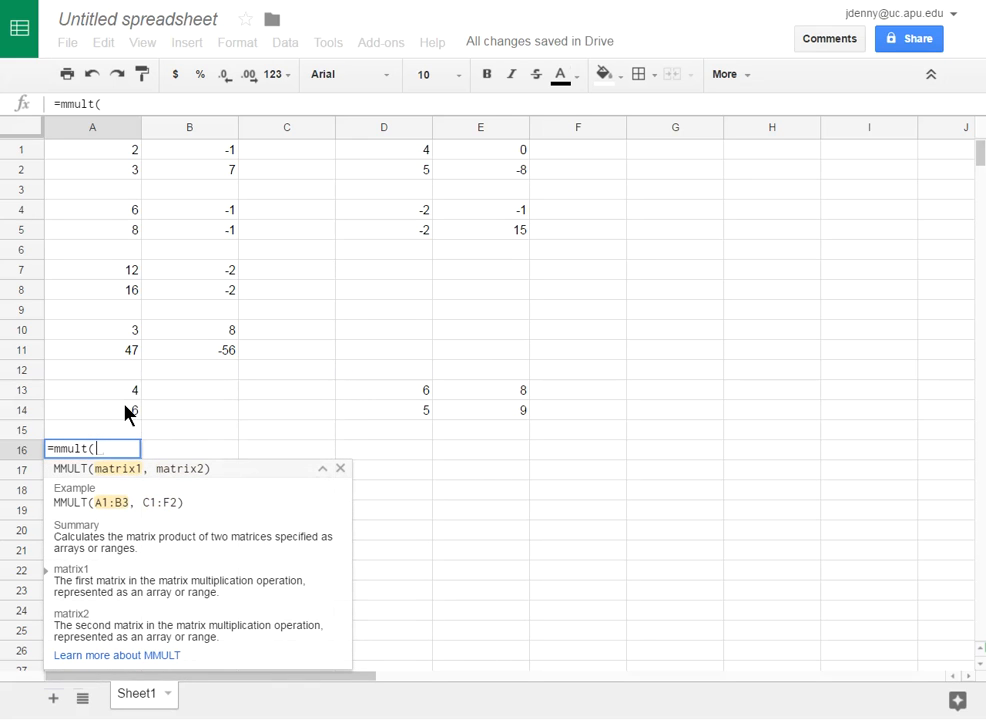
{"action": "left_click_drag", "start_coordinate": [124, 394], "coordinate": [124, 413]}
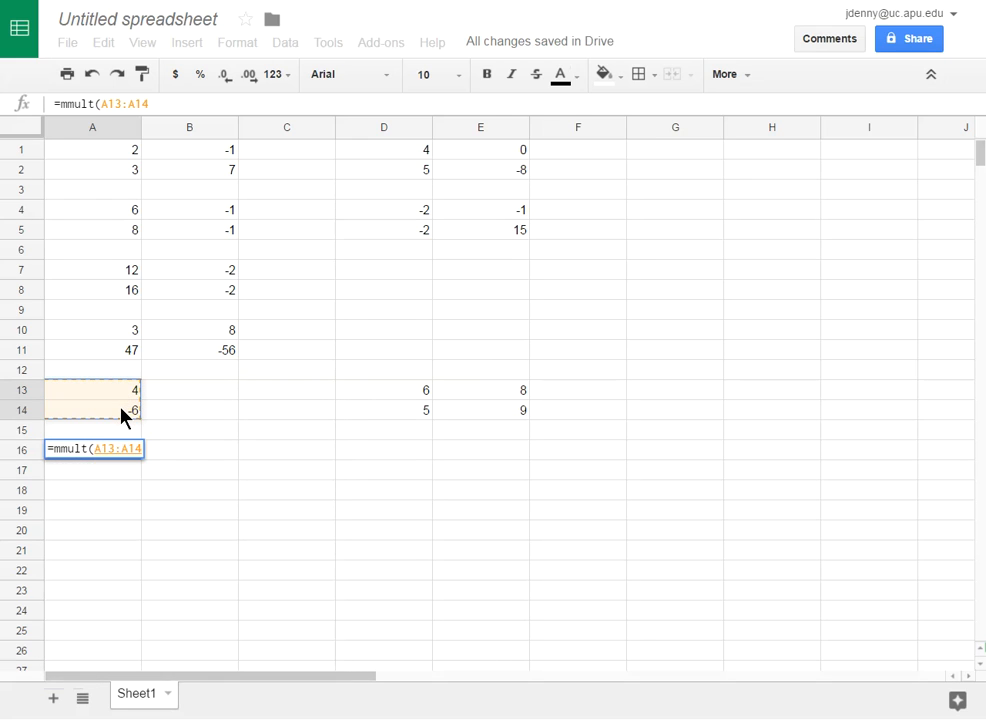
{"action": "type", "text": ","}
{"action": "left_click_drag", "start_coordinate": [418, 392], "coordinate": [458, 410]}
{"action": "type", "text": ")"}
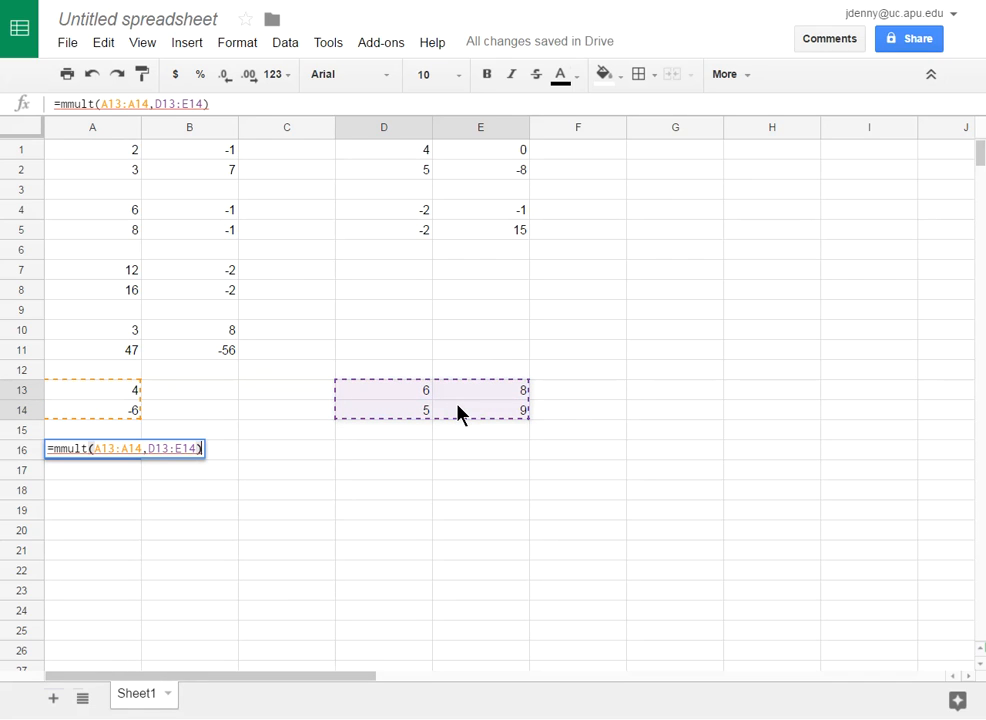
{"action": "key", "text": "Return"}
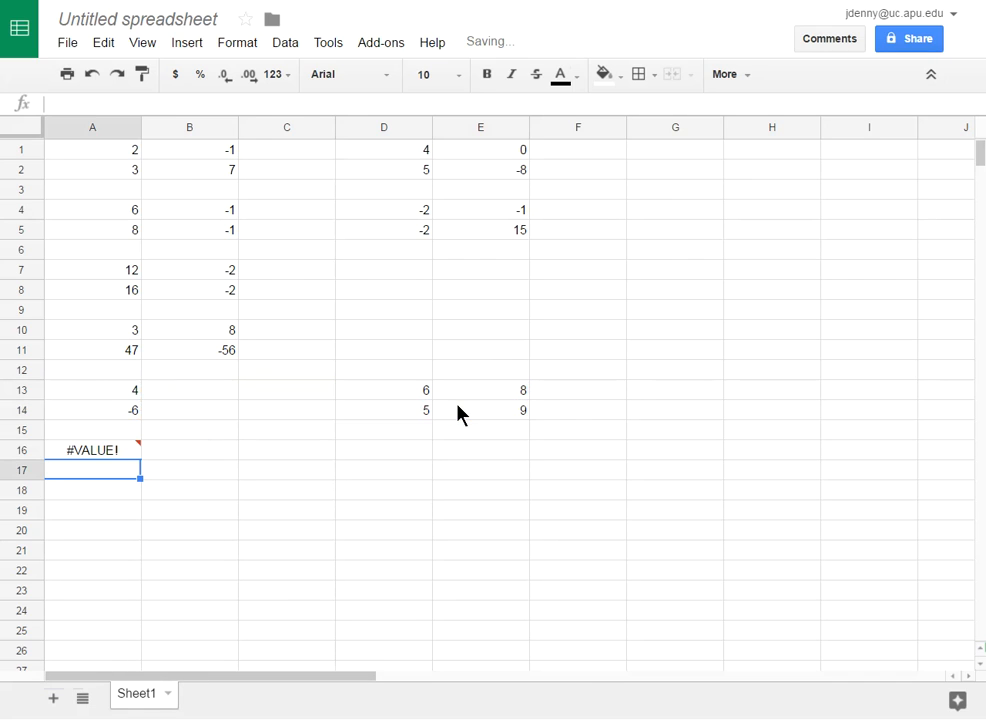
{"action": "mouse_move", "coordinate": [140, 452]}
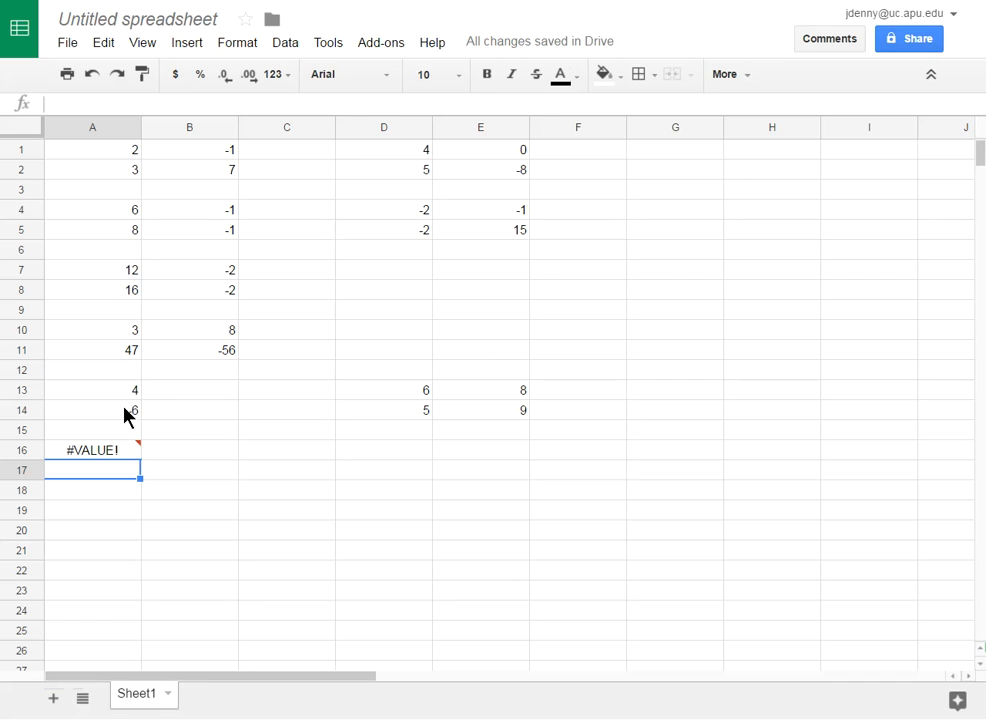
Undo the column-matrix edits and the A16 formula change, and select A16
{"action": "key", "text": "ctrl+z"}
{"action": "key", "text": "ctrl+z"}
{"action": "key", "text": "ctrl+z"}
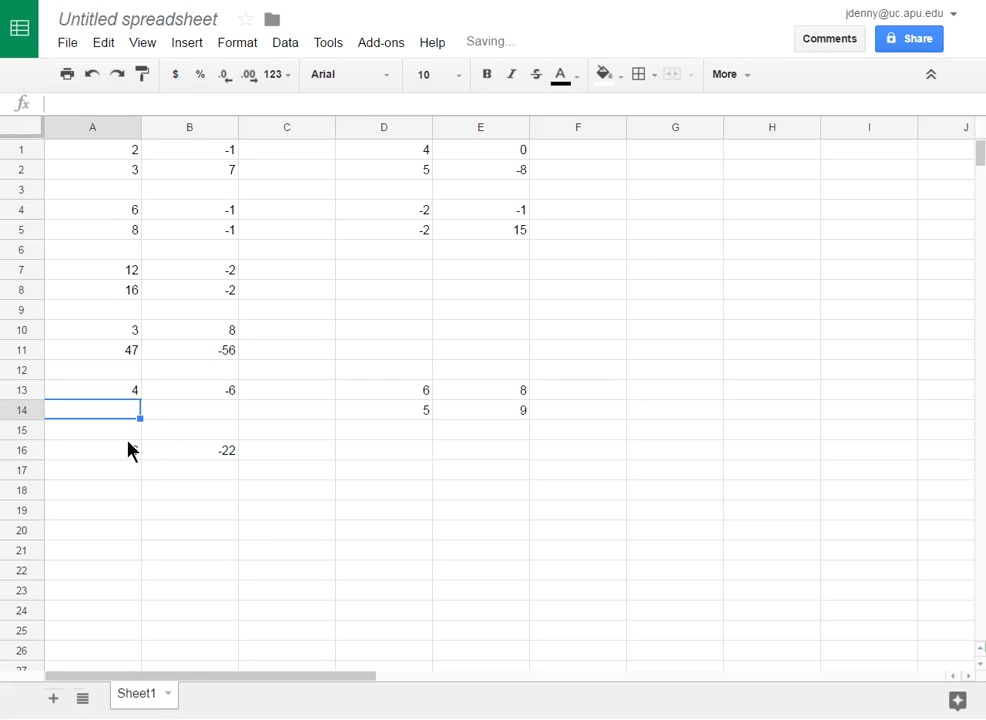
{"action": "left_click", "coordinate": [138, 458]}
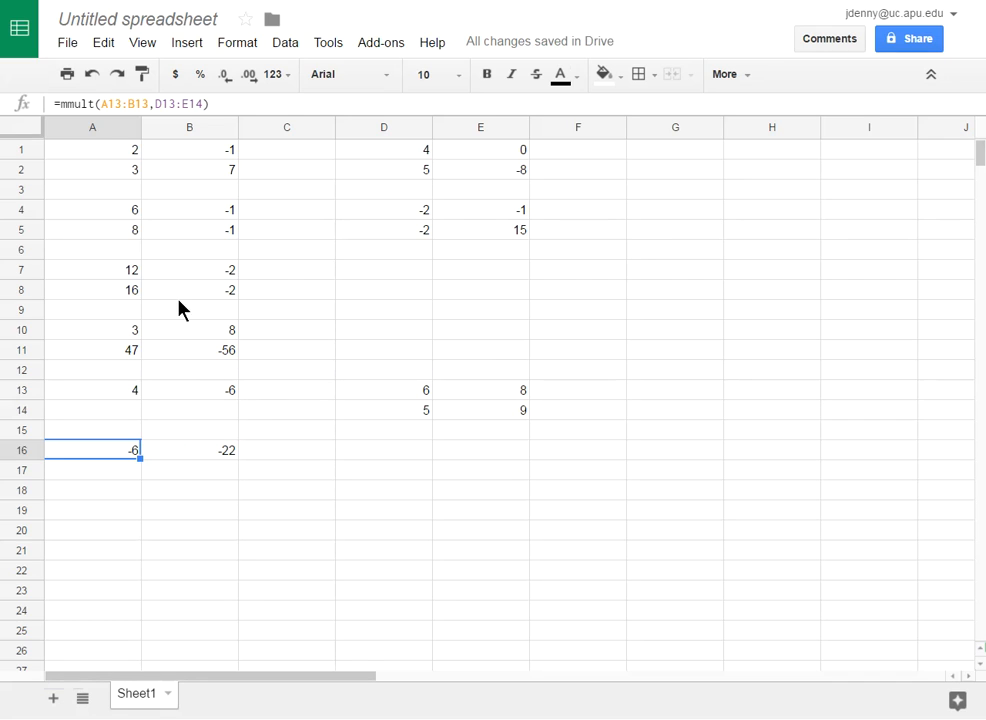
Clear all results and extra matrices from A4:E16, keeping only the two original matrices in rows 1 and 2
{"action": "left_click_drag", "start_coordinate": [122, 214], "coordinate": [486, 458]}
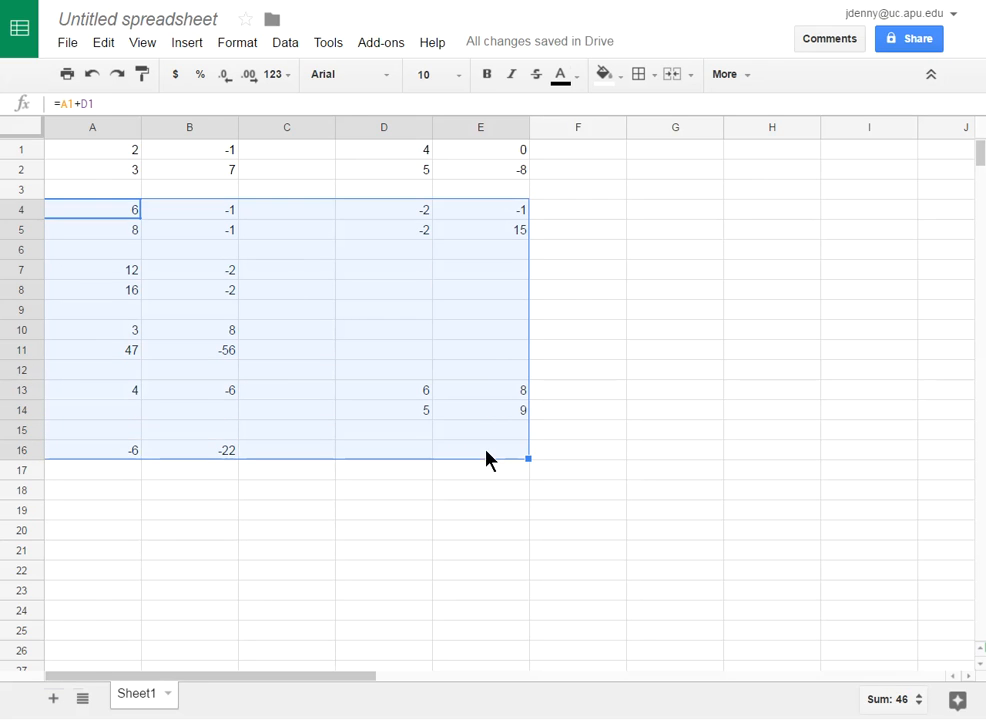
{"action": "key", "text": "Delete"}
{"action": "left_click", "coordinate": [176, 217]}
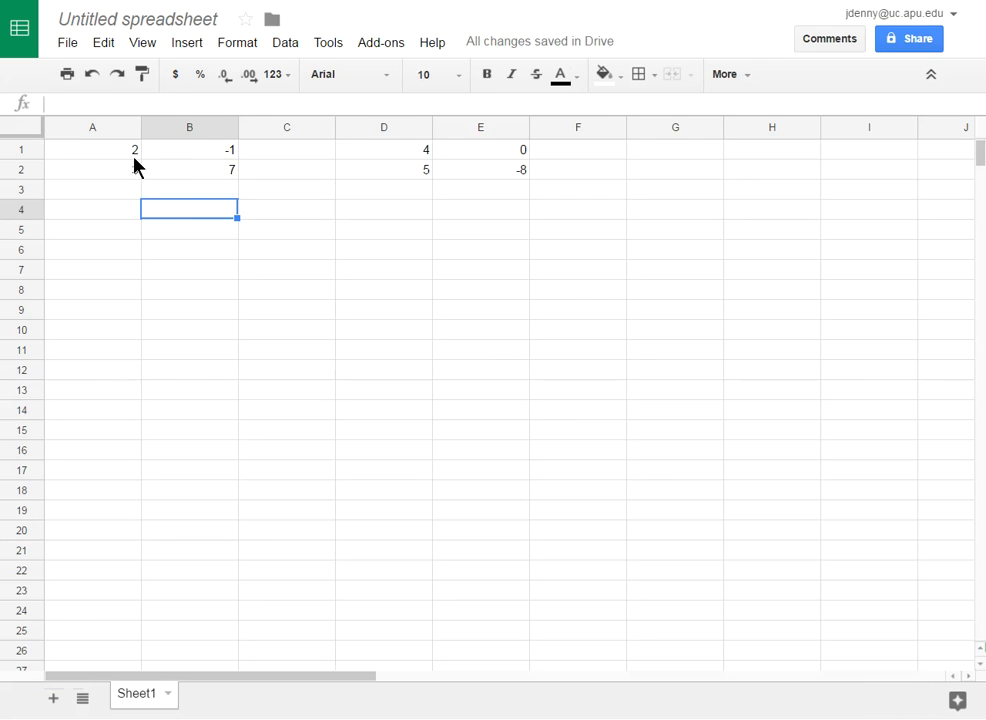
Enter =minverse(A1:B2) in A4 to compute the inverse of the first matrix
{"action": "left_click", "coordinate": [108, 211]}
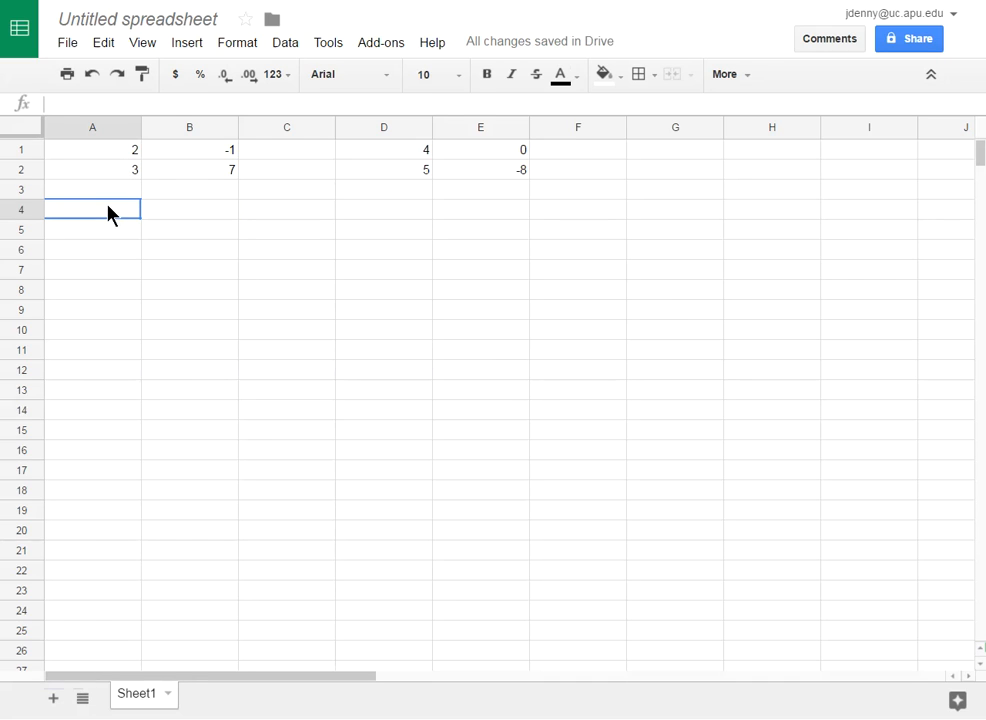
{"action": "type", "text": "="}
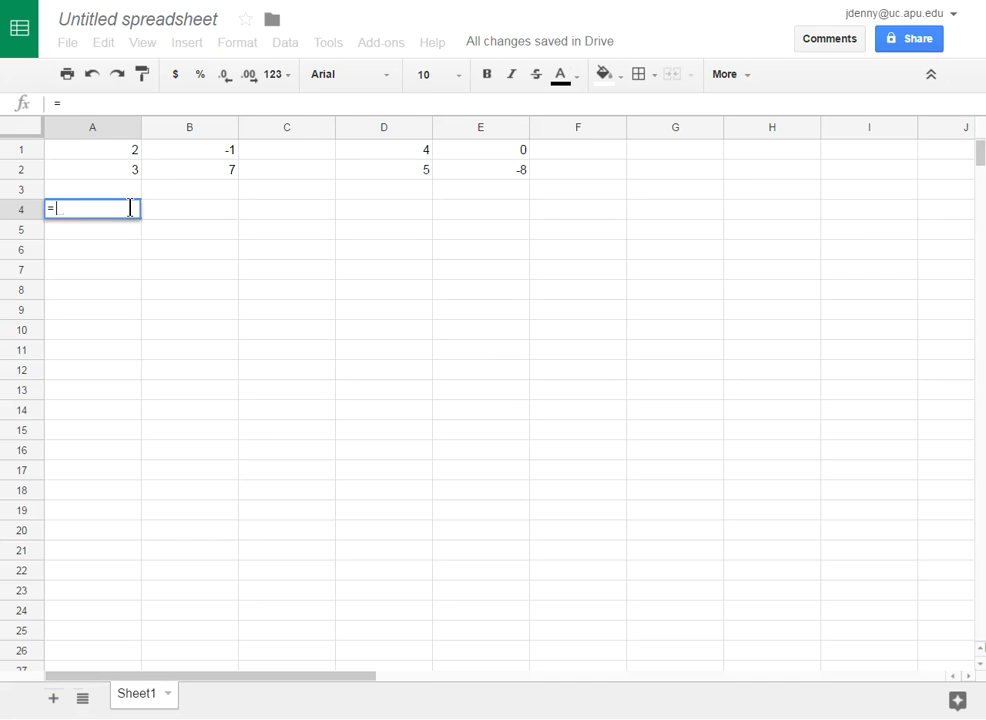
{"action": "type", "text": "m"}
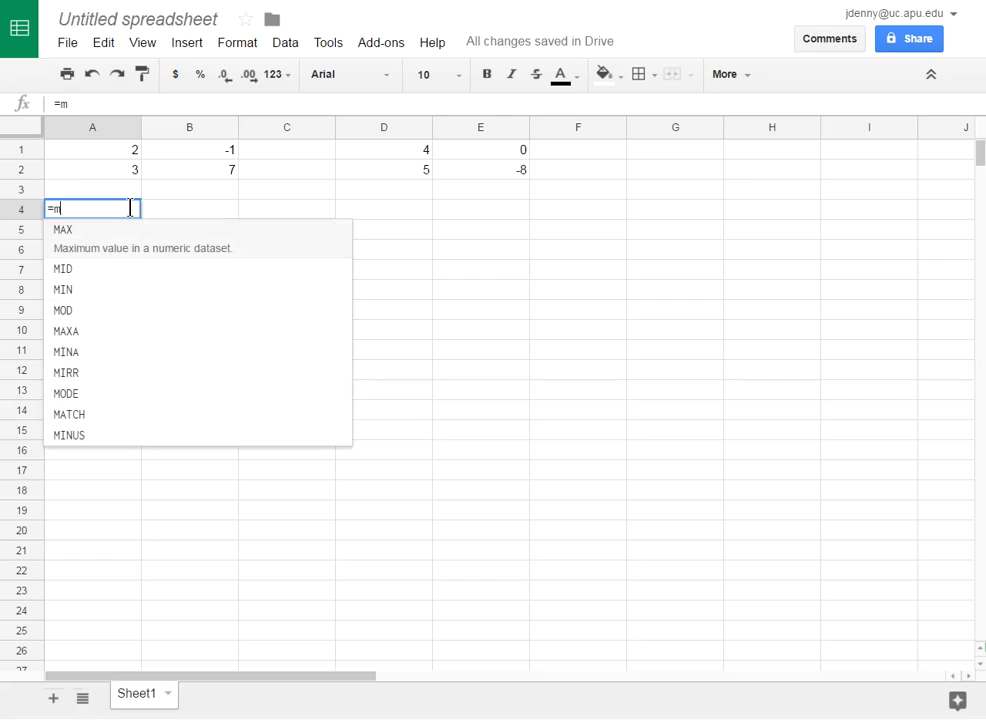
{"action": "type", "text": "invers"}
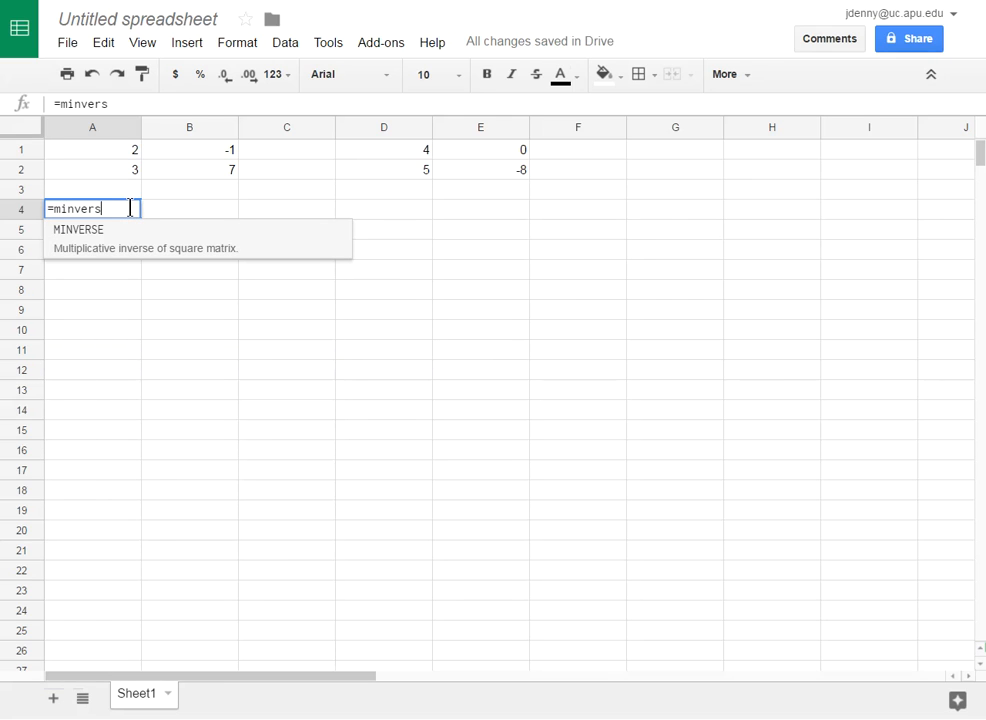
{"action": "type", "text": "e("}
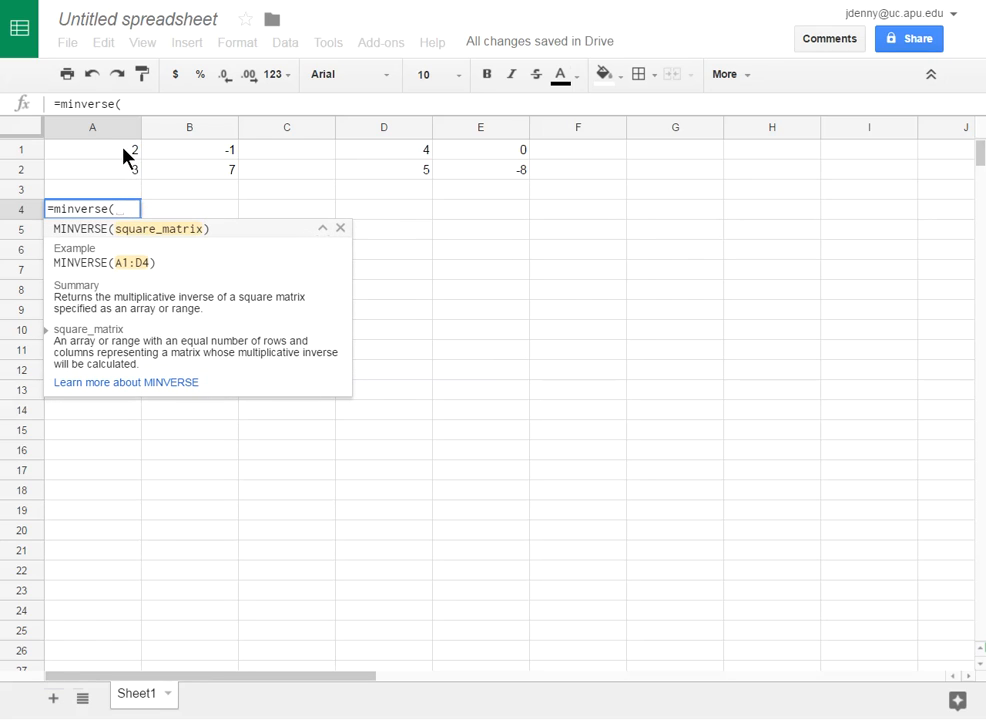
{"action": "left_click_drag", "start_coordinate": [124, 157], "coordinate": [215, 178]}
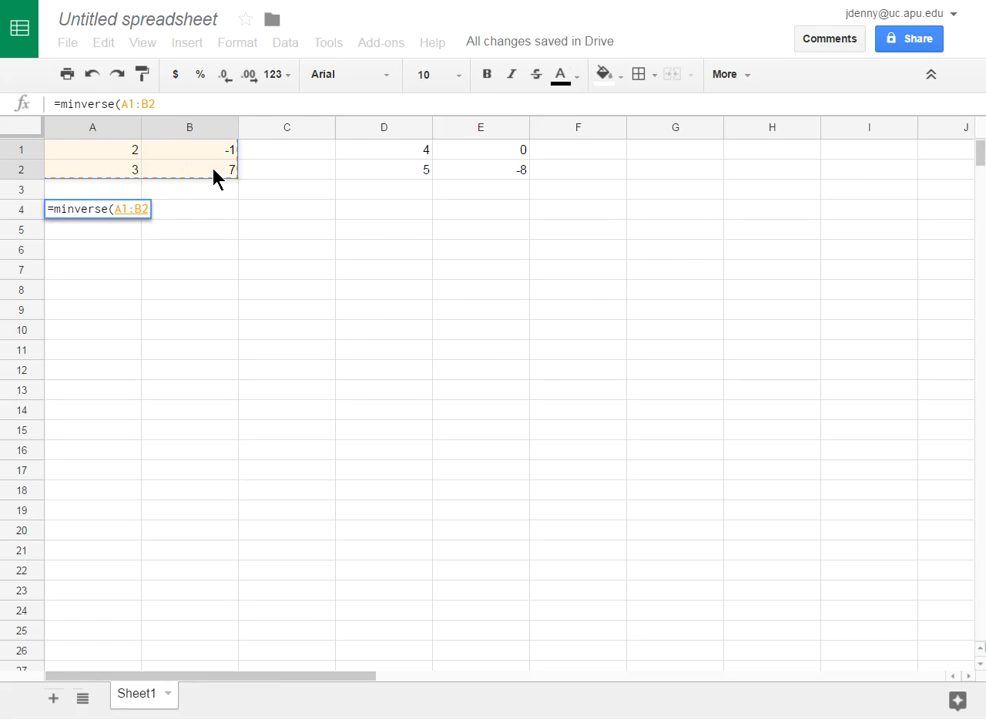
{"action": "type", "text": ")"}
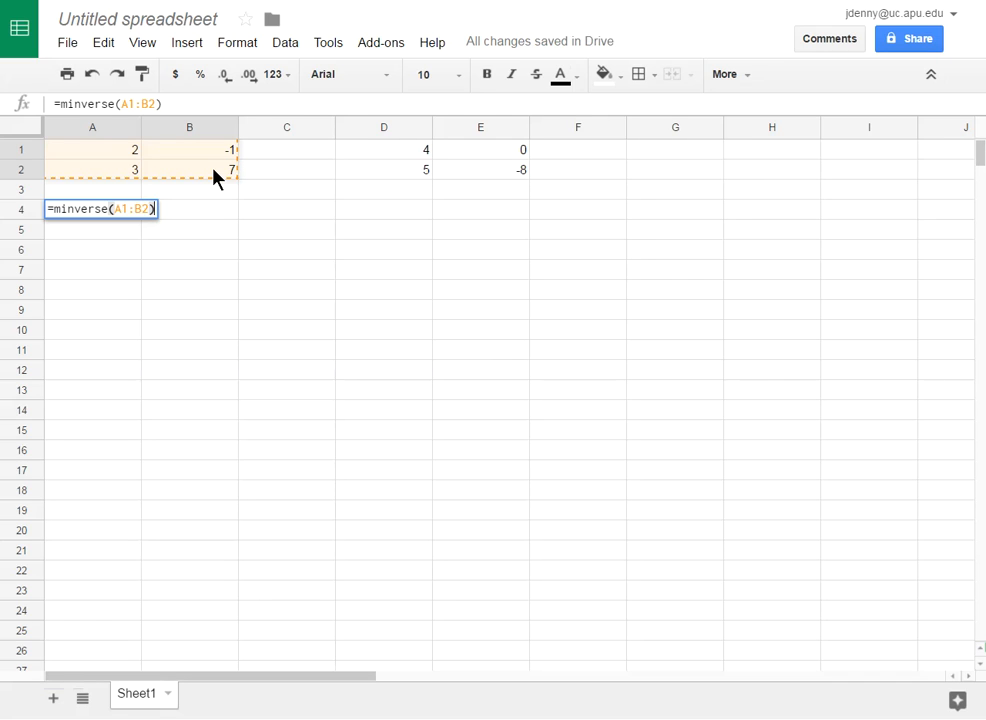
{"action": "key", "text": "Return"}
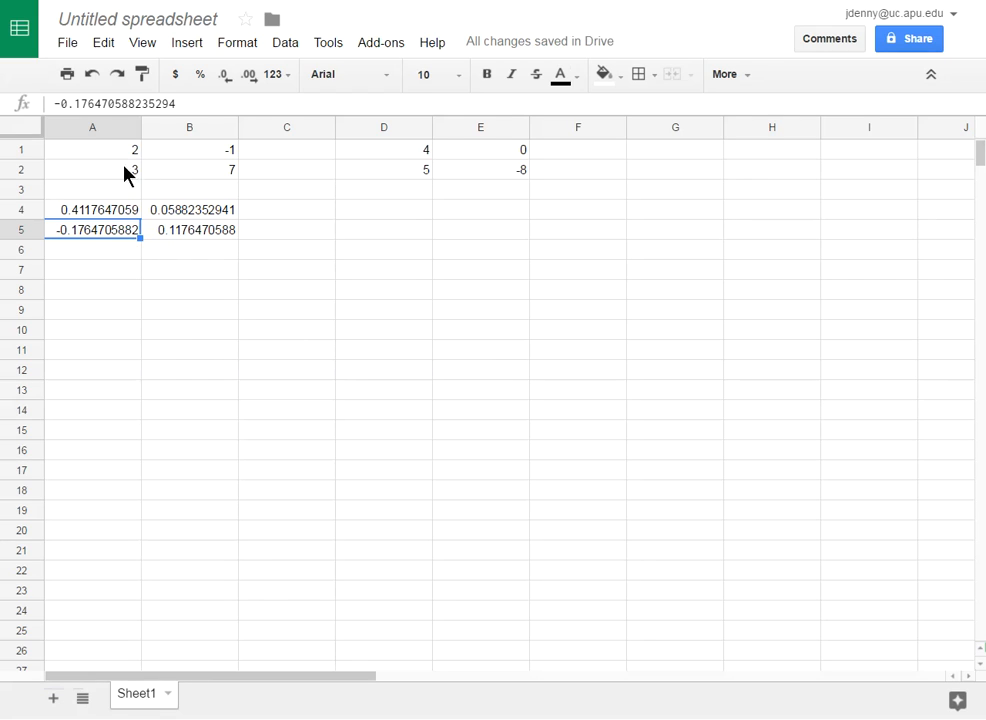
Enter =mdeterm(A1:B2) in A7 to compute the determinant of the first matrix
{"action": "left_click", "coordinate": [92, 270]}
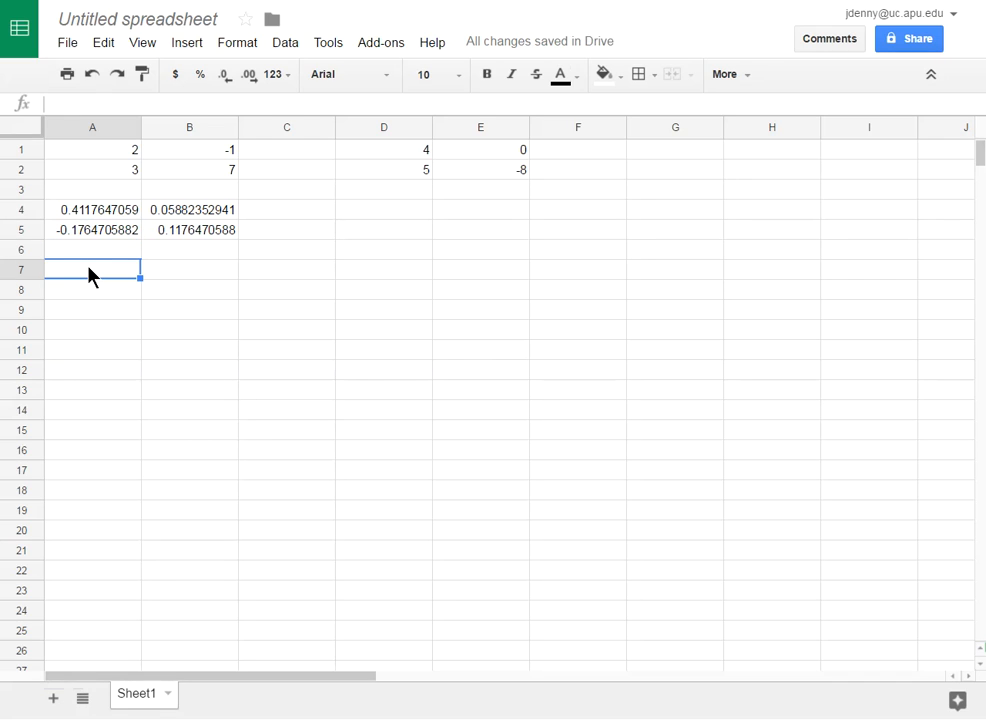
{"action": "type", "text": "="}
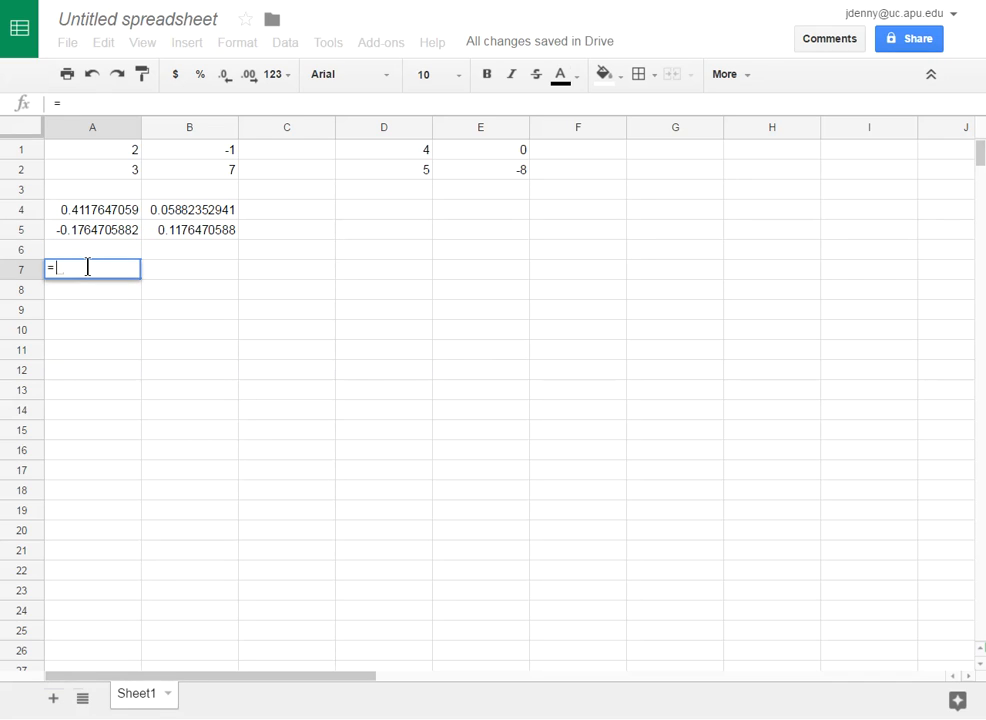
{"action": "type", "text": "mde"}
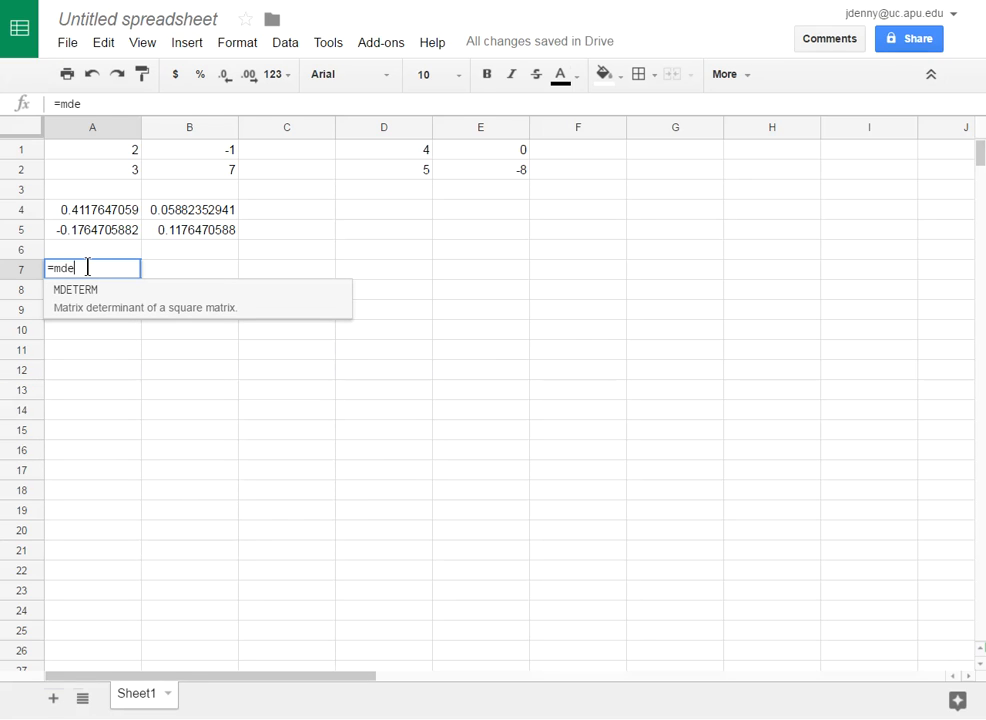
{"action": "type", "text": "term("}
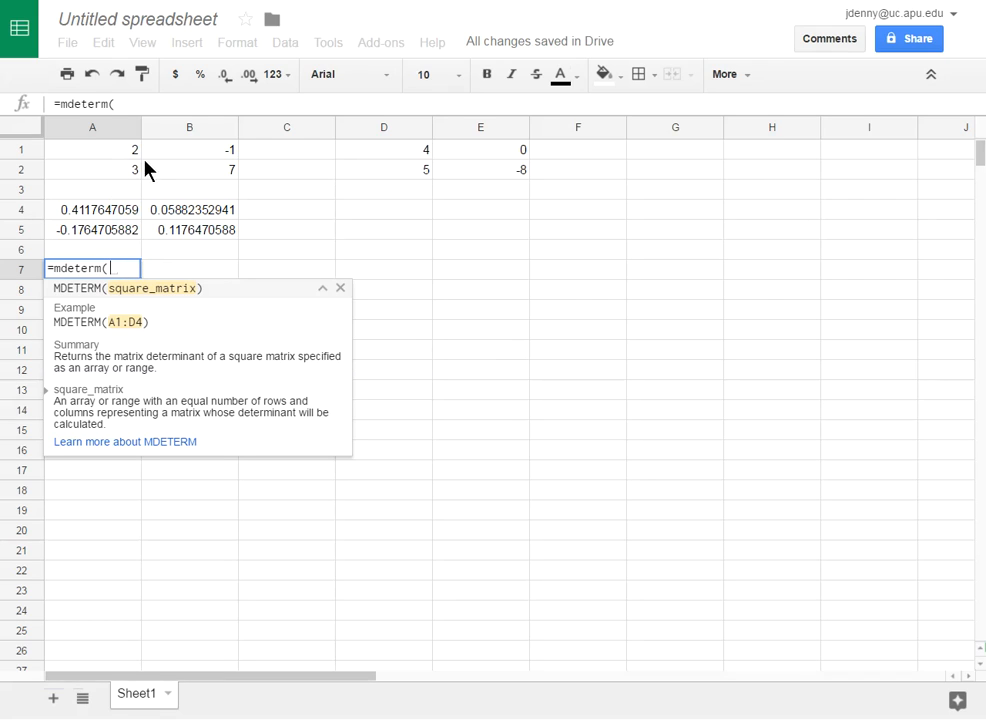
{"action": "left_click_drag", "start_coordinate": [136, 153], "coordinate": [154, 172]}
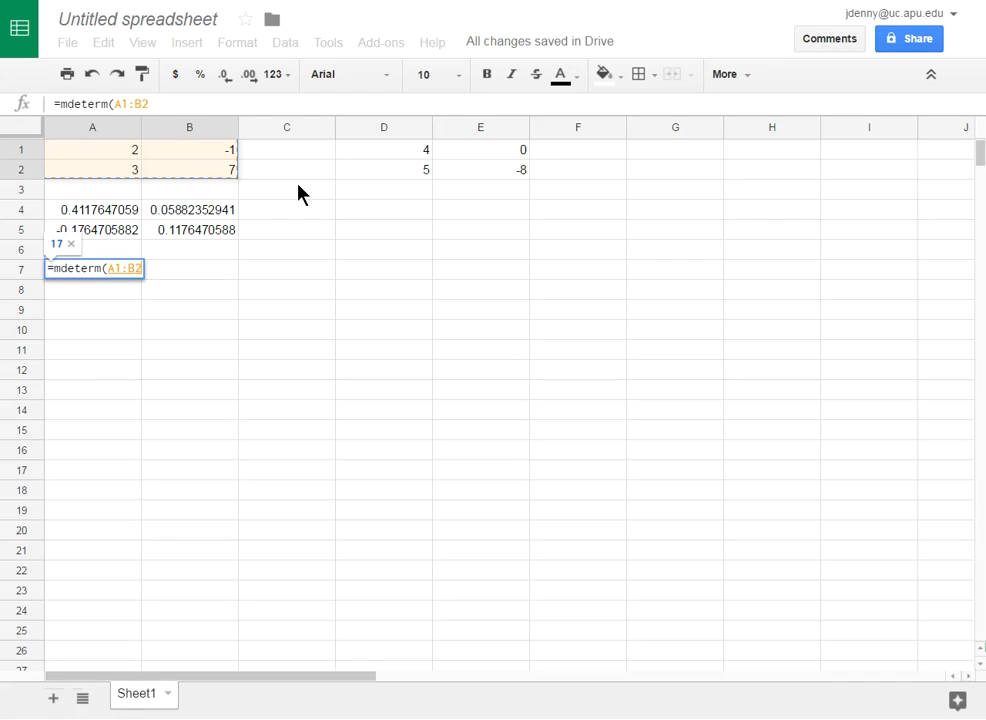
{"action": "type", "text": ")"}
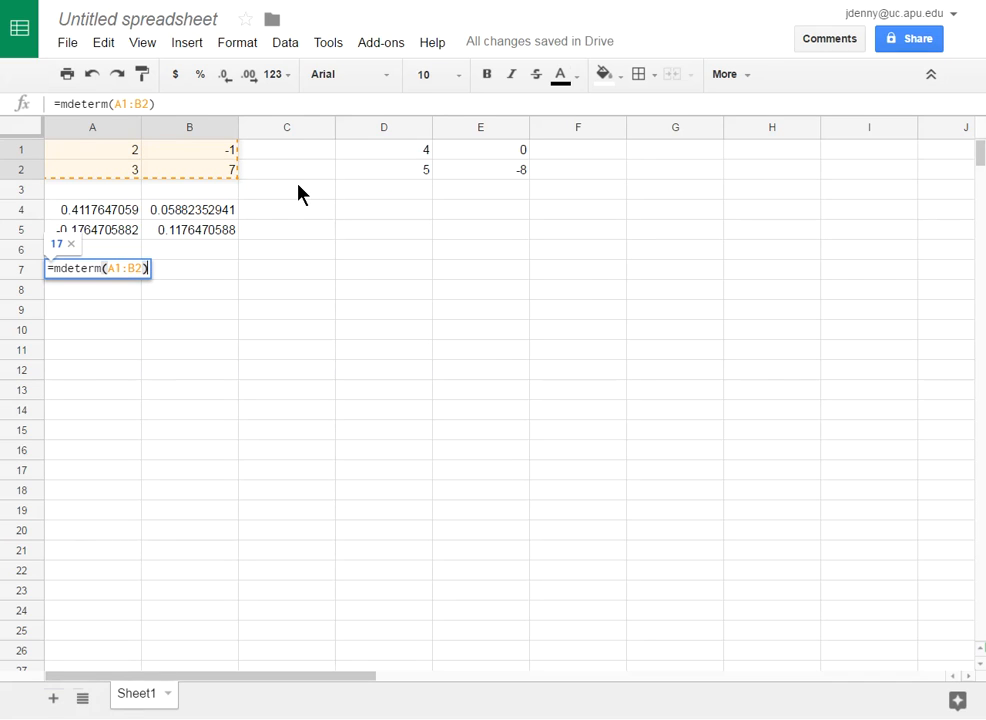
{"action": "key", "text": "Return"}
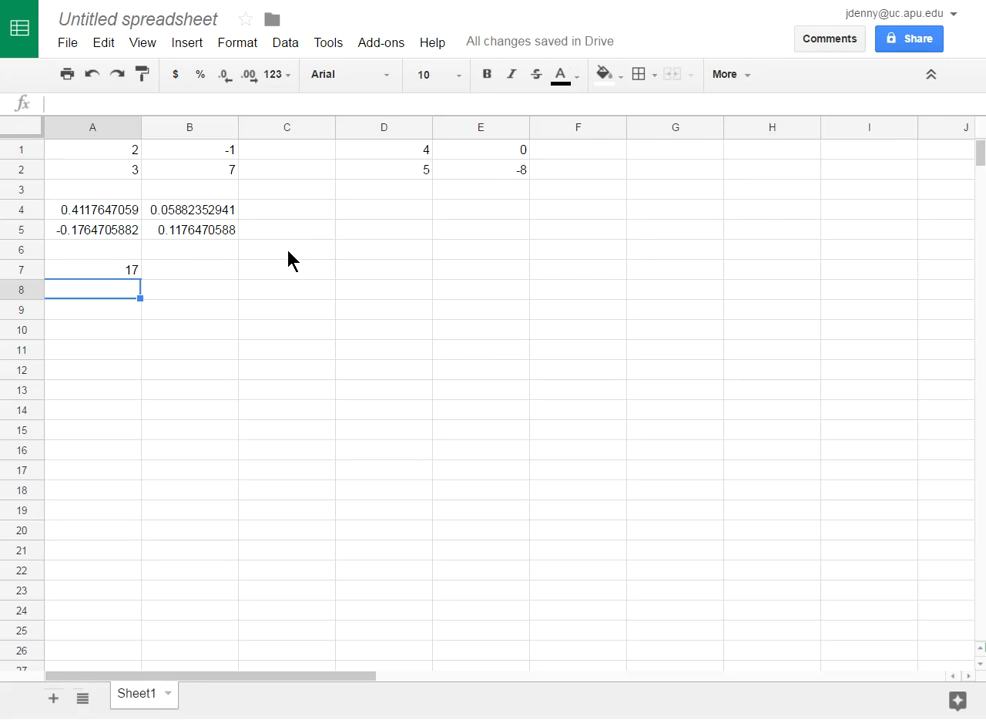
Enter 12, 55 and 3 in A10:A12 and 2 in both B10 and B11 to begin a 3x3 matrix
{"action": "left_click", "coordinate": [108, 332]}
{"action": "type", "text": "12"}
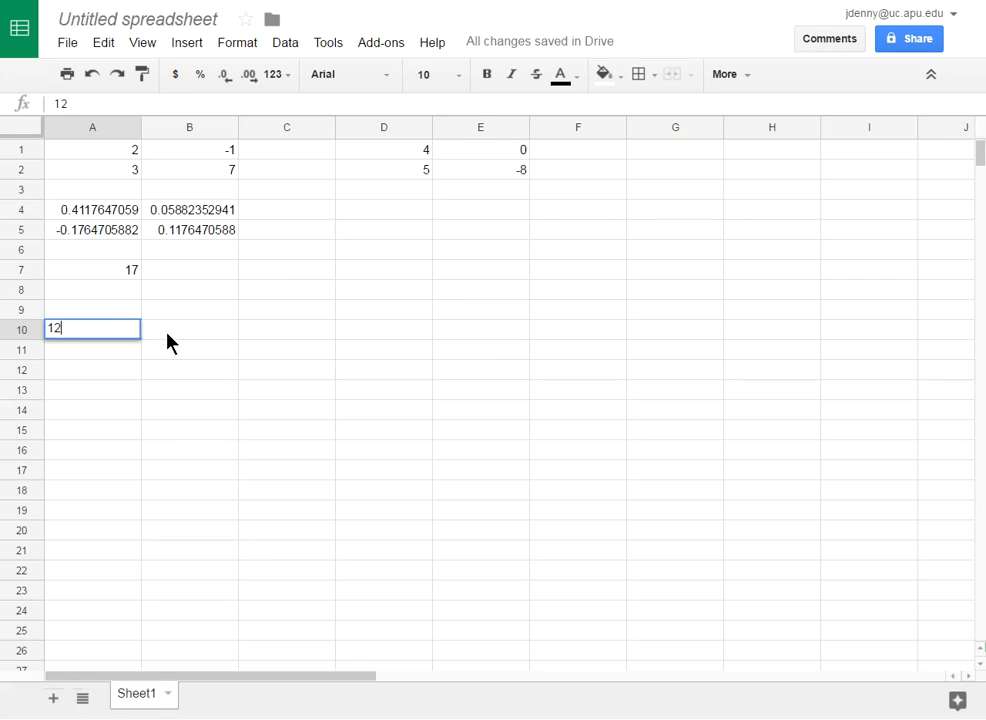
{"action": "key", "text": "Tab"}
{"action": "type", "text": "2"}
{"action": "left_click", "coordinate": [184, 355]}
{"action": "type", "text": "2"}
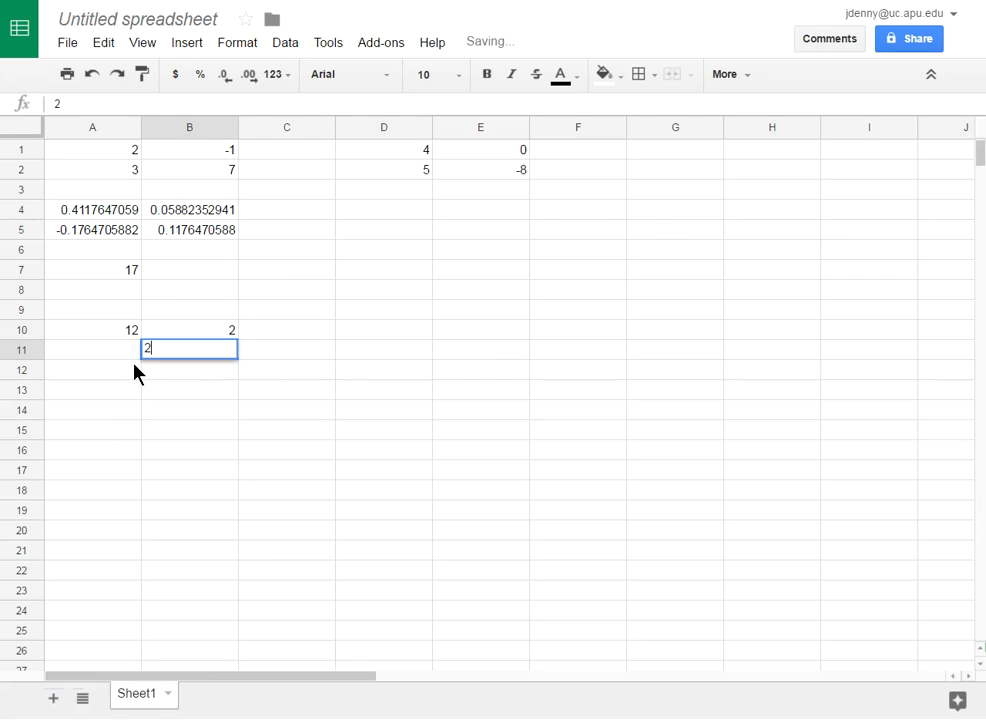
{"action": "left_click", "coordinate": [134, 367]}
{"action": "type", "text": "3"}
{"action": "left_click", "coordinate": [121, 350]}
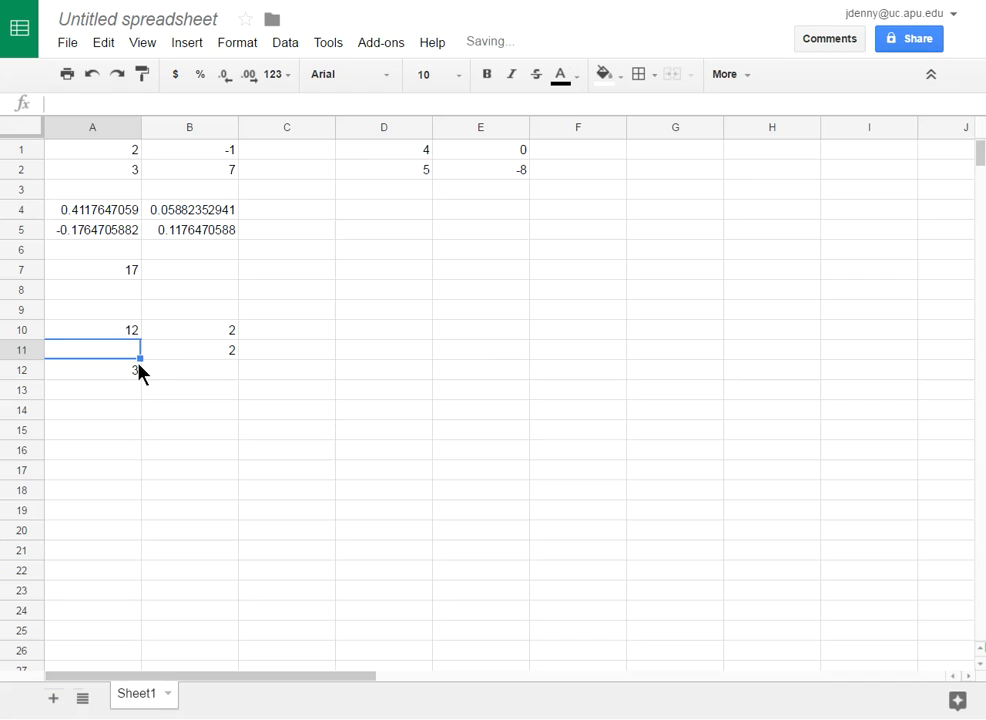
{"action": "type", "text": "55"}
Complete the 3x3 matrix with 7, 8 and 11 in C10:C12 and 0 in B12
{"action": "left_click", "coordinate": [258, 330]}
{"action": "type", "text": "7"}
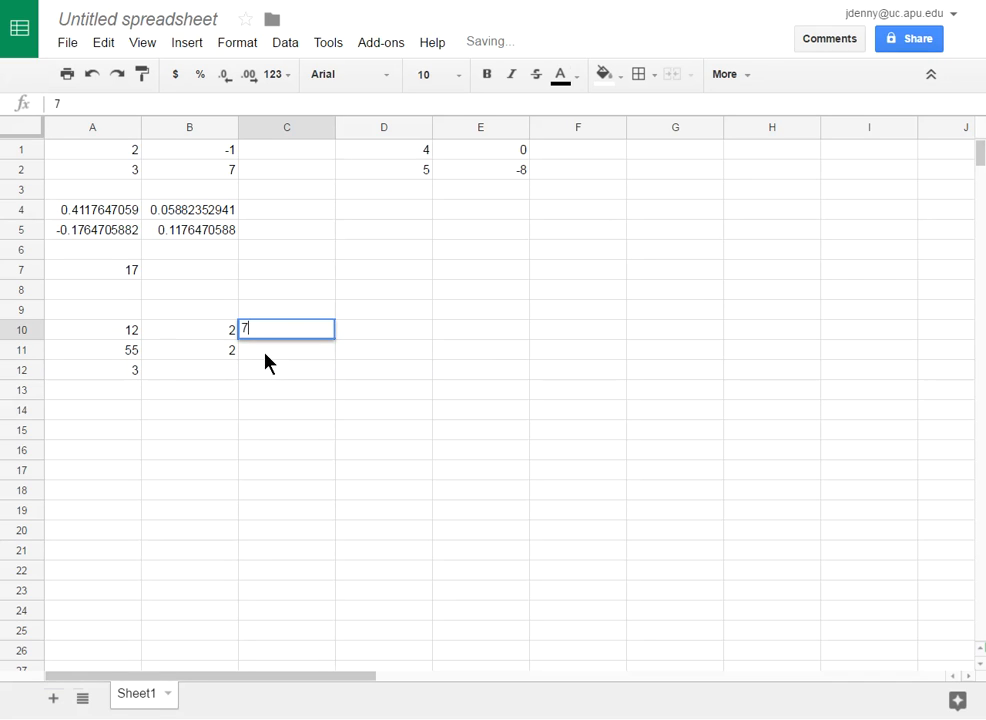
{"action": "key", "text": "Return"}
{"action": "type", "text": "8"}
{"action": "key", "text": "Return"}
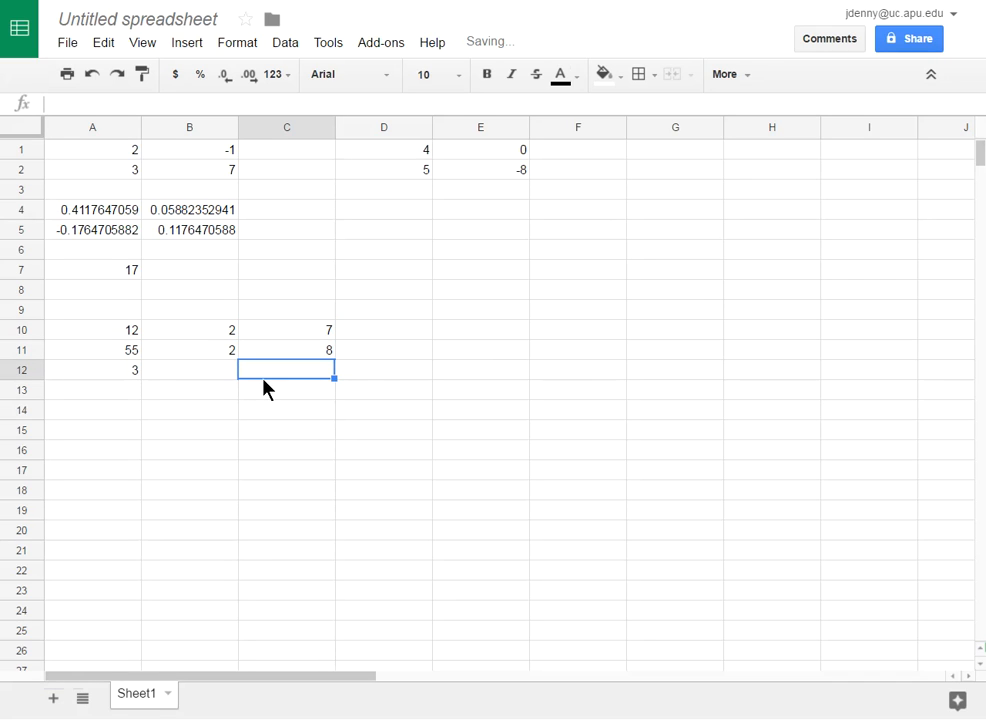
{"action": "type", "text": "11"}
{"action": "left_click", "coordinate": [222, 371]}
{"action": "type", "text": "0"}
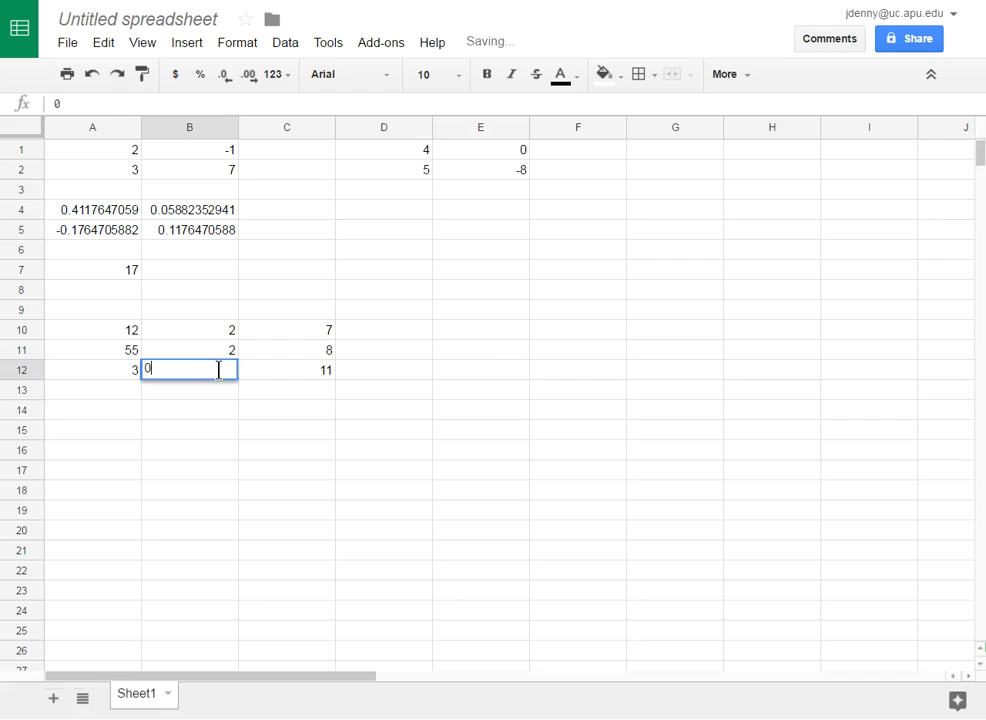
{"action": "left_click", "coordinate": [278, 394]}
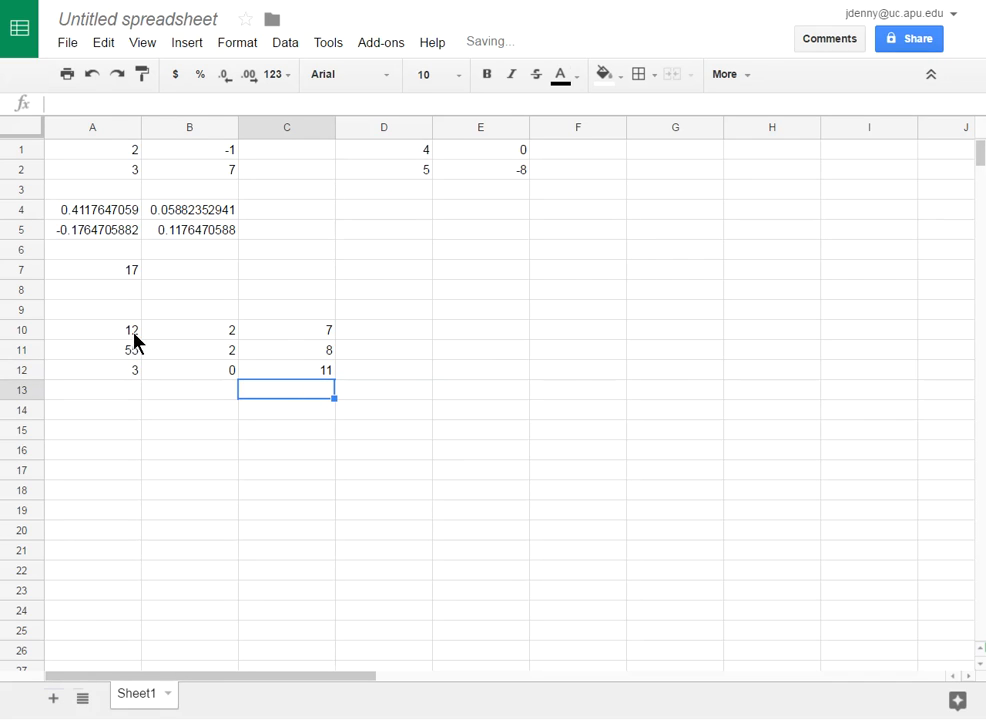
Enter =mdeterm(A10:C12) in A14 to compute the determinant of the 3x3 matrix
{"action": "left_click", "coordinate": [127, 420]}
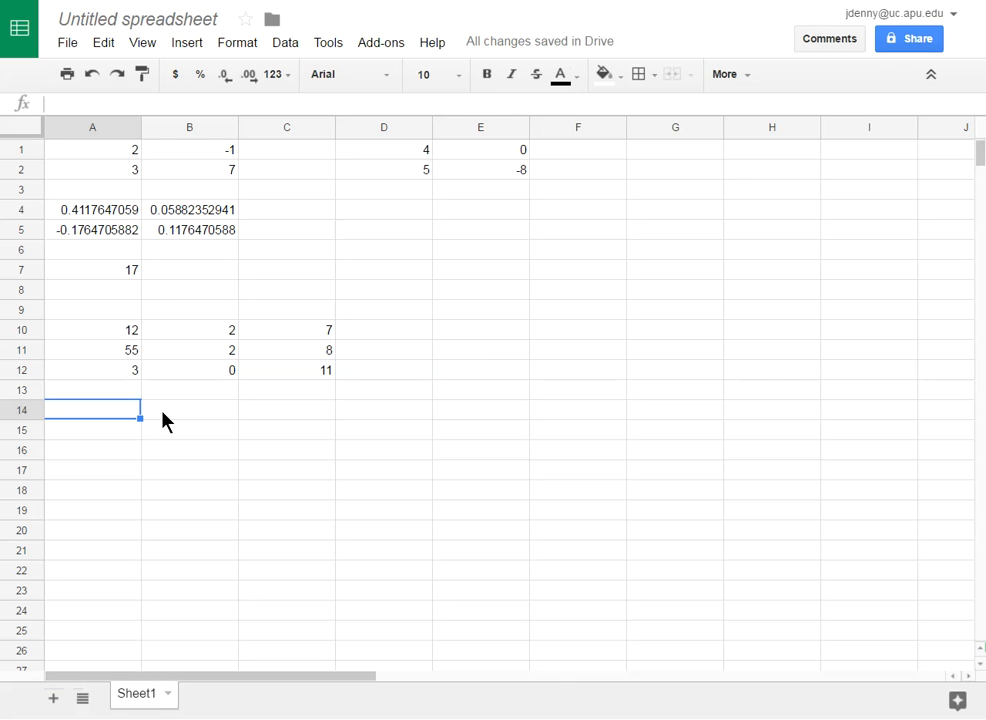
{"action": "type", "text": "="}
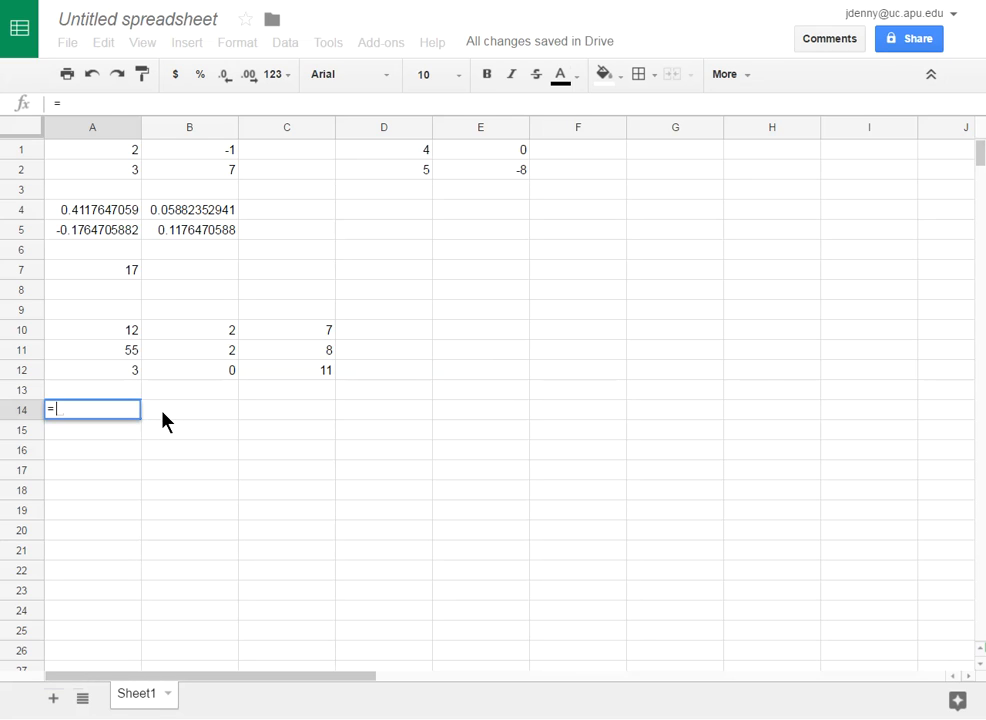
{"action": "type", "text": "mdeterm("}
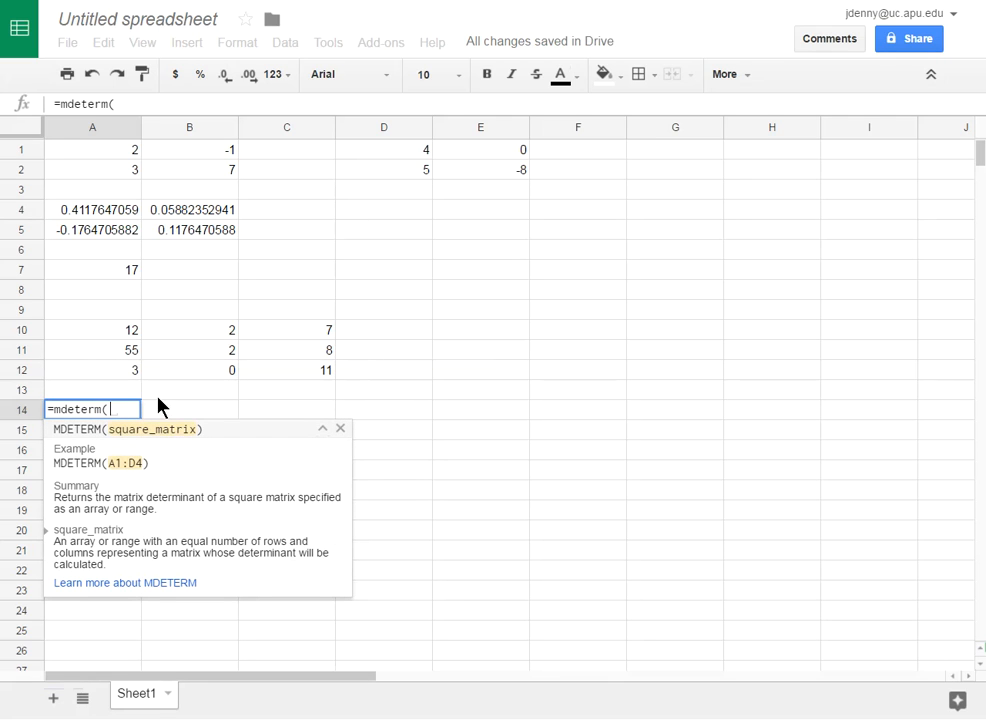
{"action": "left_click_drag", "start_coordinate": [134, 338], "coordinate": [261, 370]}
{"action": "type", "text": ")"}
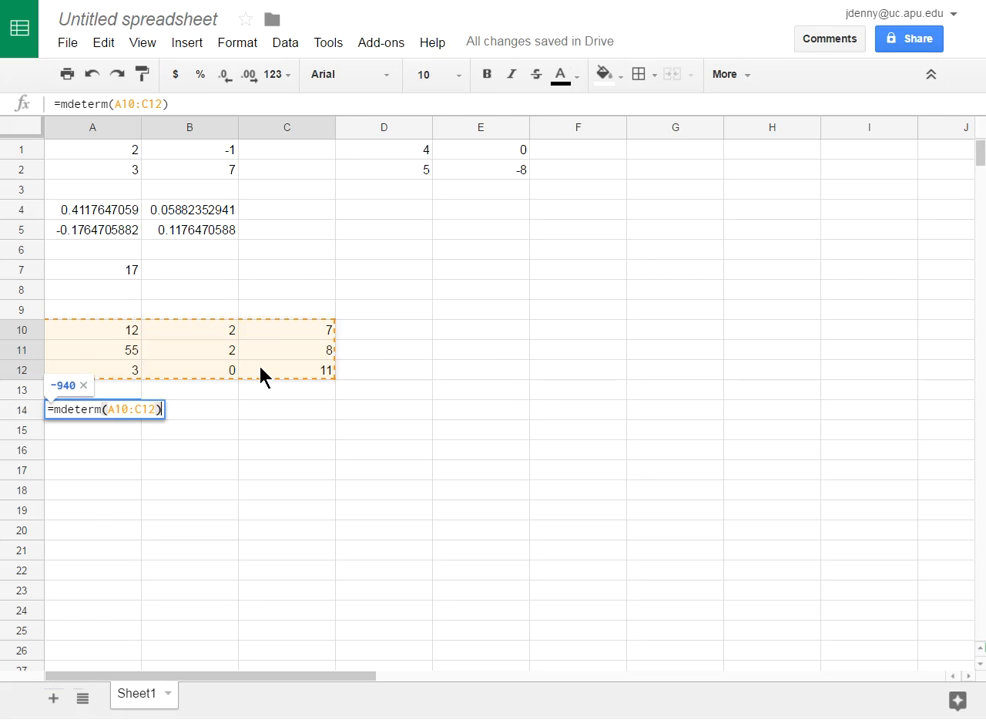
{"action": "key", "text": "Return"}
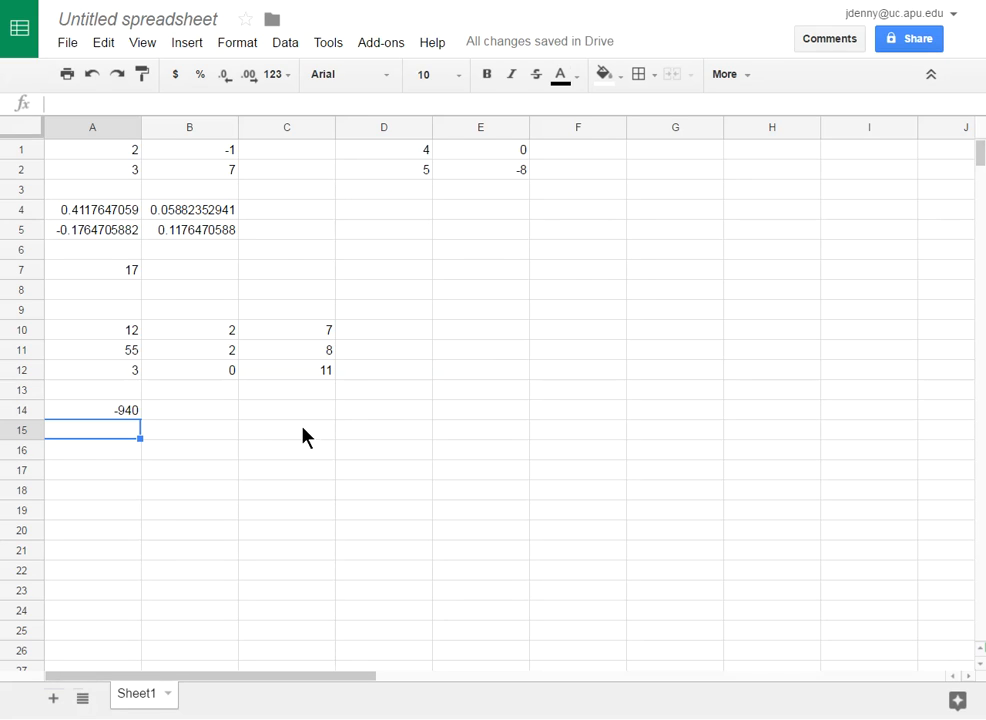
Enter the matrix equation Ax=B as text in E7
{"action": "left_click", "coordinate": [481, 270]}
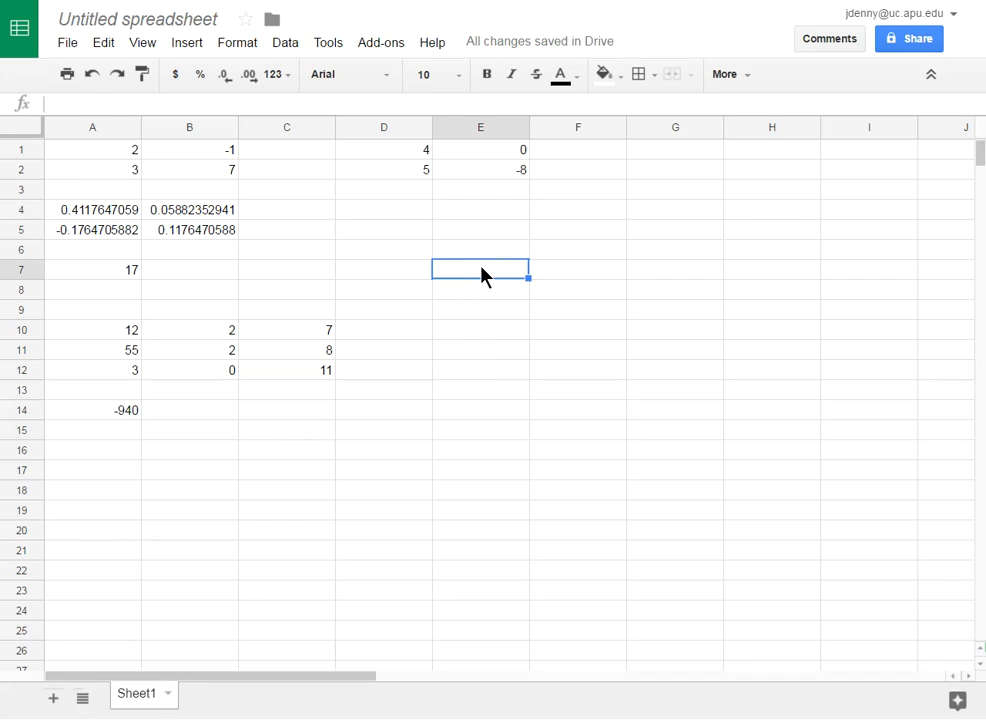
{"action": "type", "text": "Ax=B"}
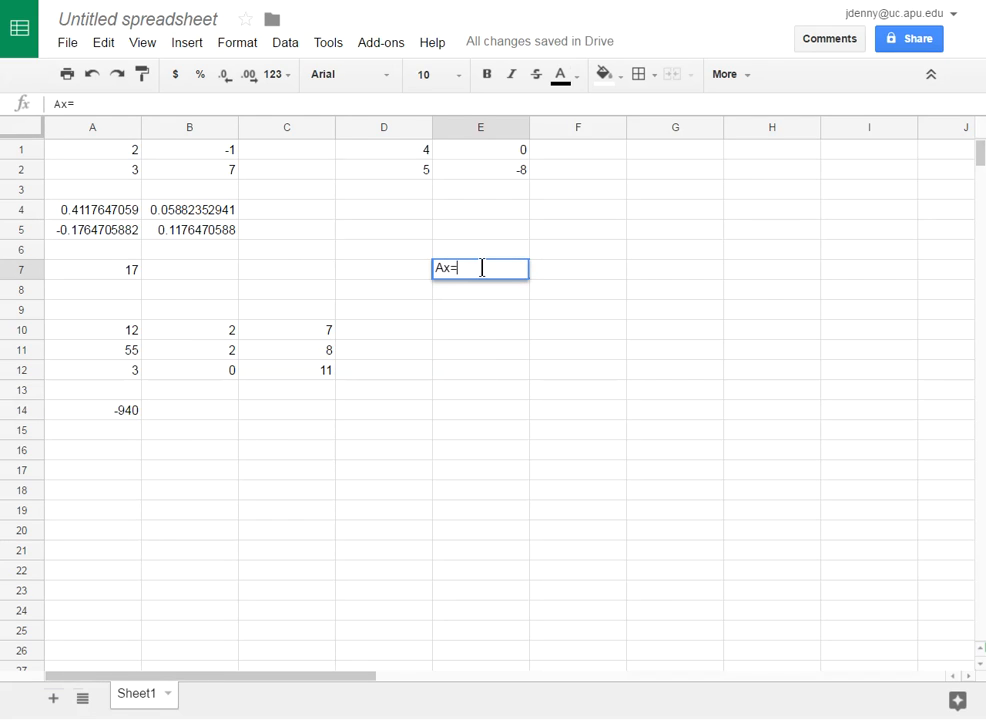
{"action": "left_click", "coordinate": [485, 315]}
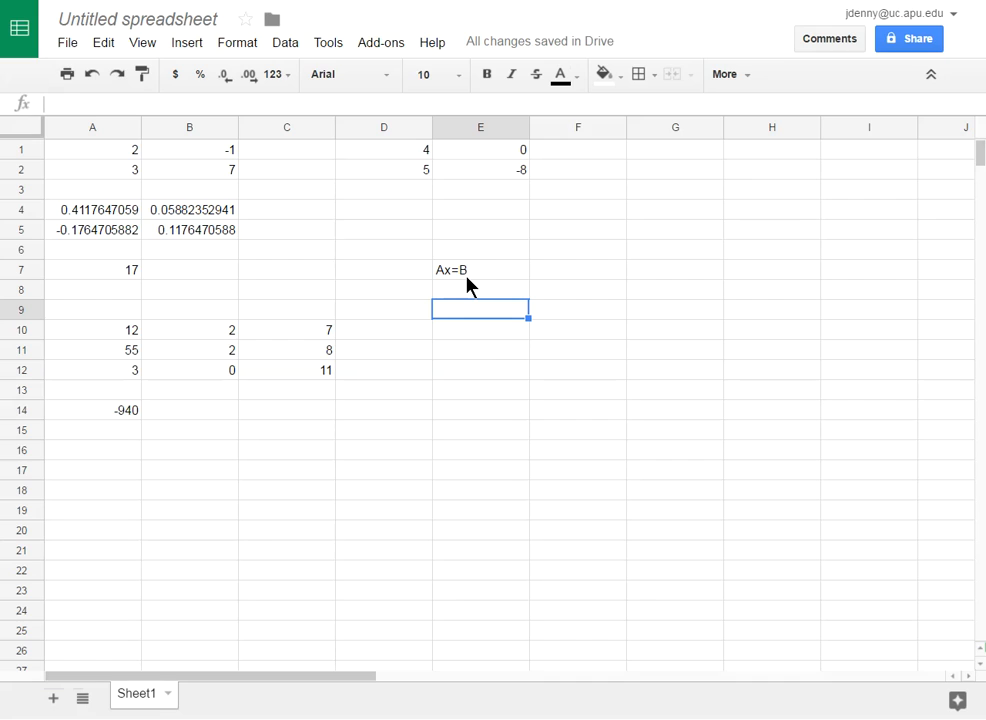
{"action": "left_click", "coordinate": [560, 275]}
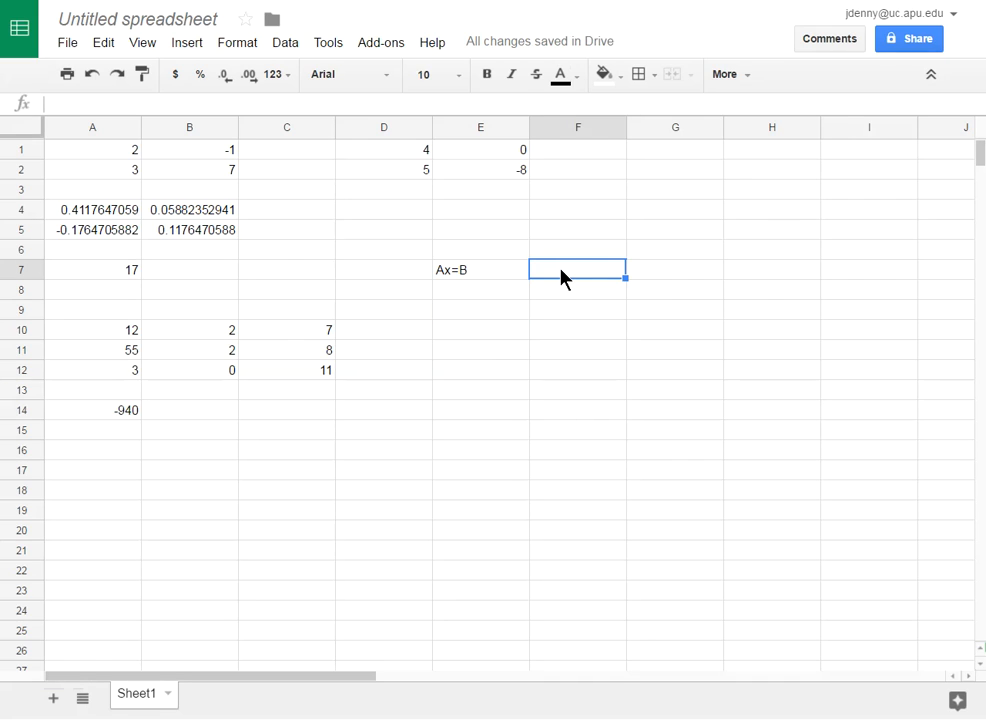
{"action": "type", "text": "x = B/"}
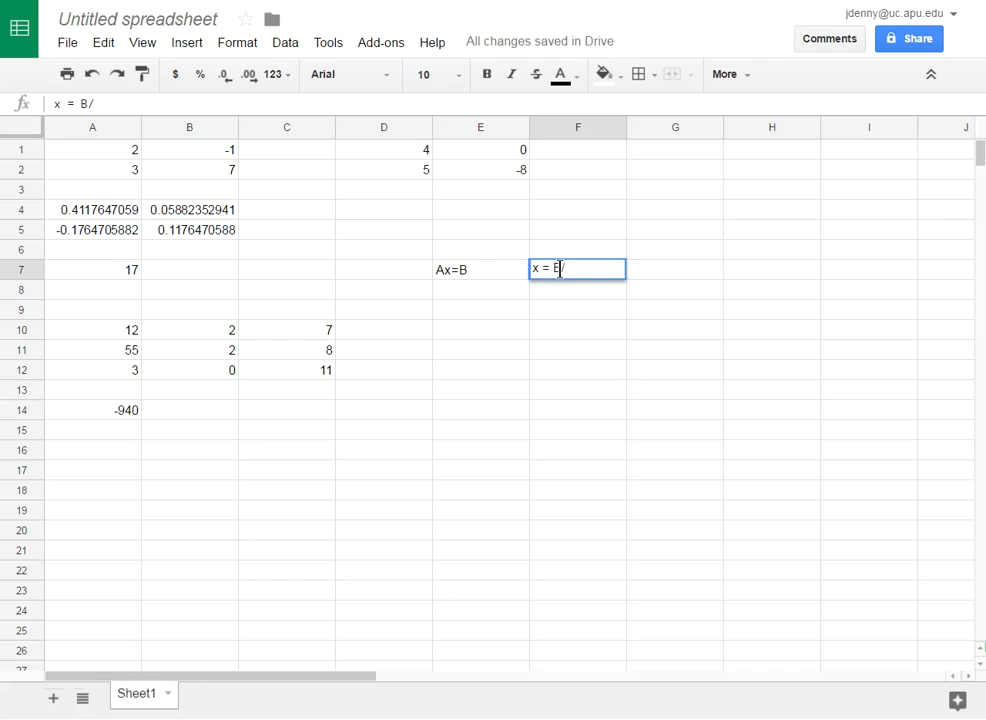
{"action": "type", "text": "A"}
{"action": "key", "text": "BackSpace"}
{"action": "key", "text": "BackSpace"}
{"action": "key", "text": "BackSpace"}
{"action": "key", "text": "BackSpace"}
{"action": "key", "text": "BackSpace"}
{"action": "key", "text": "BackSpace"}
{"action": "left_click", "coordinate": [556, 309]}
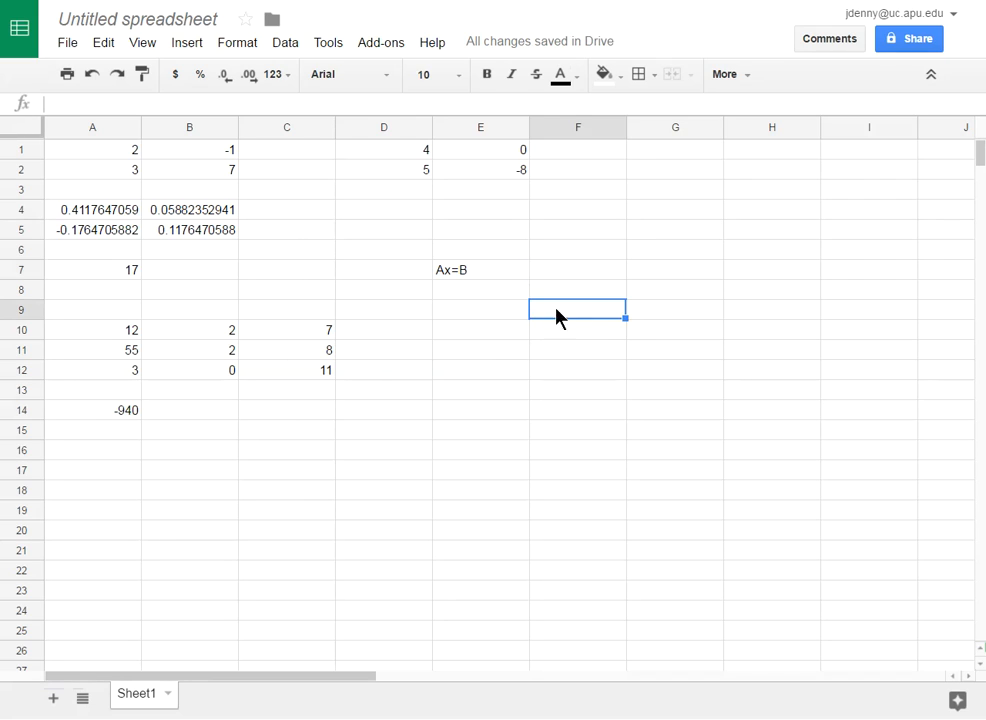
Enter A'Ax=A'B in E8, multiplying both sides of the matrix equation by the inverse
{"action": "left_click", "coordinate": [441, 286]}
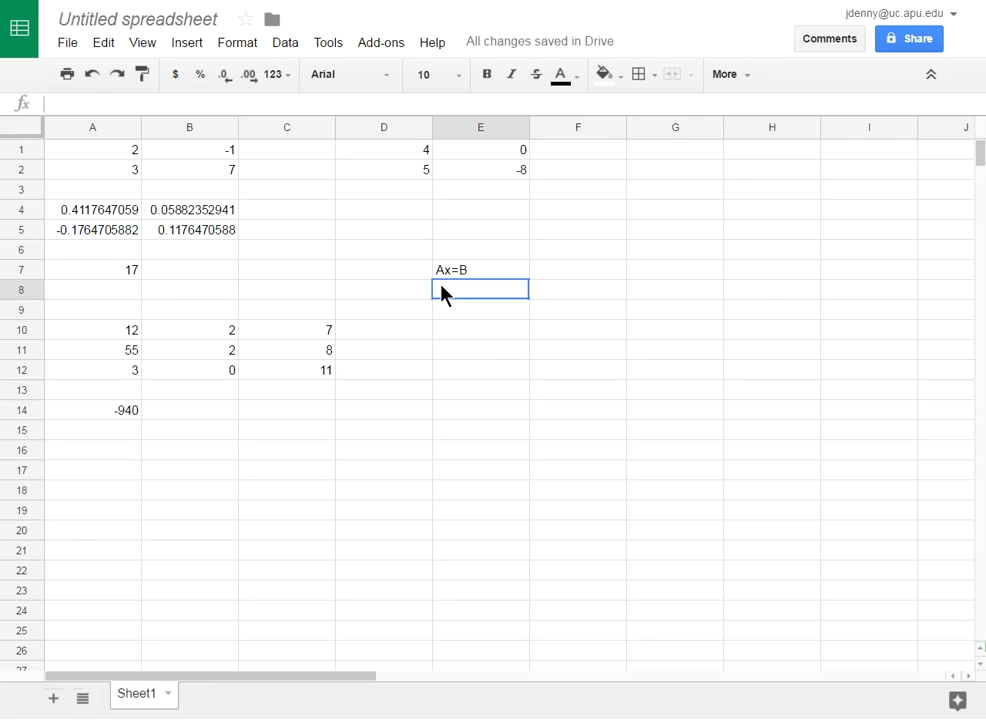
{"action": "type", "text": "A'"}
{"action": "key", "text": "BackSpace"}
{"action": "type", "text": "'Ax=A'B"}
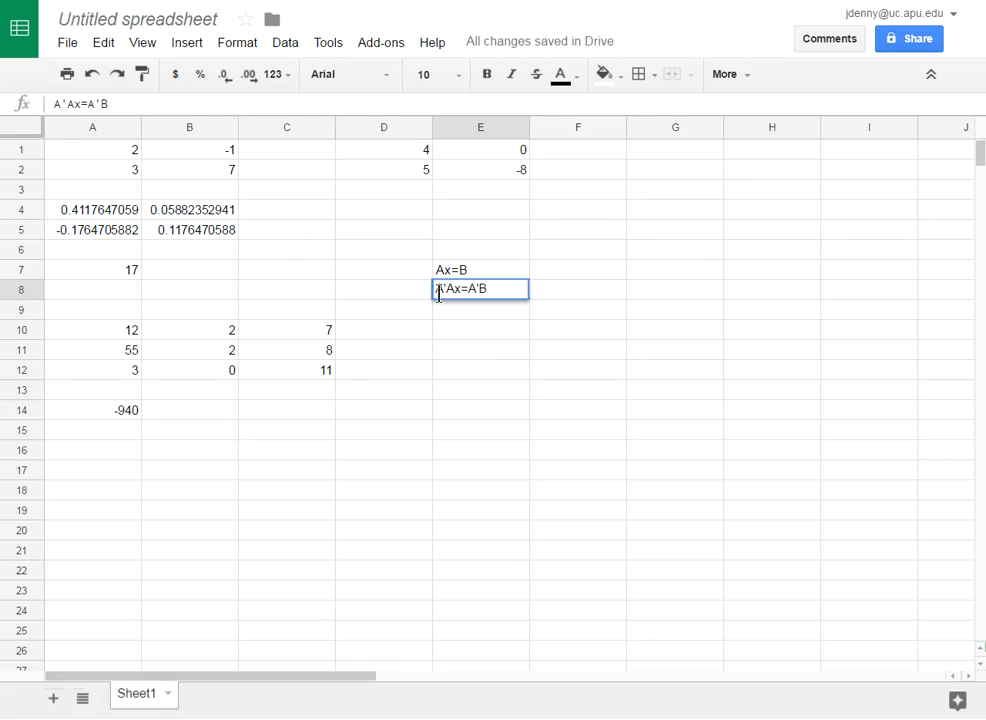
Enter the reciprocal example 7*1/7 in E10 and delete it again
{"action": "left_click", "coordinate": [473, 329]}
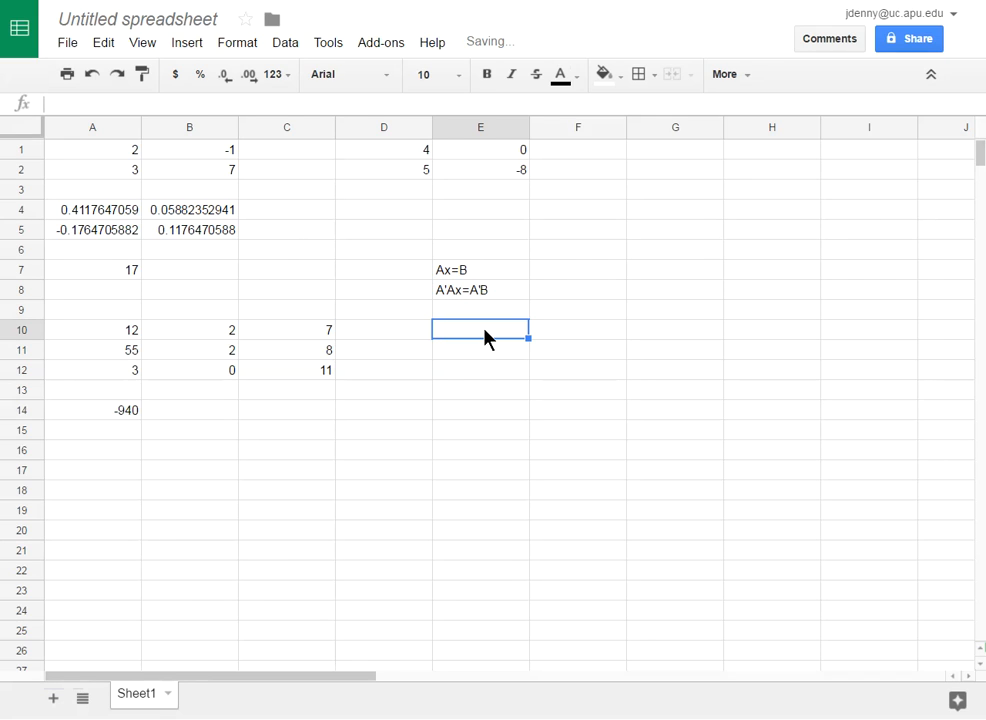
{"action": "type", "text": "7"}
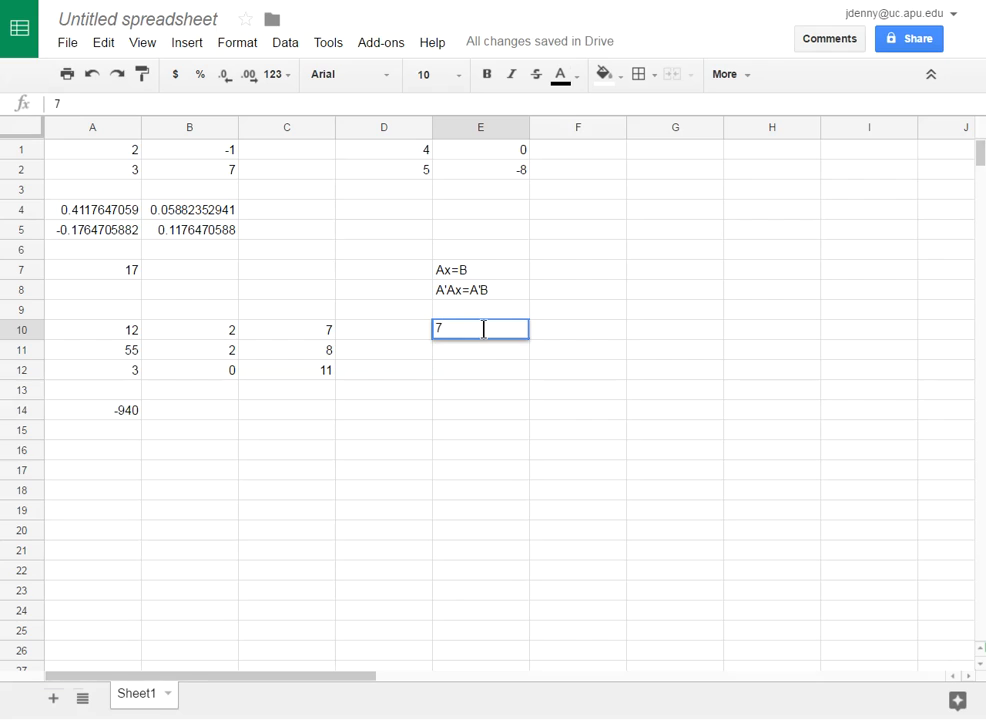
{"action": "type", "text": "*1/7"}
{"action": "type", "text": "=1"}
{"action": "key", "text": "BackSpace"}
{"action": "key", "text": "BackSpace"}
{"action": "key", "text": "Return"}
{"action": "left_click", "coordinate": [482, 337]}
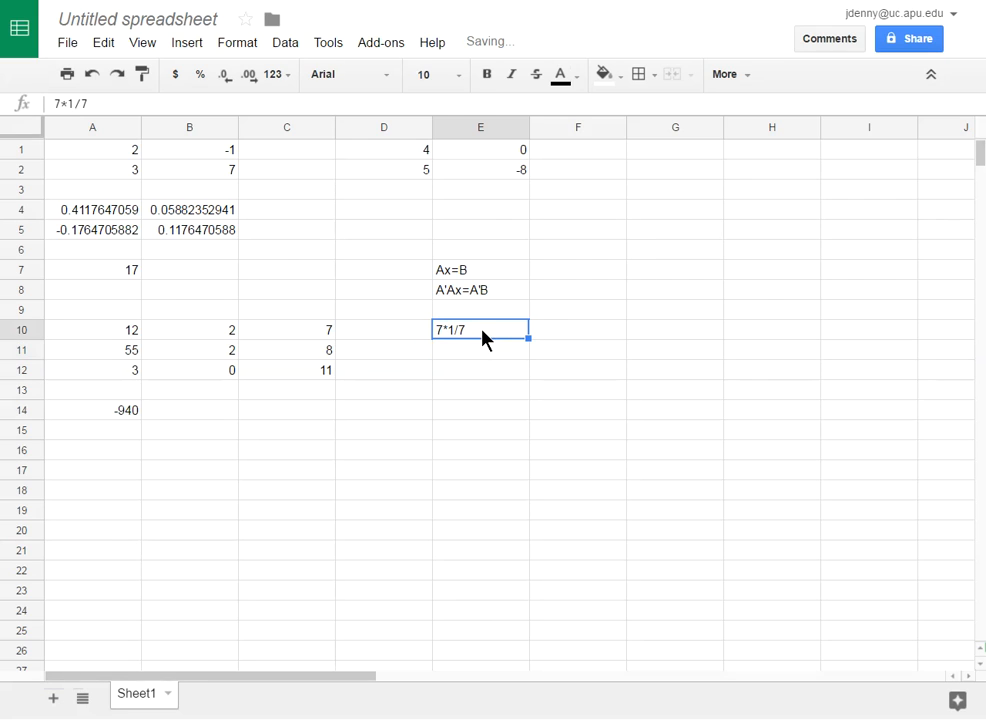
{"action": "key", "text": "Delete"}
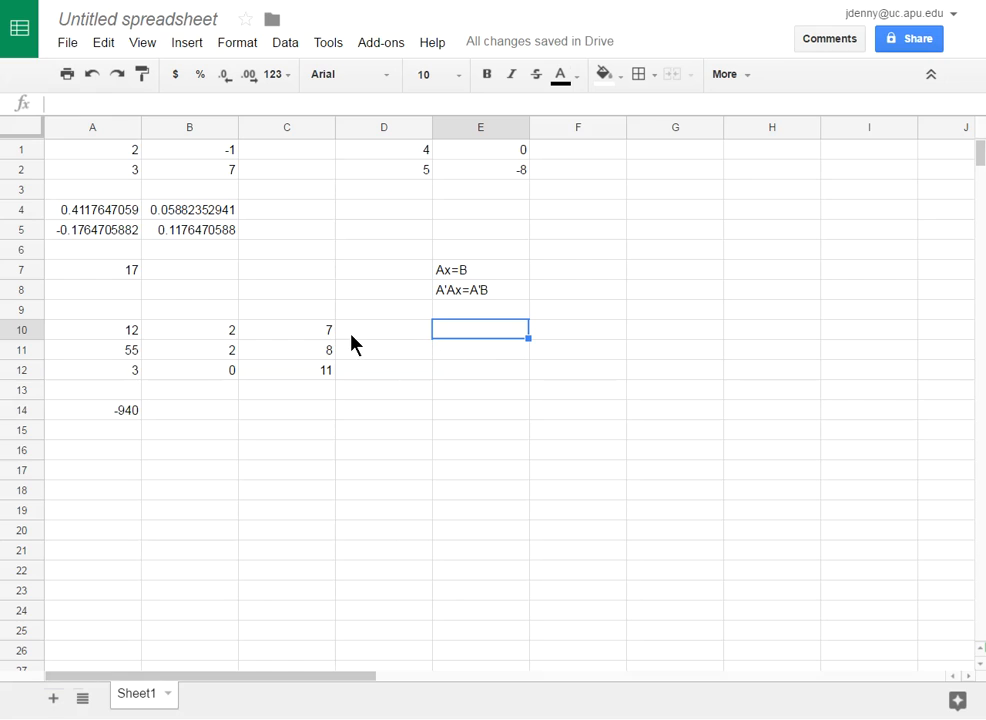
Clear the inverse, both determinants and the 3x3 matrix from A4:C14
{"action": "left_click", "coordinate": [118, 196]}
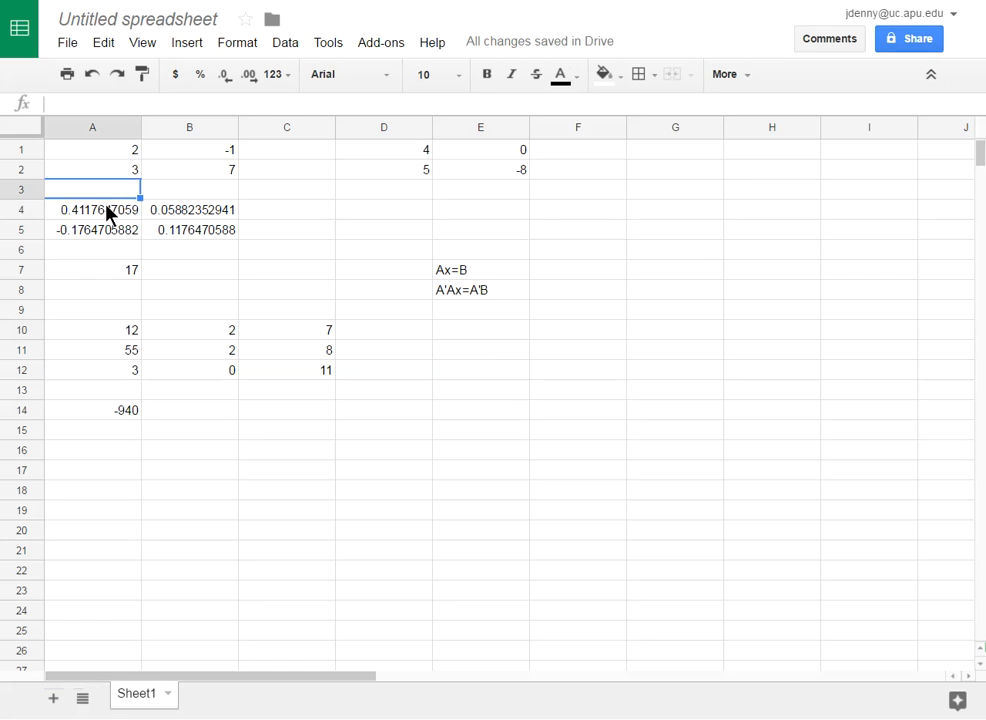
{"action": "left_click", "coordinate": [110, 212]}
{"action": "left_click_drag", "start_coordinate": [150, 229], "coordinate": [268, 414]}
{"action": "key", "text": "Delete"}
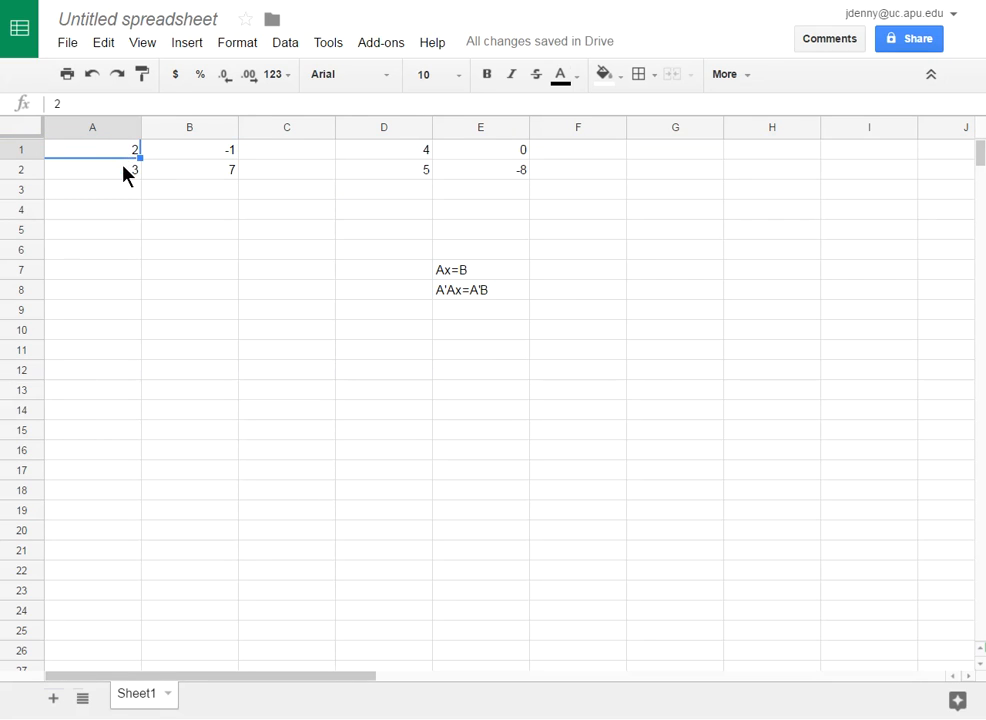
Change the second row of the first matrix to 7 in A2 and -3 in B2
{"action": "left_click", "coordinate": [124, 168]}
{"action": "type", "text": "7"}
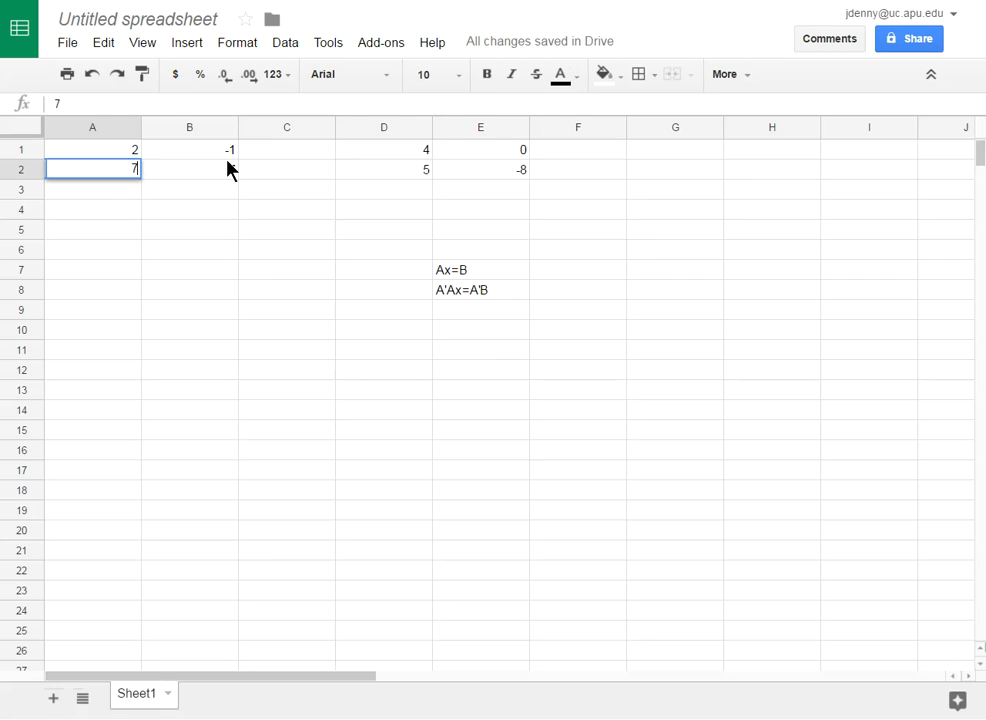
{"action": "left_click", "coordinate": [222, 176]}
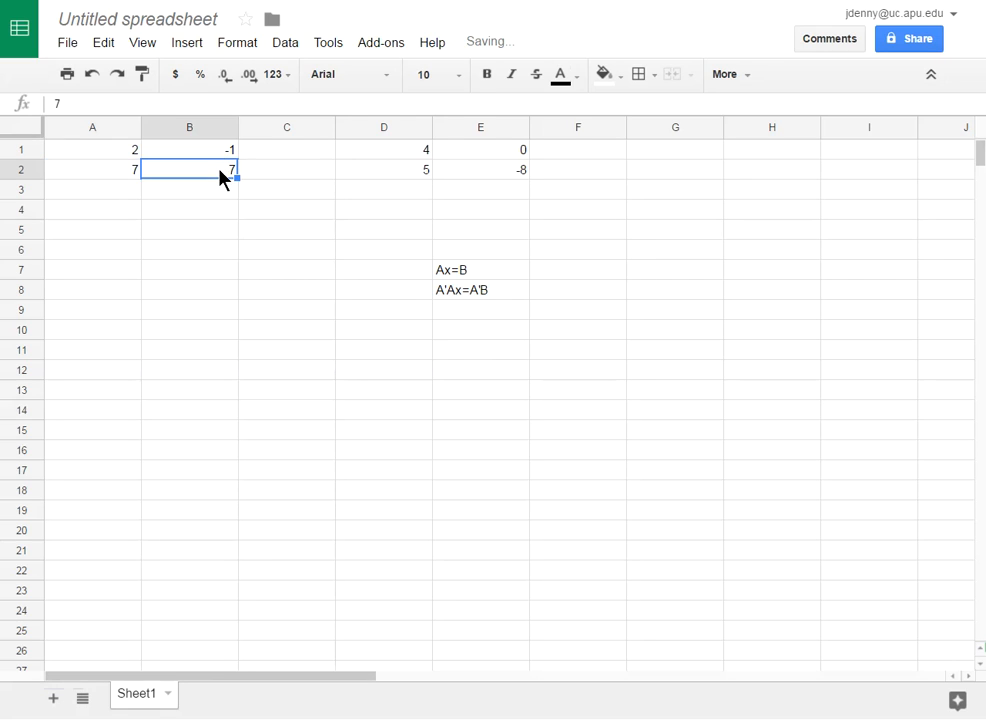
{"action": "type", "text": "-3"}
{"action": "left_click", "coordinate": [280, 193]}
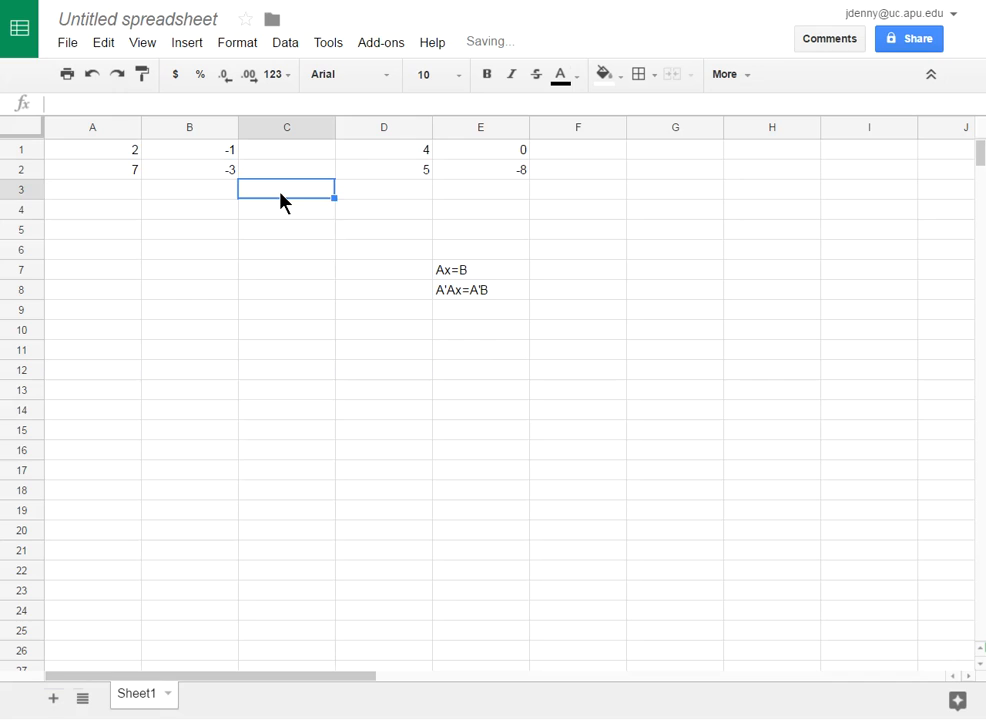
Replace the second matrix with the column -7 and -25 in D1:D2, clearing E1:E2, and select A4
{"action": "left_click", "coordinate": [401, 151]}
{"action": "type", "text": "-7"}
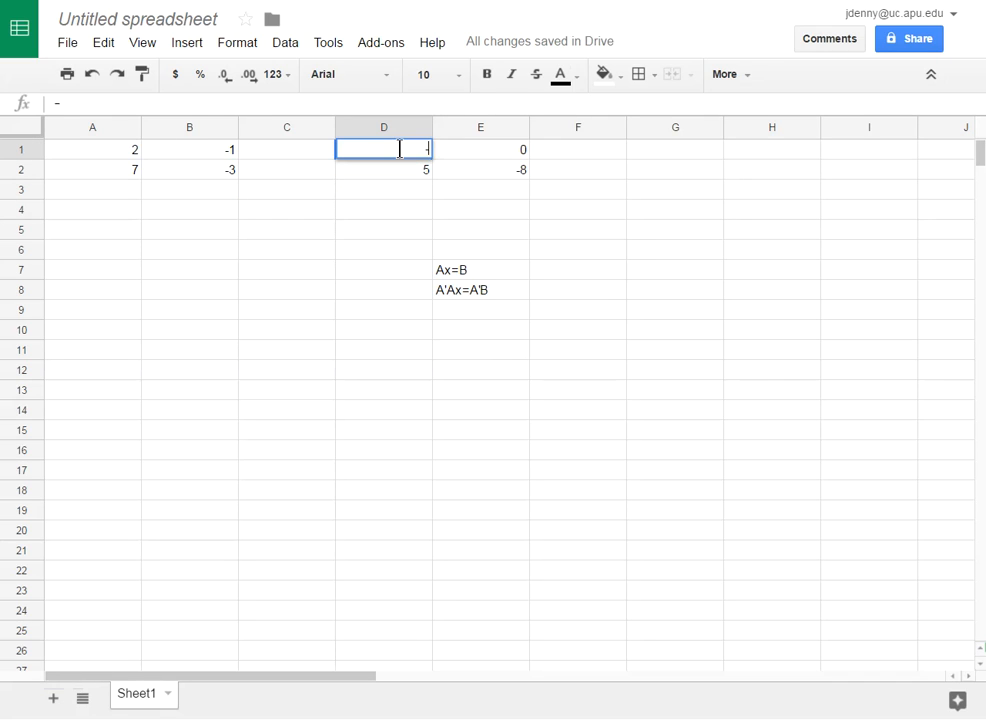
{"action": "left_click", "coordinate": [408, 172]}
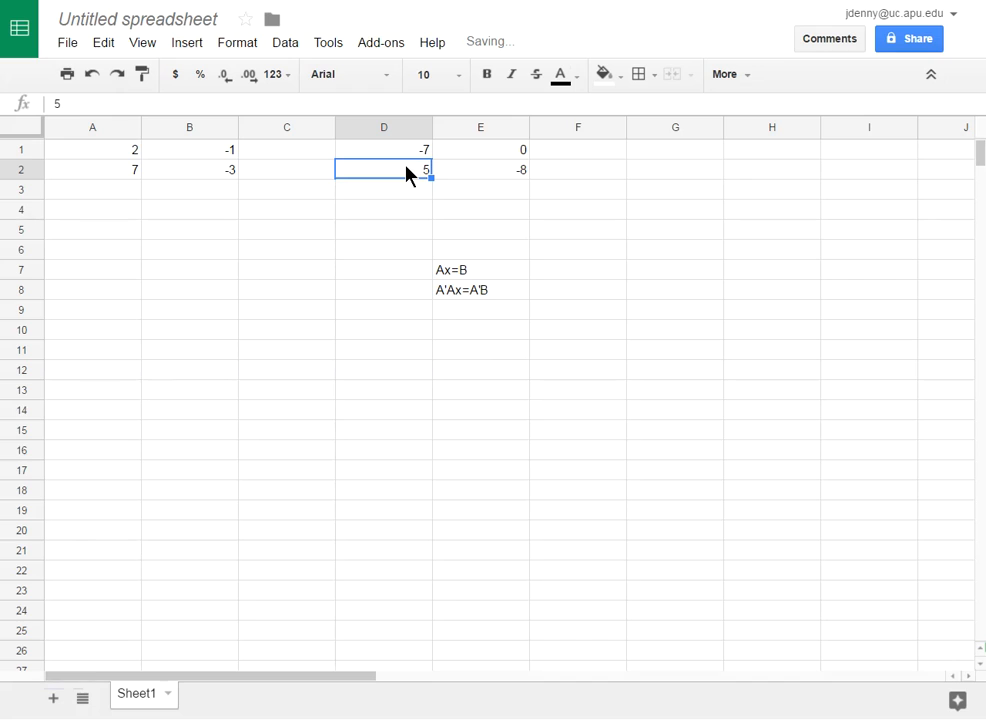
{"action": "type", "text": "-25"}
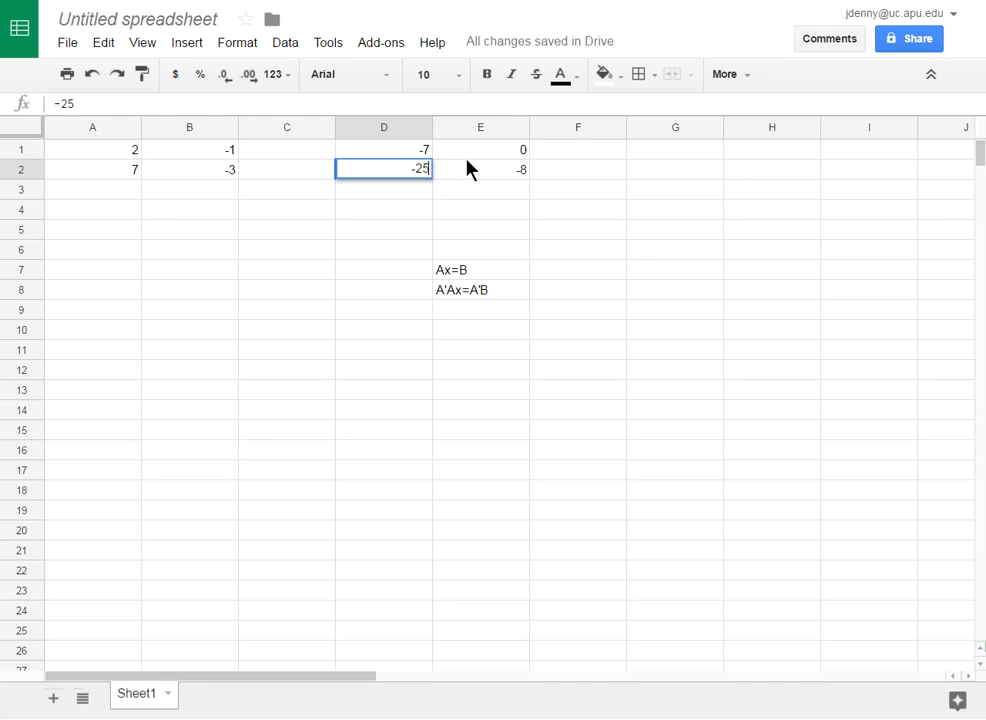
{"action": "left_click_drag", "start_coordinate": [469, 153], "coordinate": [475, 172]}
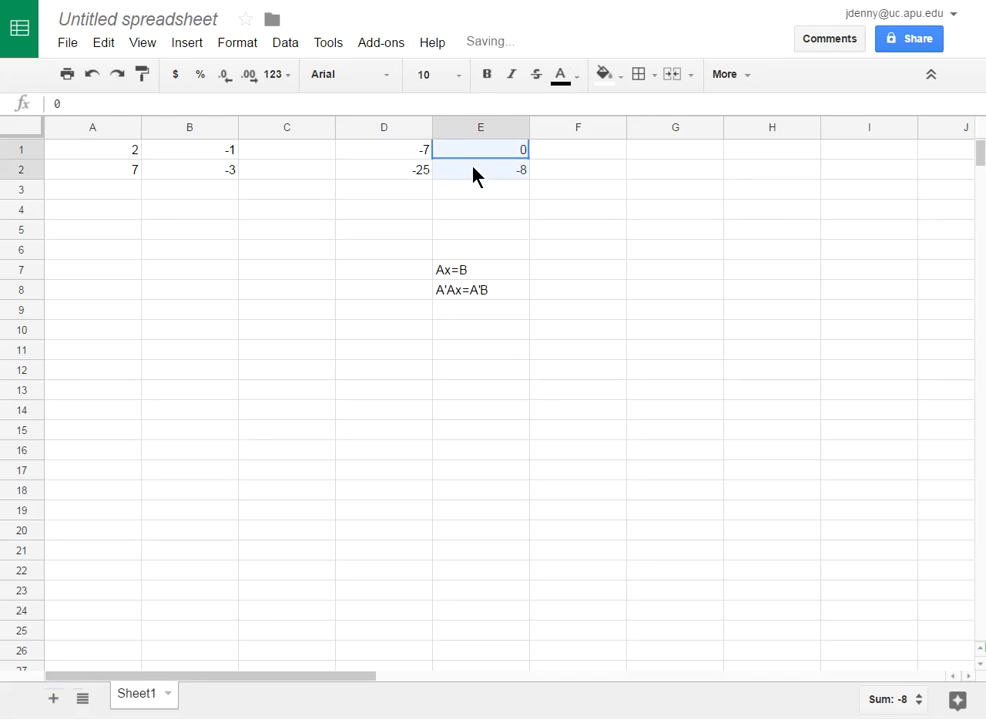
{"action": "key", "text": "Delete"}
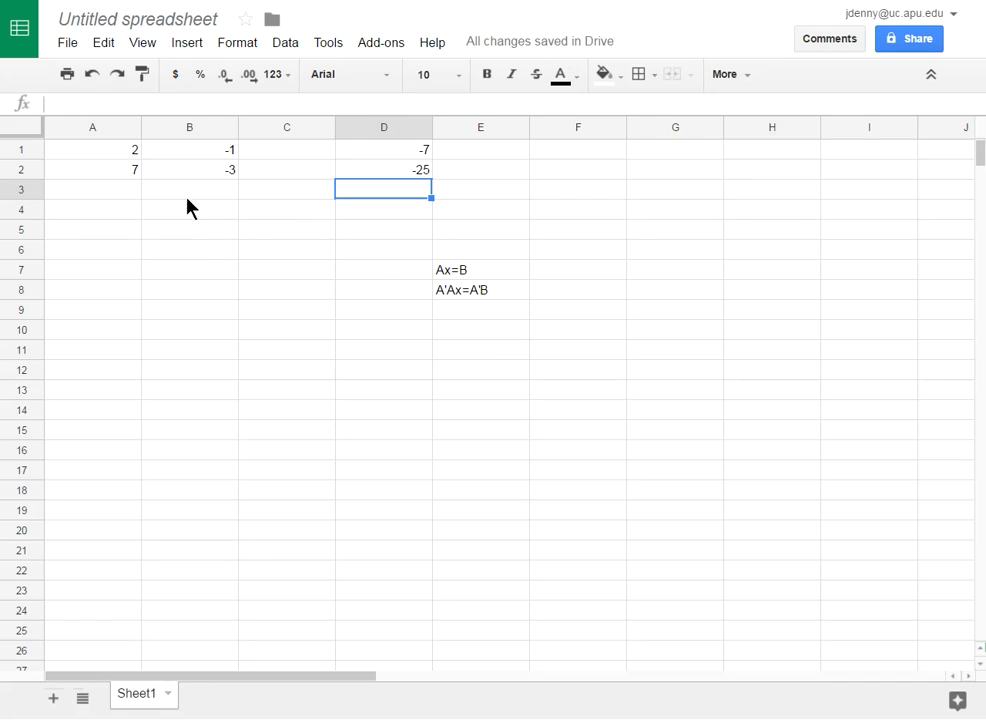
{"action": "left_click", "coordinate": [102, 206]}
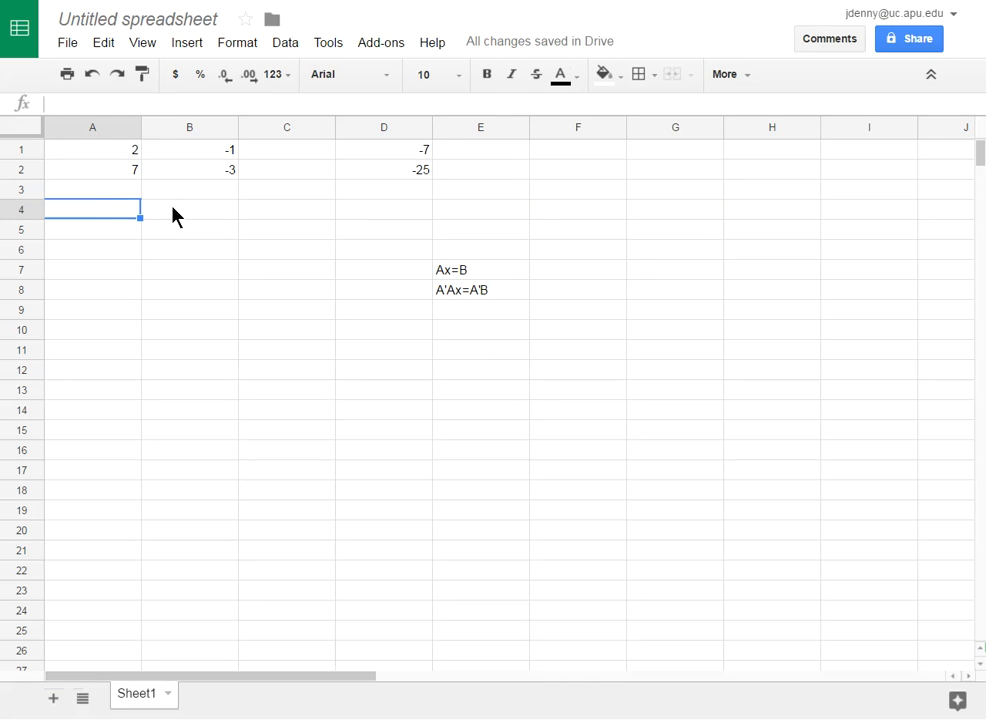
Compute the inverse of matrix A1:B2 in A4 with MINVERSE
{"action": "type", "text": "=minverse("}
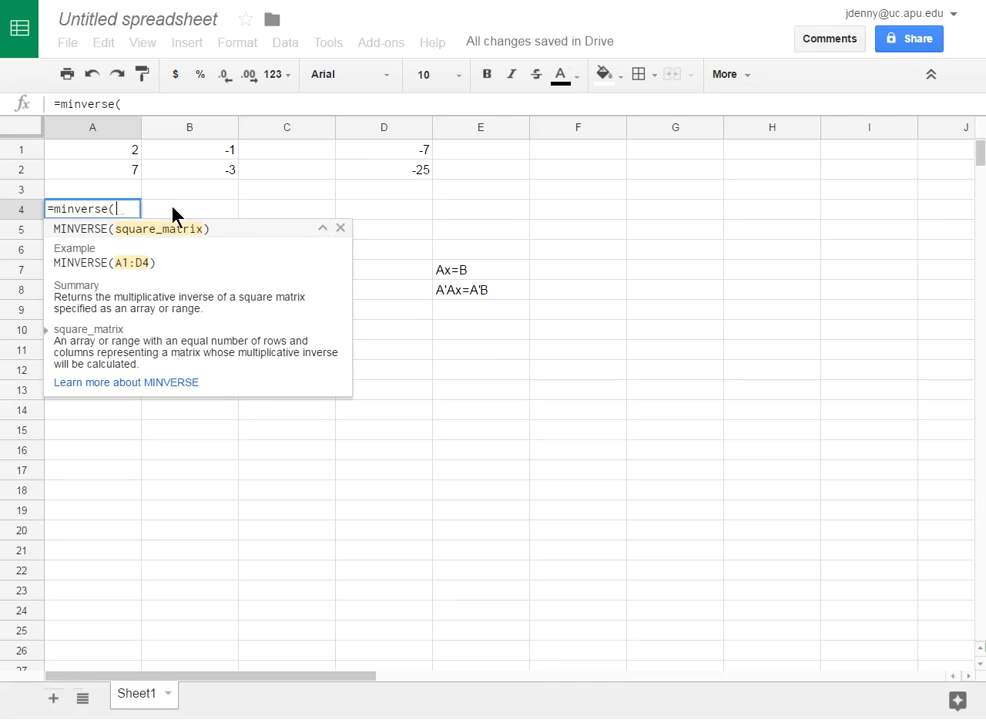
{"action": "left_click_drag", "start_coordinate": [132, 150], "coordinate": [161, 180]}
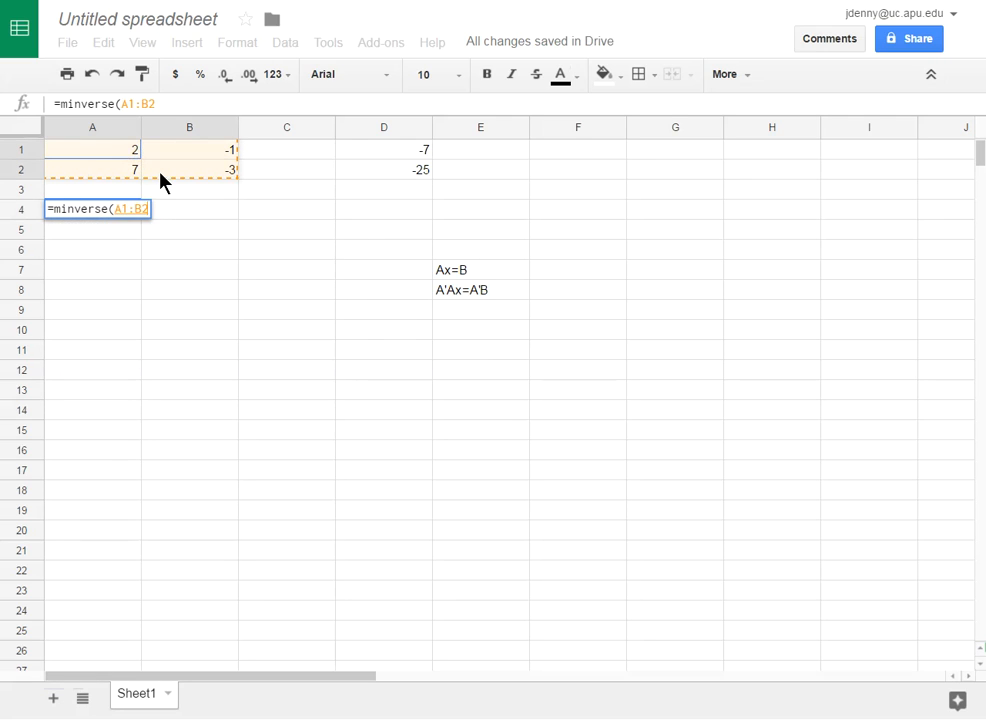
{"action": "type", "text": ")"}
{"action": "key", "text": "Return"}
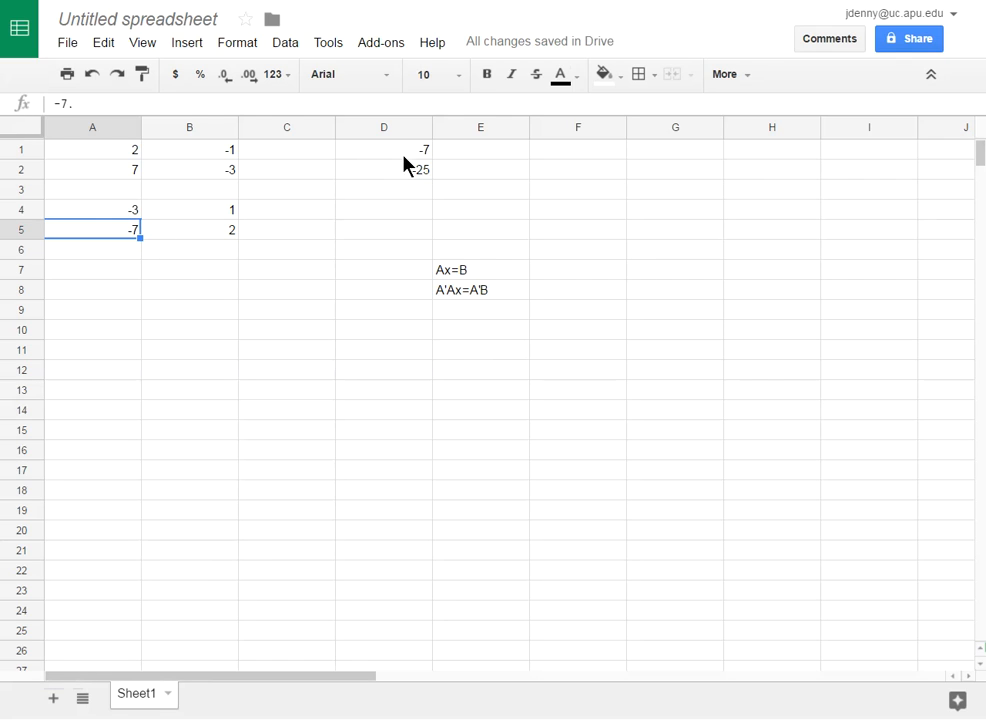
Solve for x in A7 by multiplying the inverse A4:B5 by the column D1:D2 with MMULT
{"action": "left_click", "coordinate": [105, 271]}
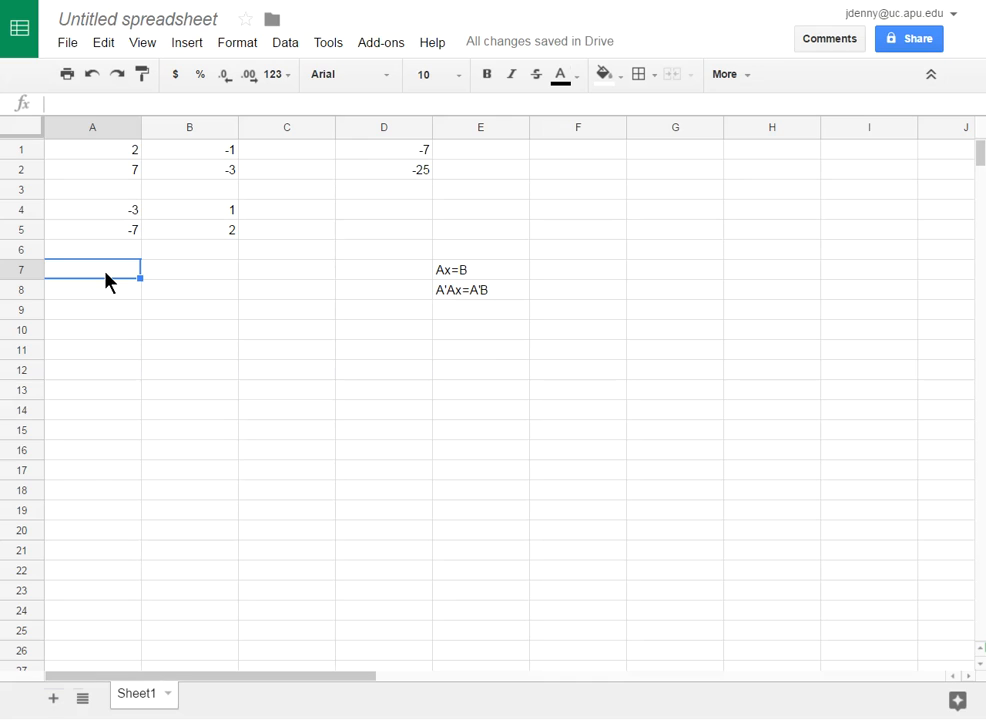
{"action": "type", "text": "="}
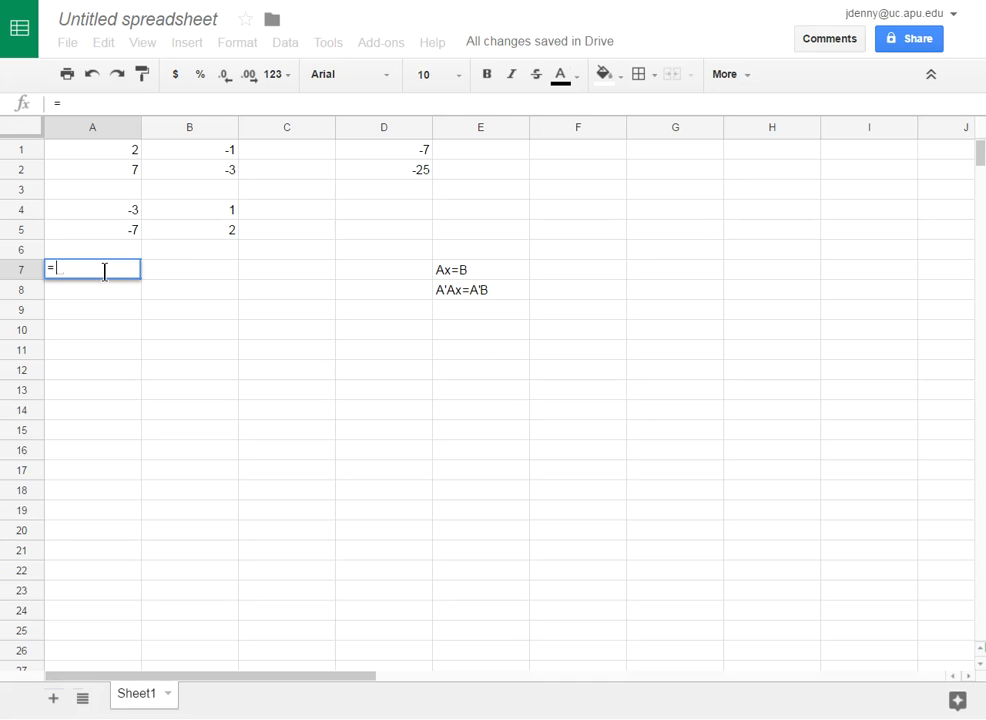
{"action": "type", "text": "mmult"}
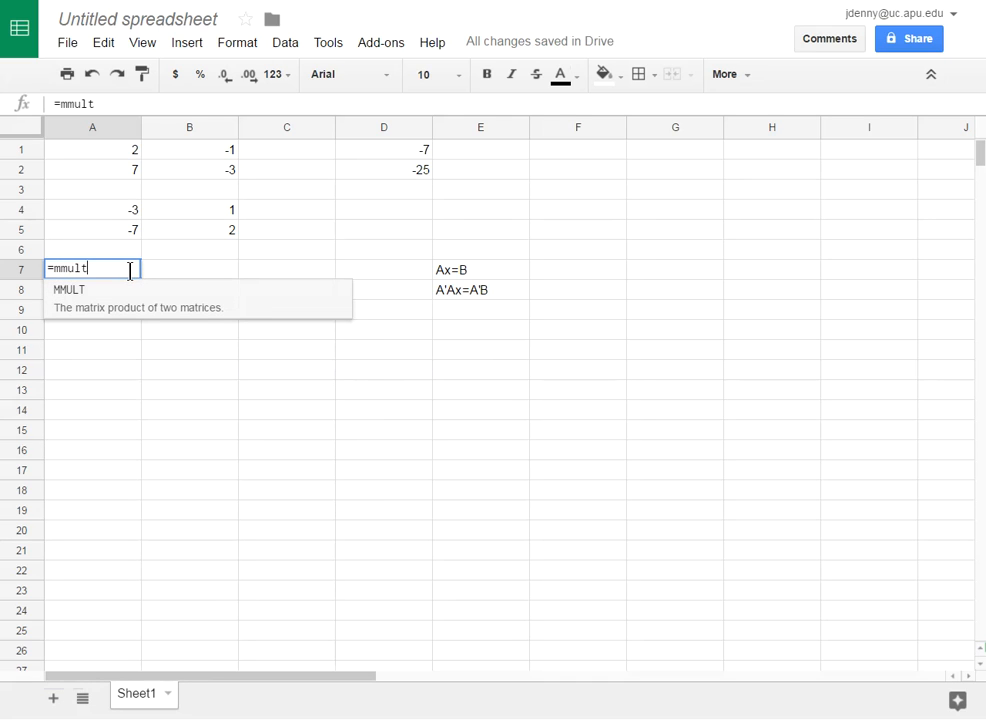
{"action": "type", "text": "("}
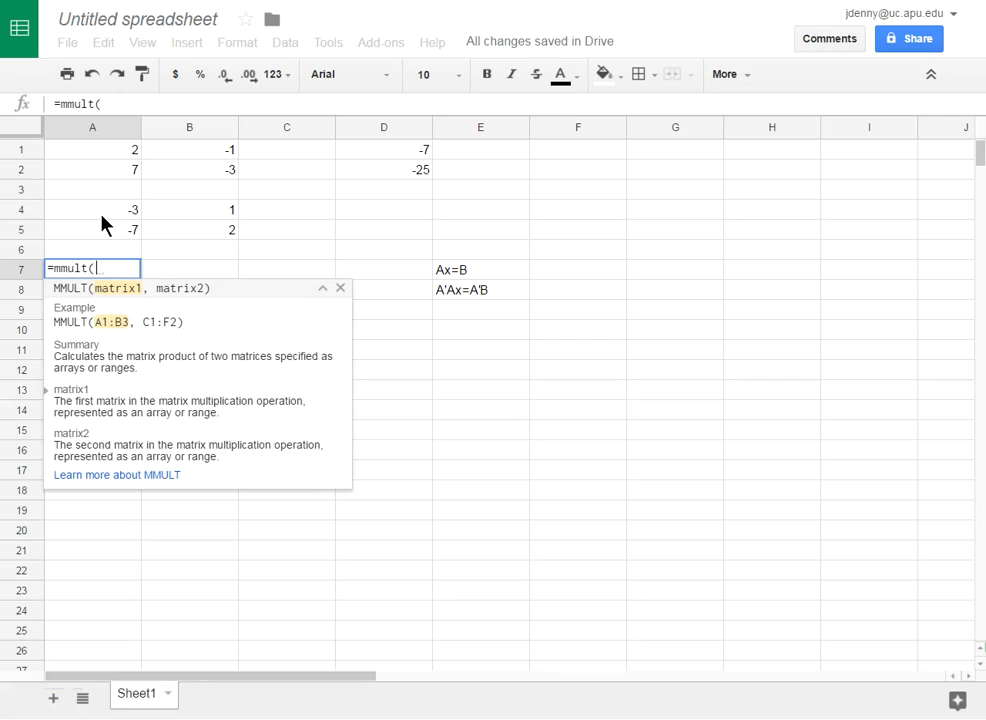
{"action": "left_click_drag", "start_coordinate": [103, 213], "coordinate": [156, 231]}
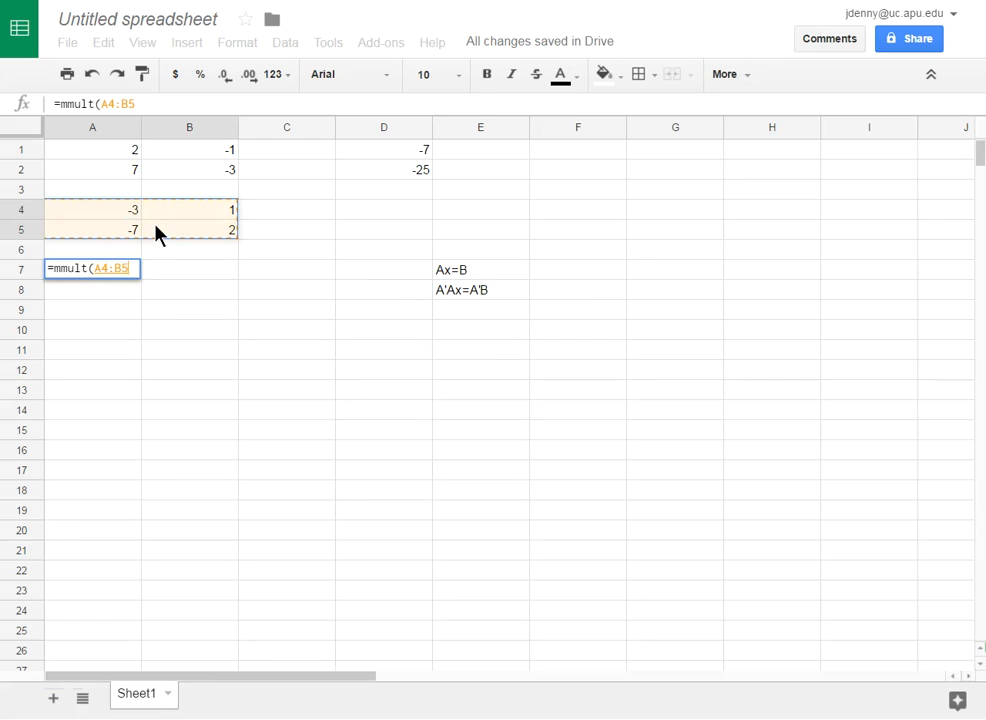
{"action": "type", "text": ","}
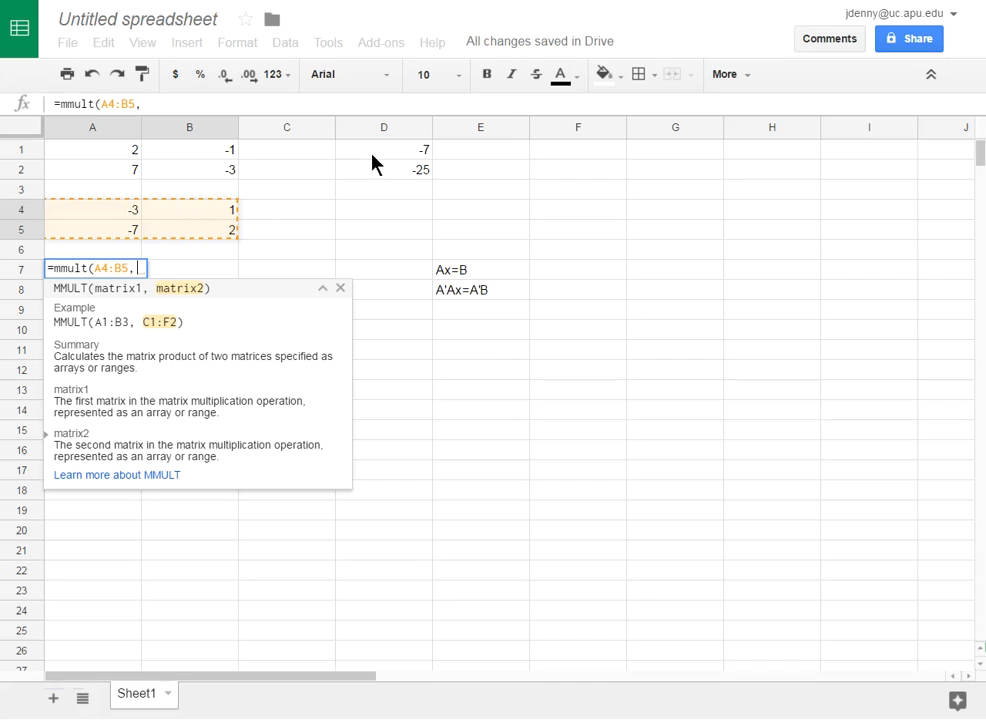
{"action": "left_click_drag", "start_coordinate": [379, 150], "coordinate": [379, 172]}
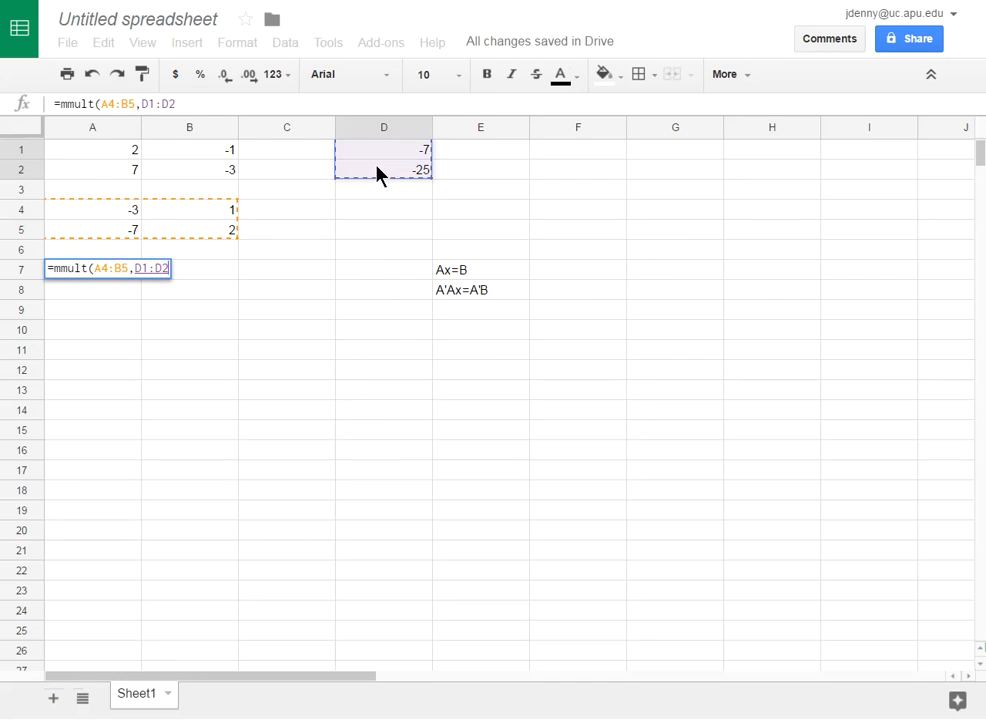
{"action": "type", "text": ")"}
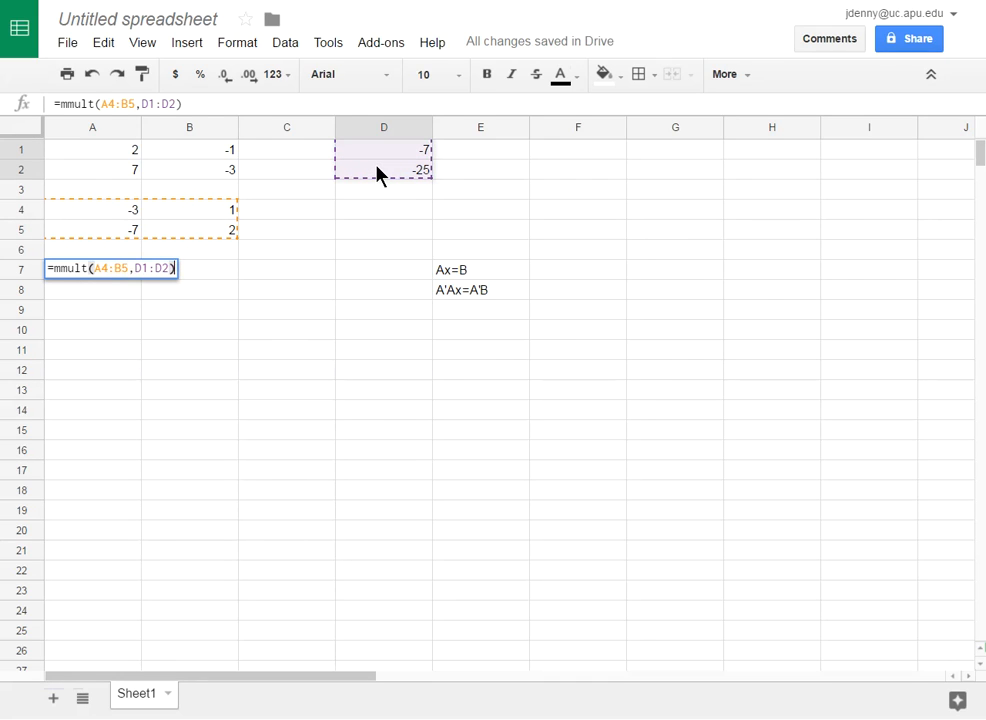
{"action": "key", "text": "Return"}
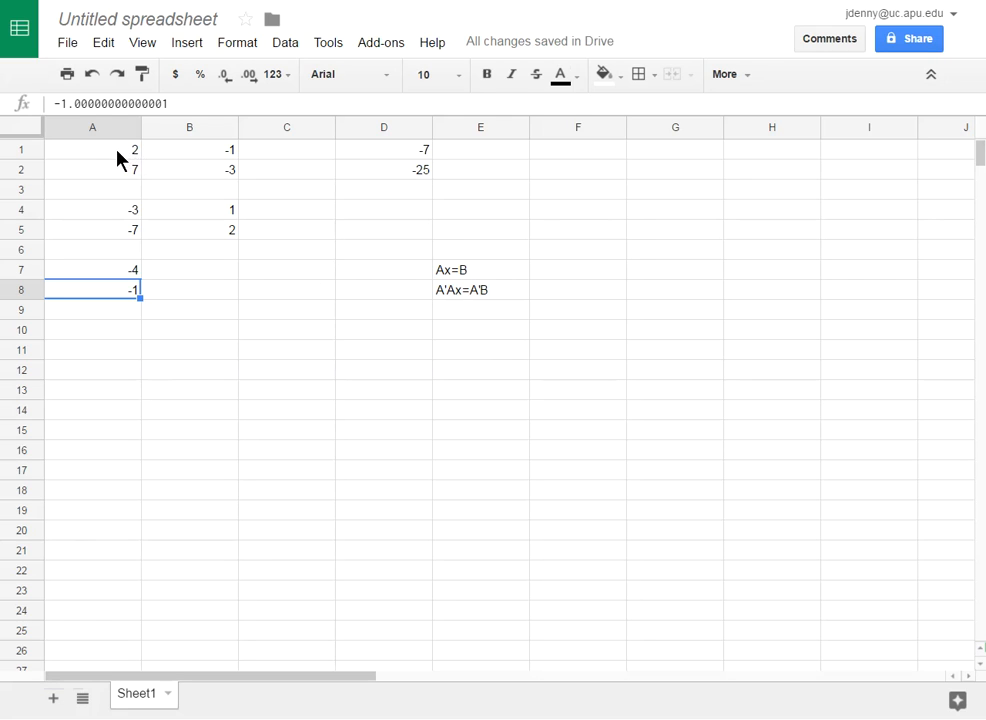
Check the solution in A10 by multiplying matrix A1:B2 by the solution column A7:A8 with MMULT
{"action": "left_click_drag", "start_coordinate": [117, 158], "coordinate": [154, 172]}
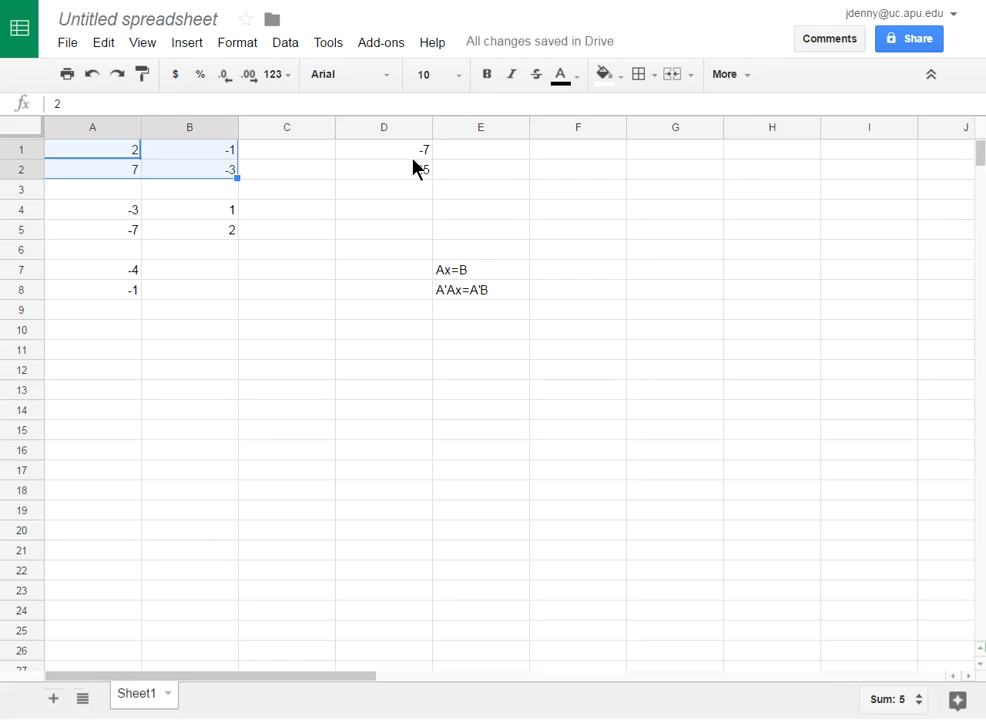
{"action": "left_click", "coordinate": [126, 332]}
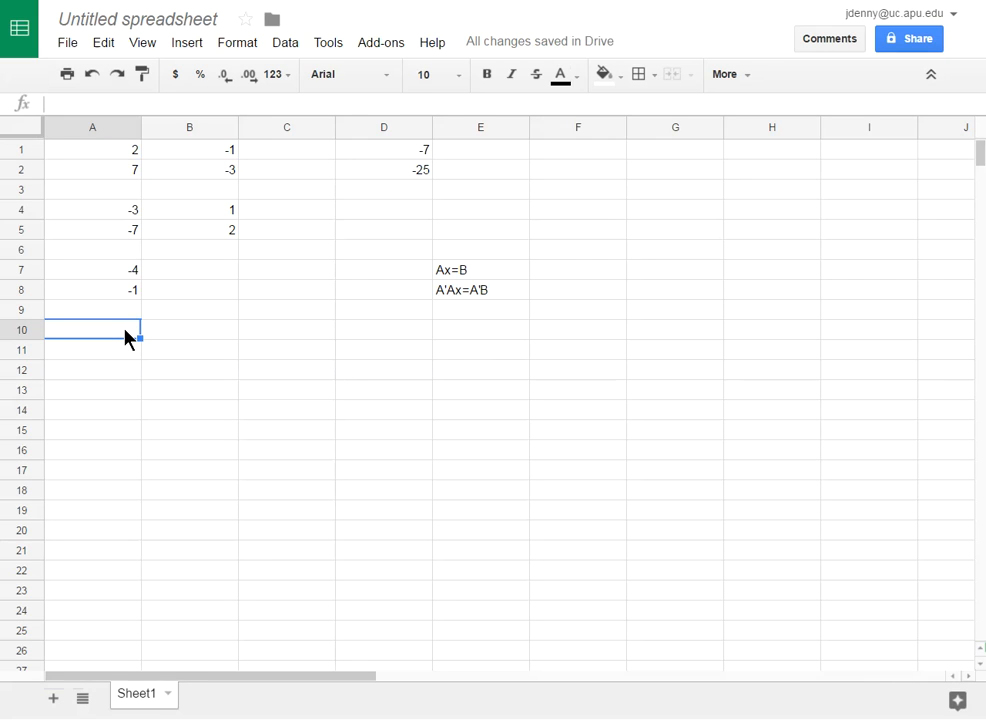
{"action": "type", "text": "="}
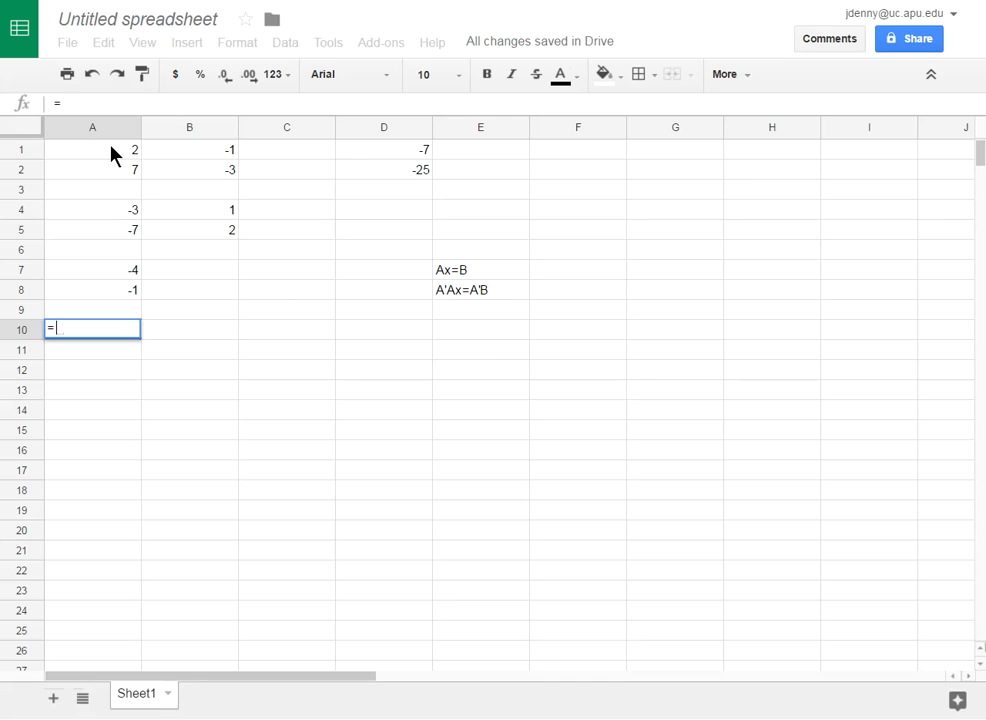
{"action": "left_click_drag", "start_coordinate": [114, 152], "coordinate": [165, 167]}
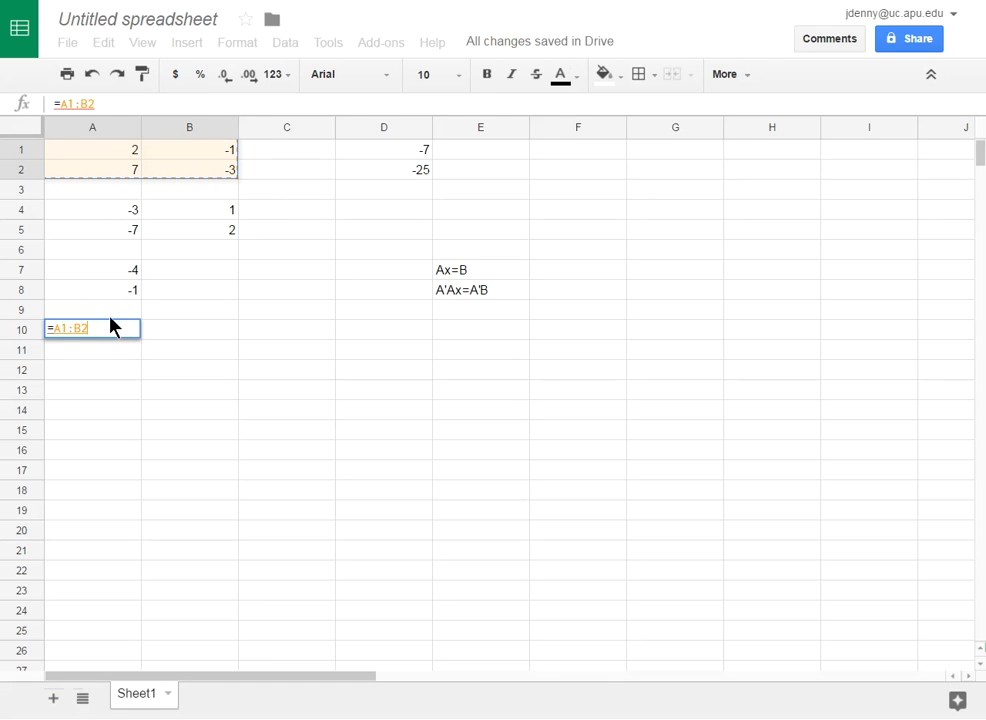
{"action": "left_click_drag", "start_coordinate": [89, 328], "coordinate": [60, 328]}
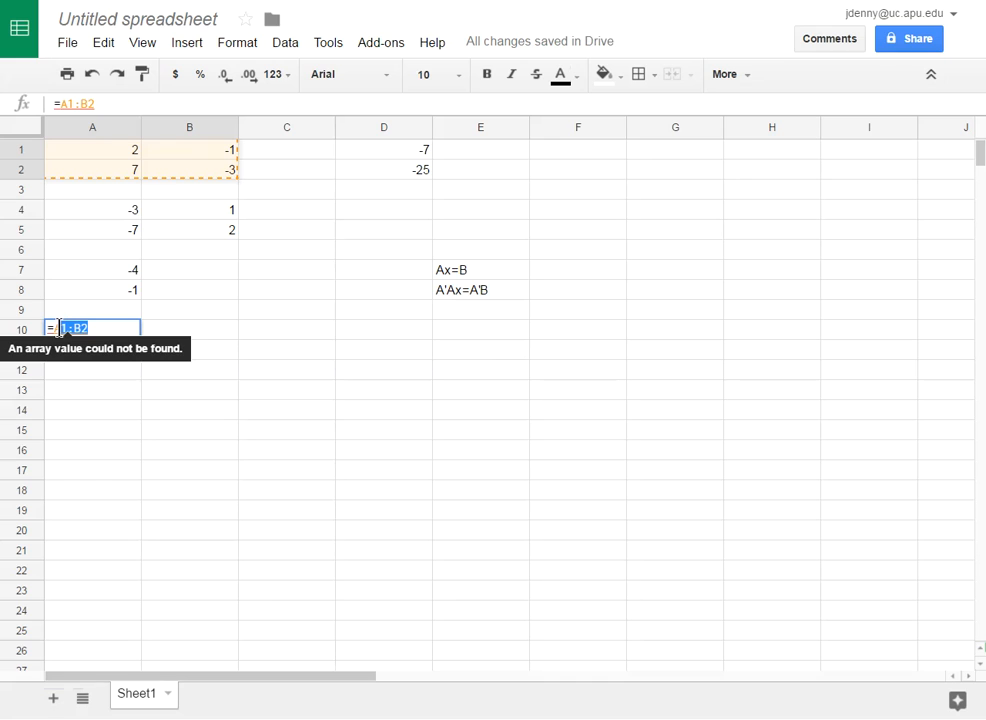
{"action": "key", "text": "BackSpace"}
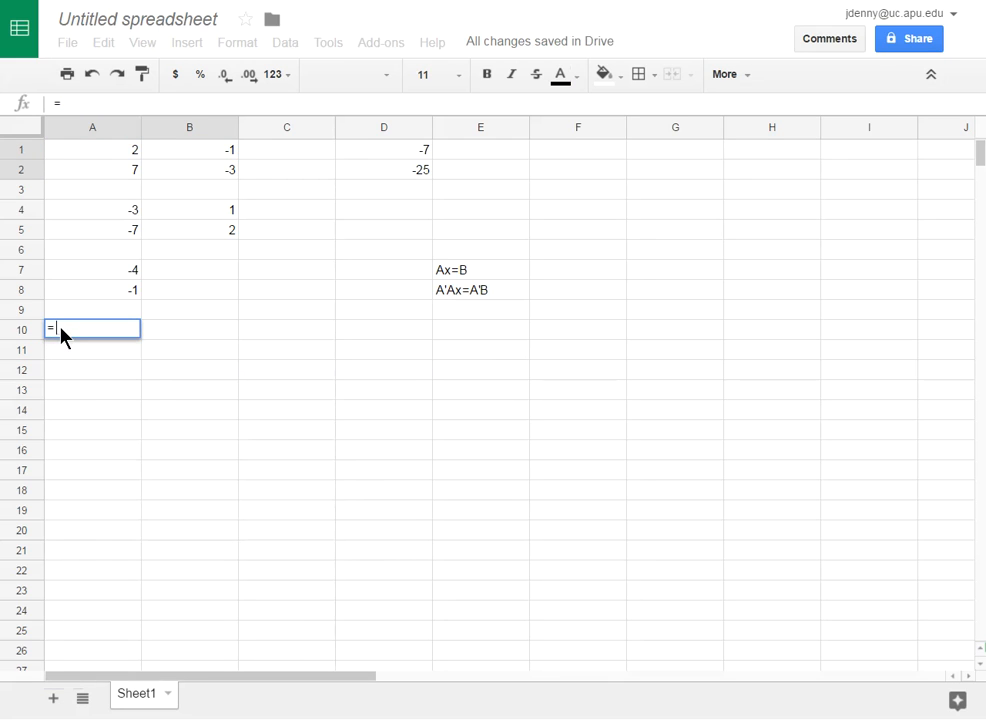
{"action": "type", "text": "mmult("}
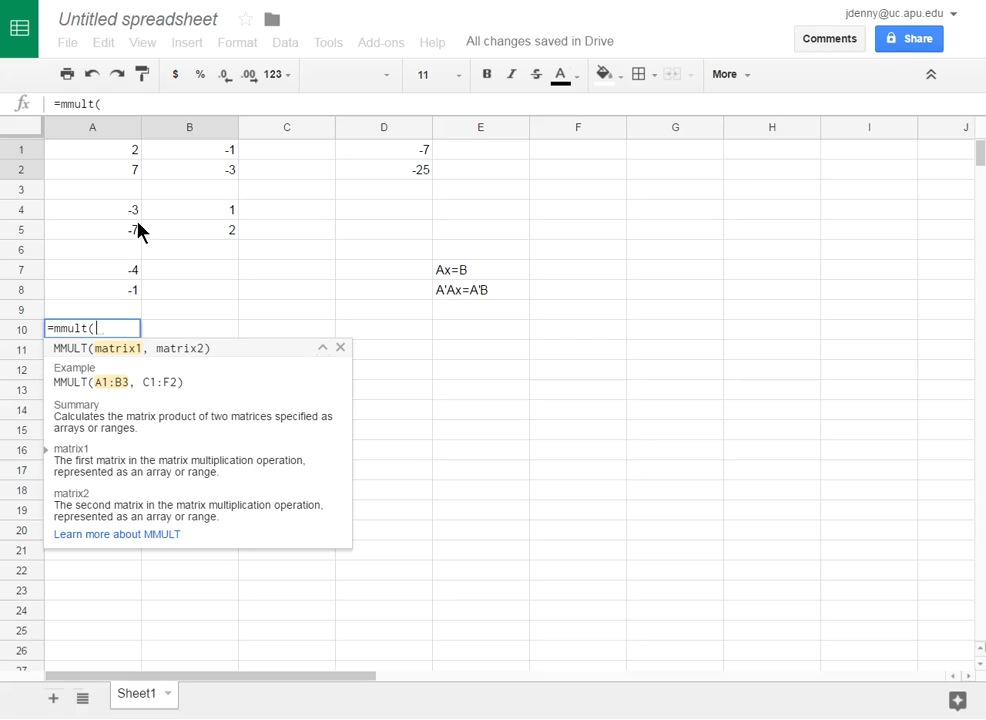
{"action": "left_click", "coordinate": [135, 156]}
{"action": "left_click_drag", "start_coordinate": [135, 166], "coordinate": [159, 176]}
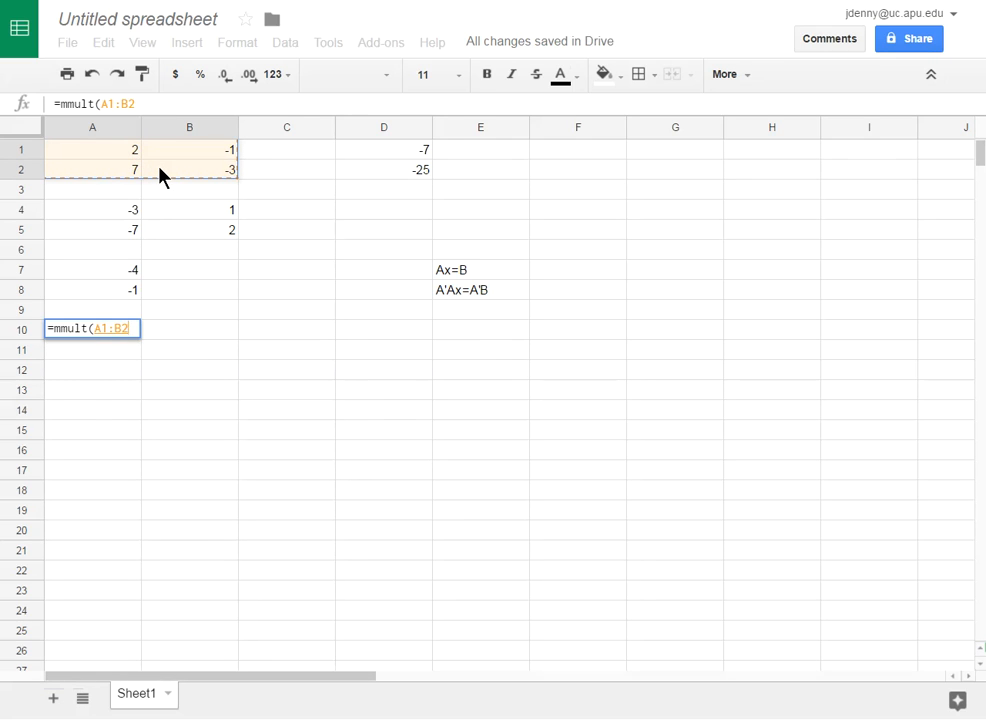
{"action": "type", "text": ","}
{"action": "left_click_drag", "start_coordinate": [118, 263], "coordinate": [116, 283]}
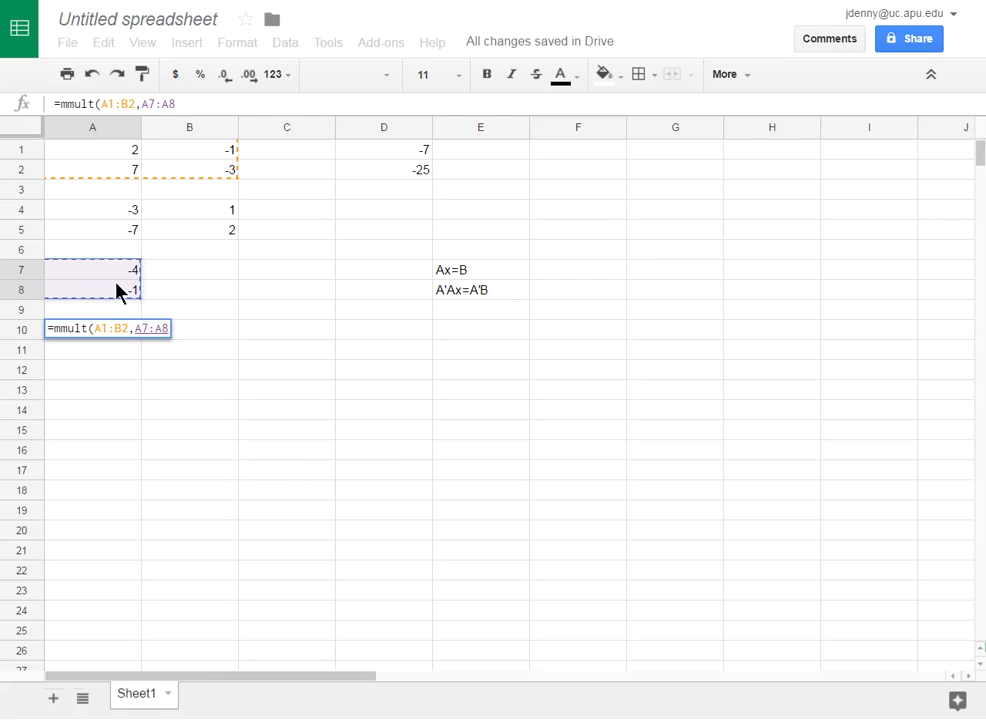
{"action": "type", "text": ")"}
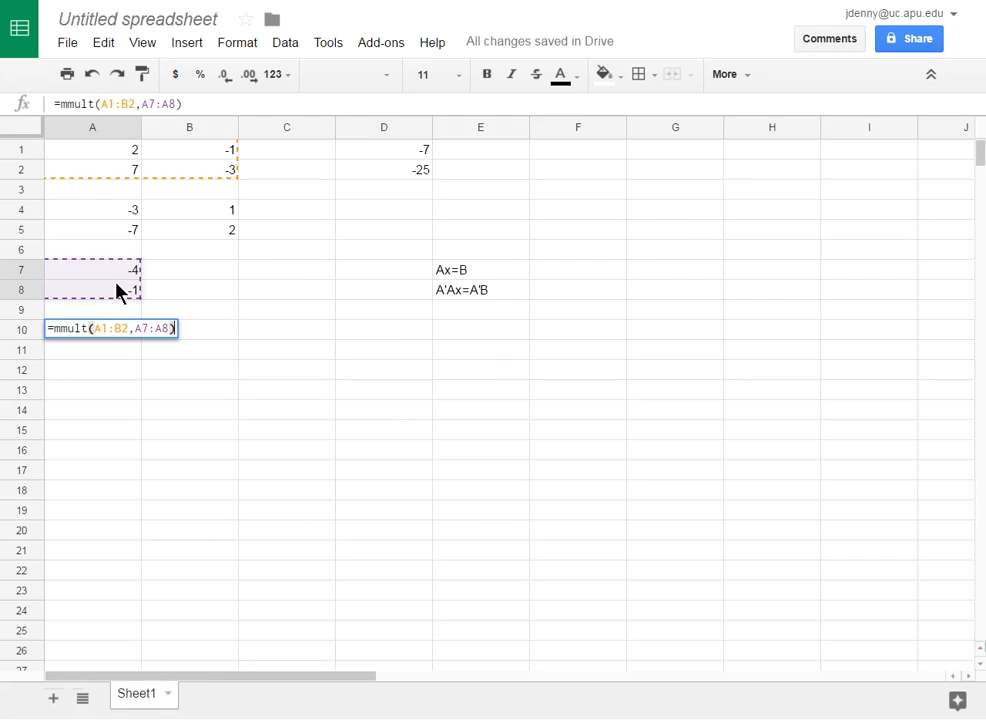
{"action": "key", "text": "Return"}
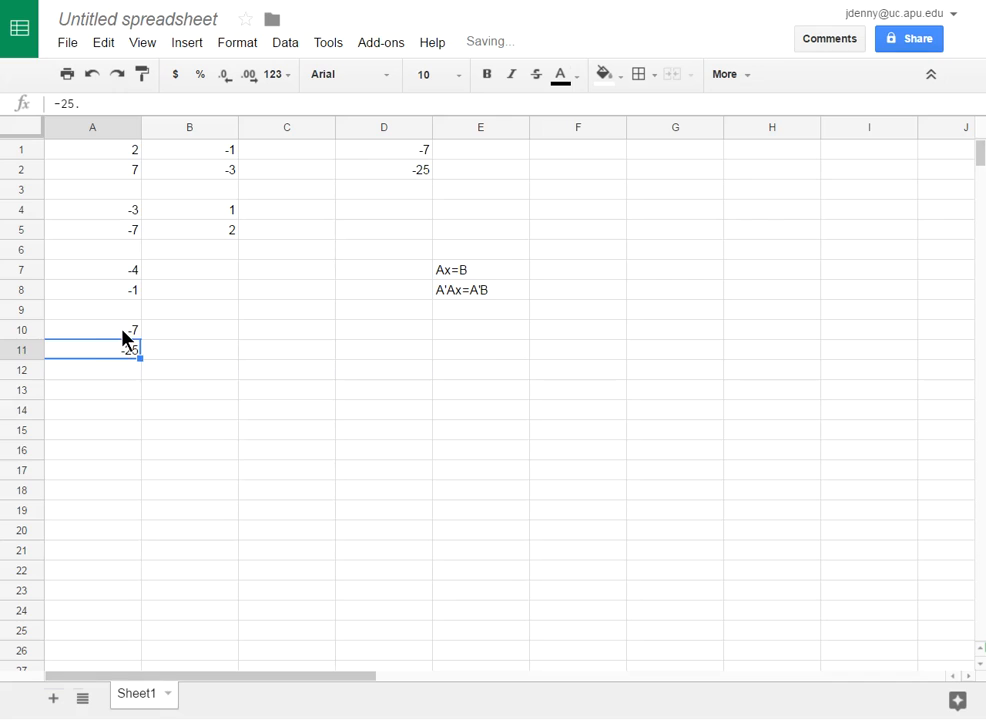
{"action": "left_click", "coordinate": [124, 331]}
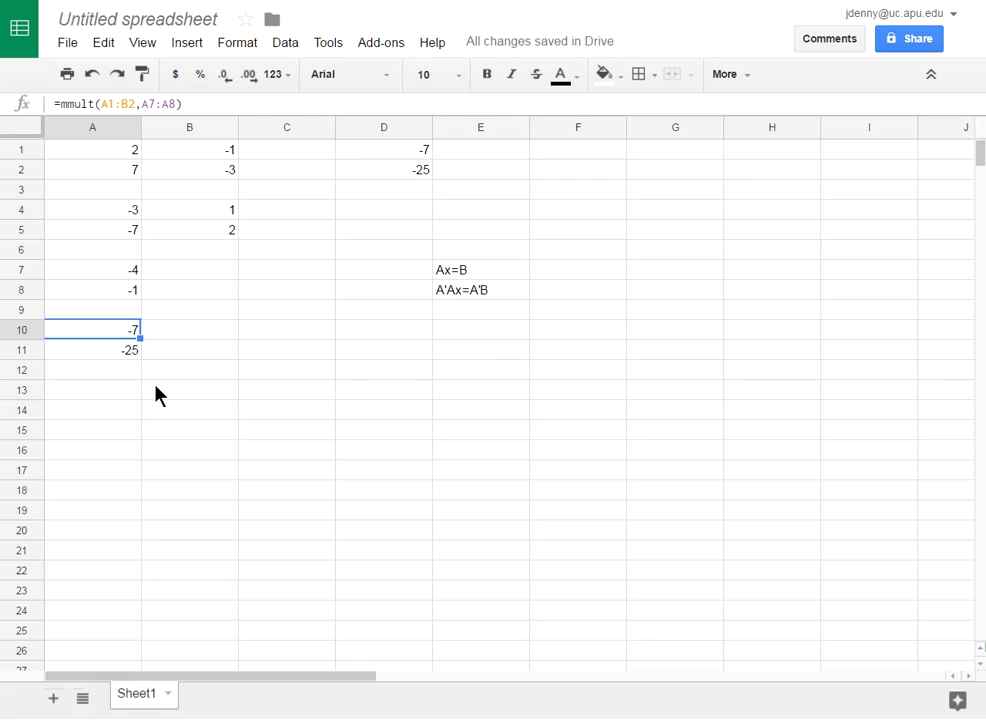
Transpose matrix A1:B2 into A13 with TRANSPOSE and compare the original rows with the transposed columns
{"action": "left_click", "coordinate": [120, 392]}
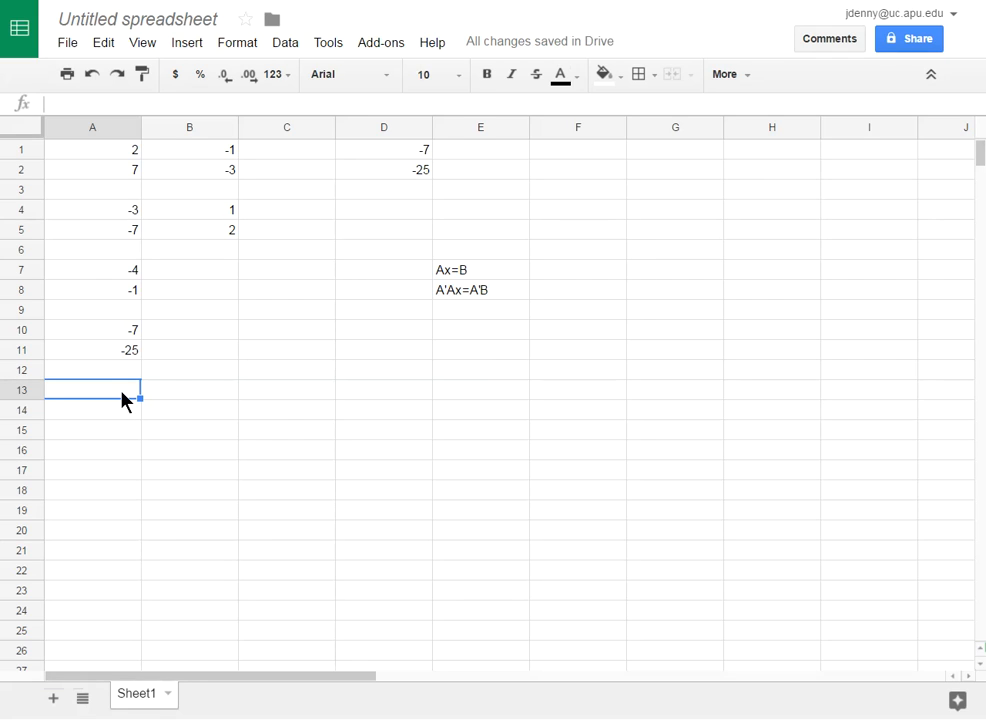
{"action": "type", "text": "="}
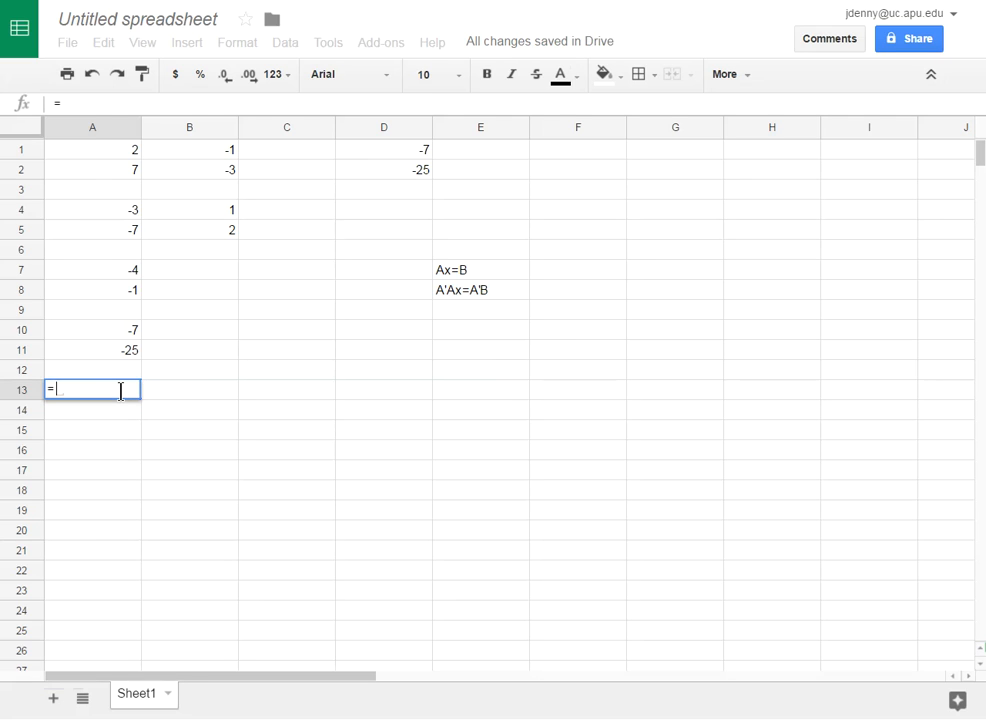
{"action": "type", "text": "tras"}
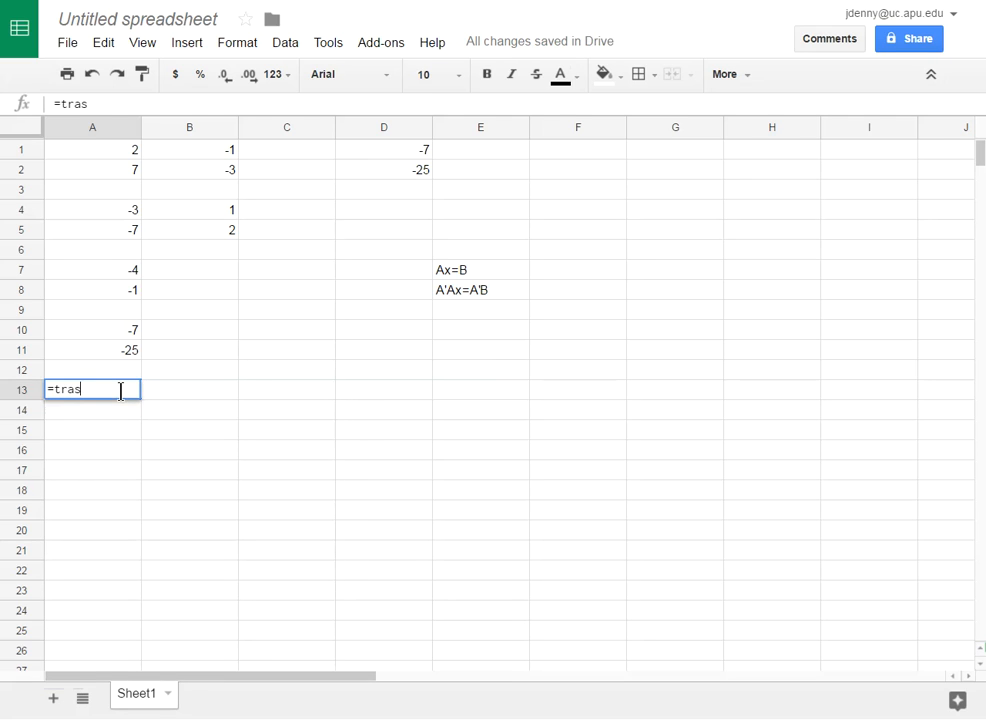
{"action": "key", "text": "BackSpace"}
{"action": "type", "text": "nspose"}
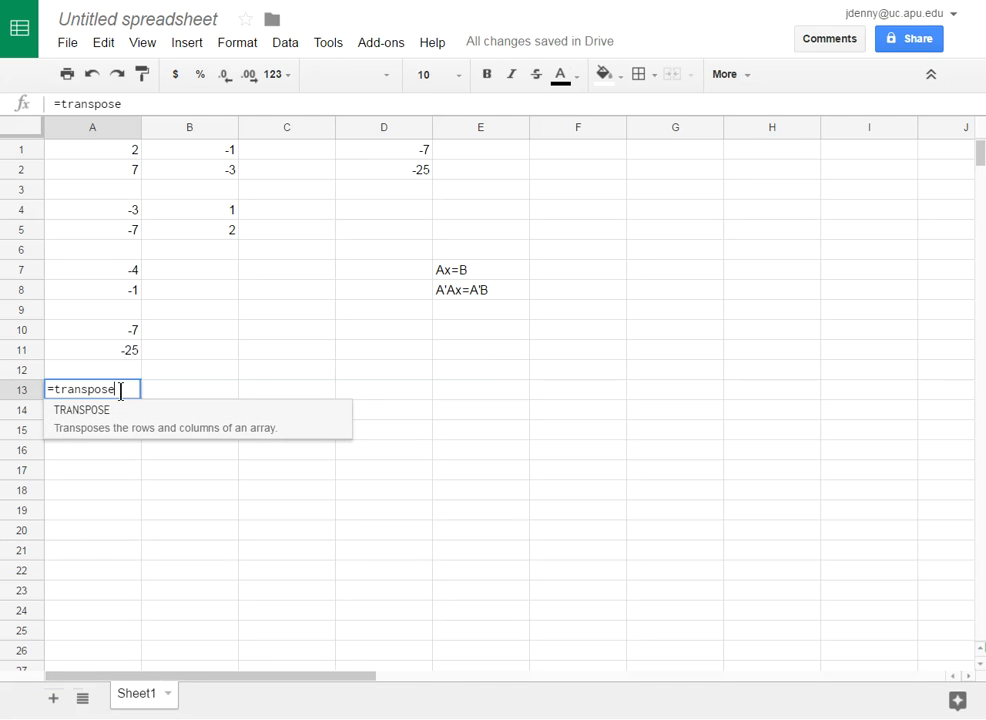
{"action": "type", "text": "("}
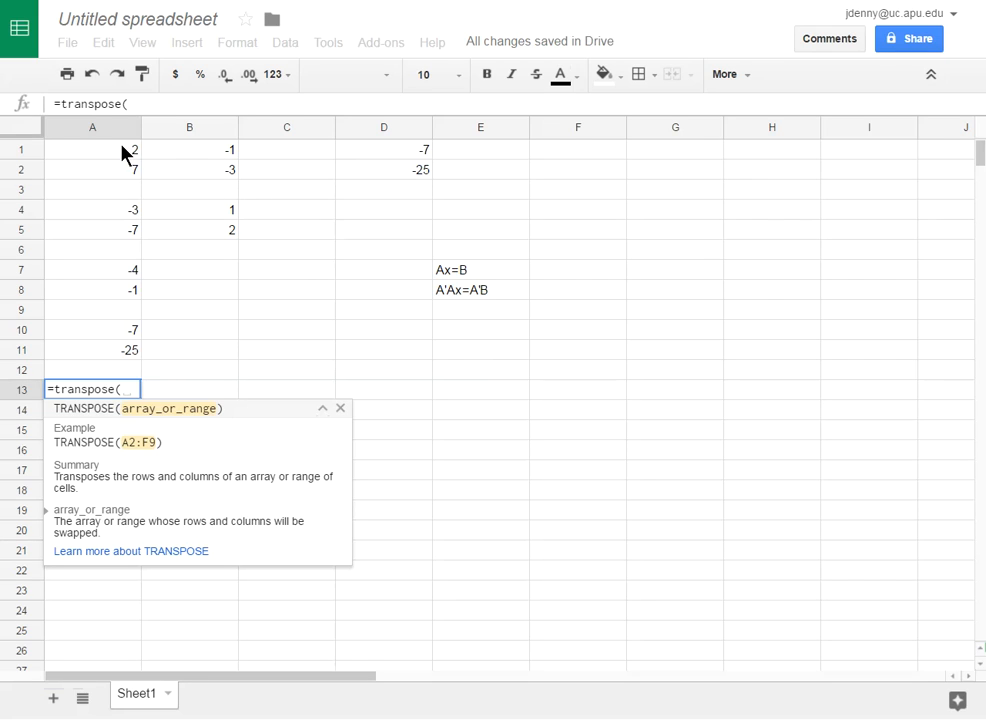
{"action": "left_click_drag", "start_coordinate": [122, 150], "coordinate": [172, 176]}
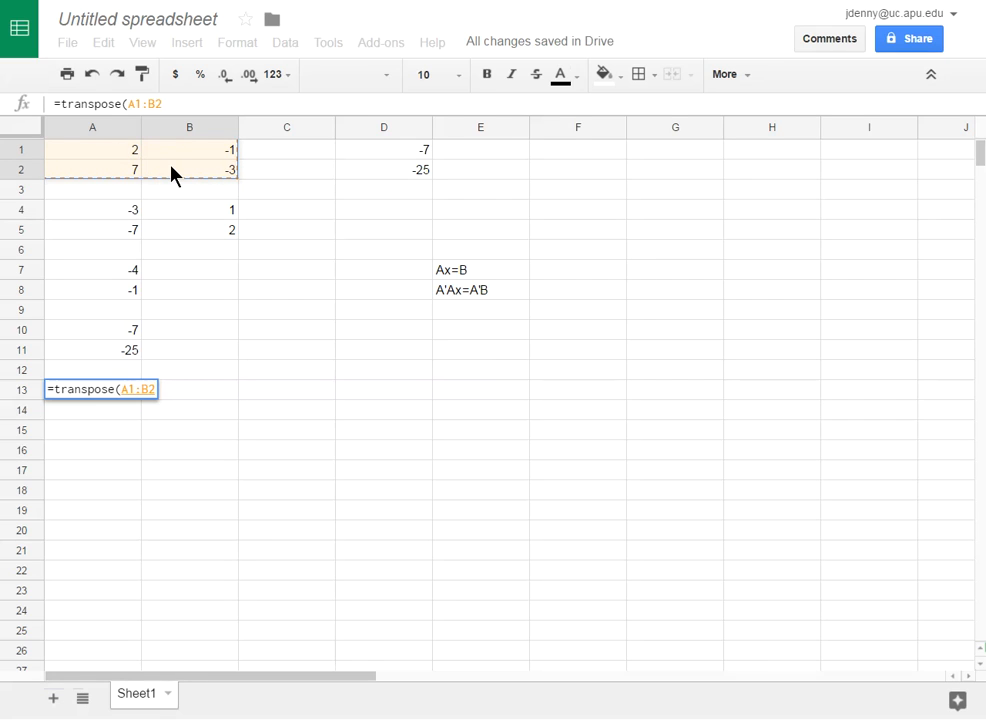
{"action": "type", "text": ")"}
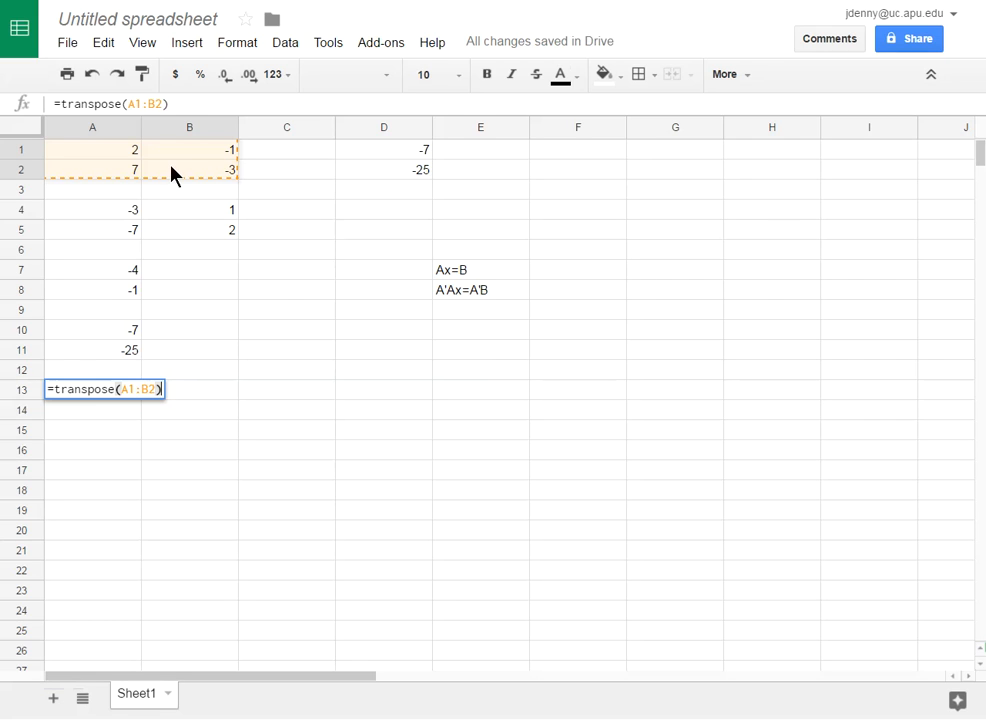
{"action": "key", "text": "Return"}
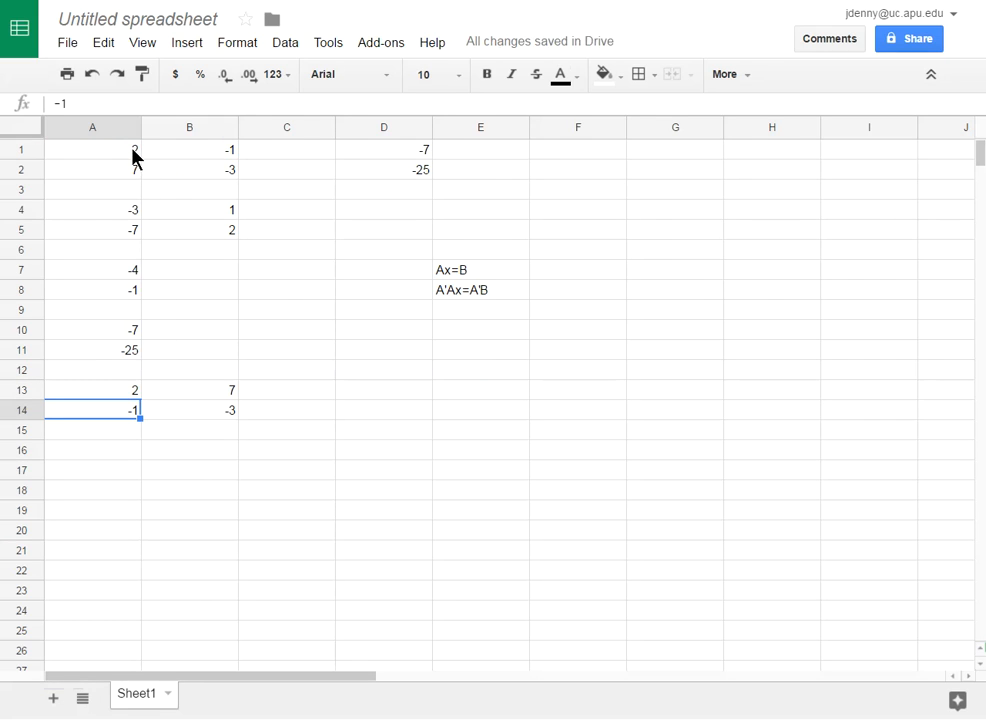
{"action": "left_click", "coordinate": [139, 150]}
{"action": "left_click", "coordinate": [211, 155]}
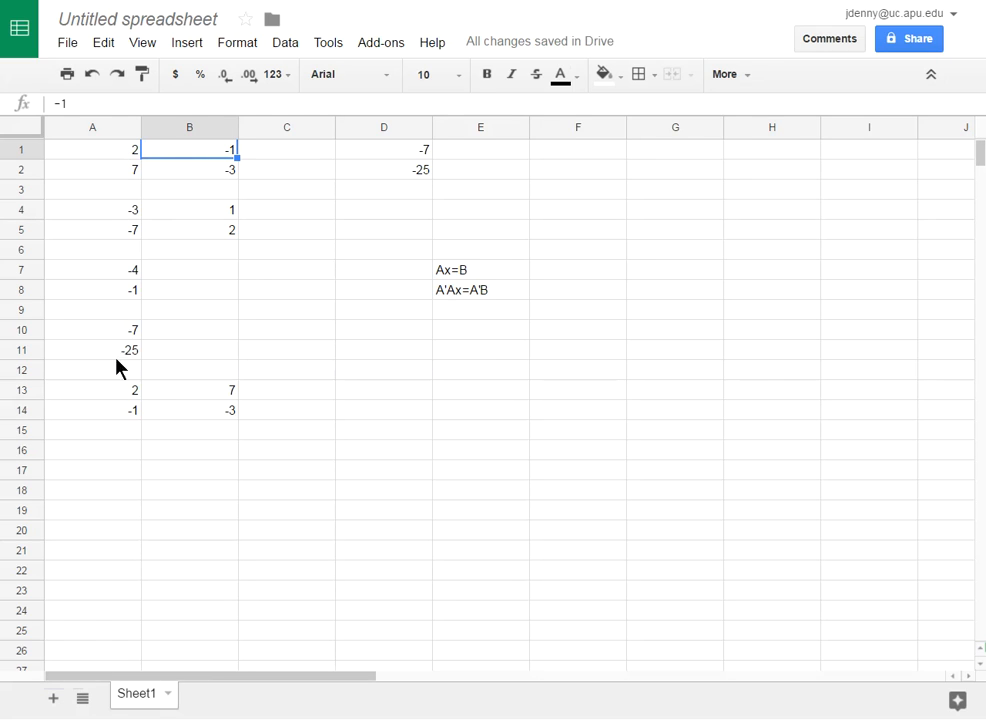
{"action": "left_click_drag", "start_coordinate": [121, 388], "coordinate": [123, 412]}
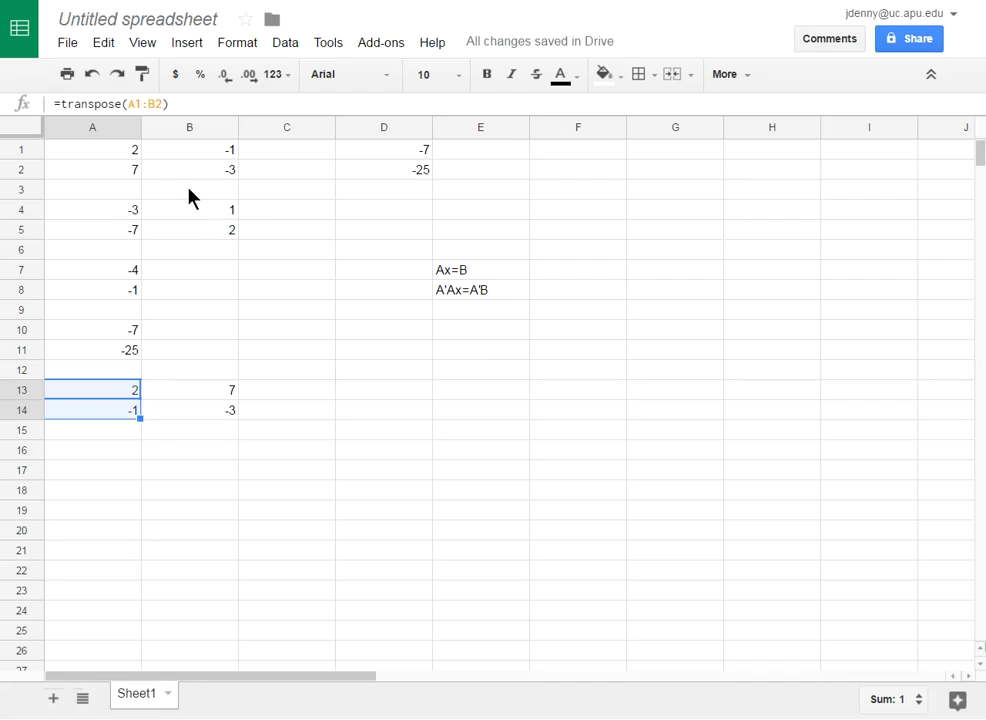
{"action": "left_click", "coordinate": [133, 173]}
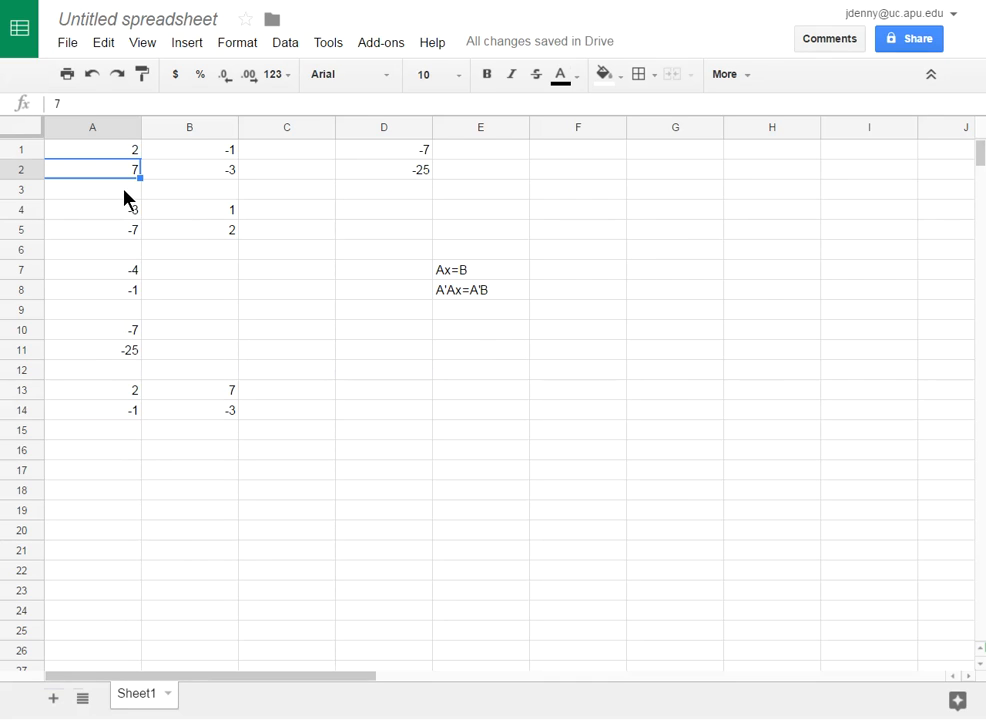
Clear all results and notes below row 2 and the column D1:D2, keeping only matrix A1:B2
{"action": "left_click_drag", "start_coordinate": [125, 194], "coordinate": [455, 411]}
{"action": "key", "text": "Delete"}
{"action": "left_click_drag", "start_coordinate": [412, 155], "coordinate": [414, 169]}
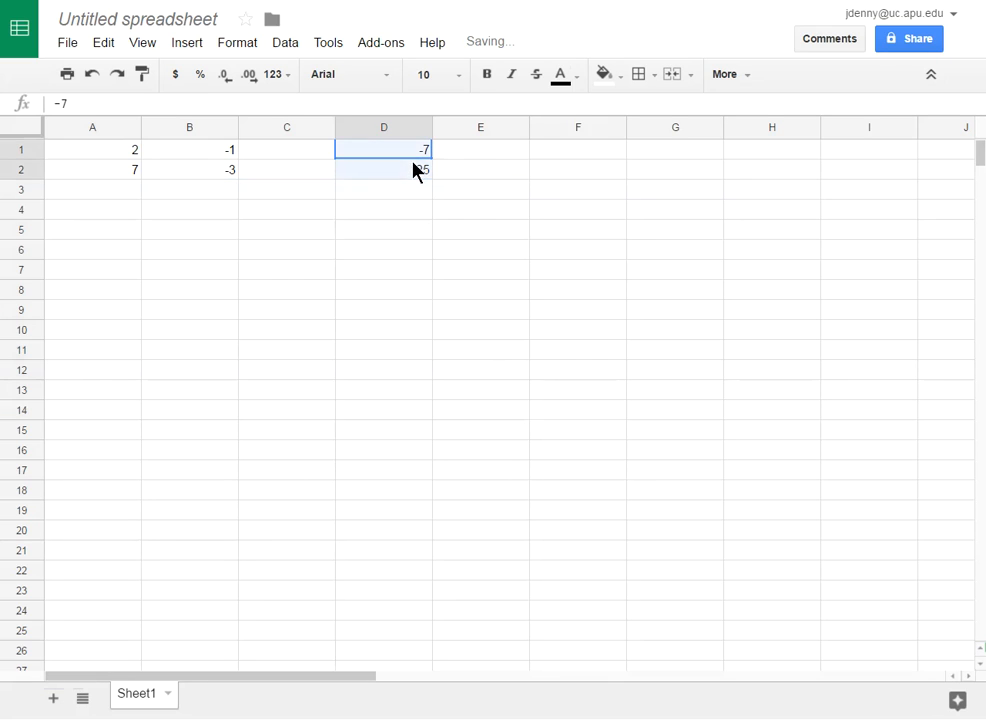
{"action": "key", "text": "Delete"}
Extend the matrix to 3×3 by entering 5, 6, 77 in A3:C3, 0 in C2 and 15 in C1
{"action": "left_click", "coordinate": [124, 190]}
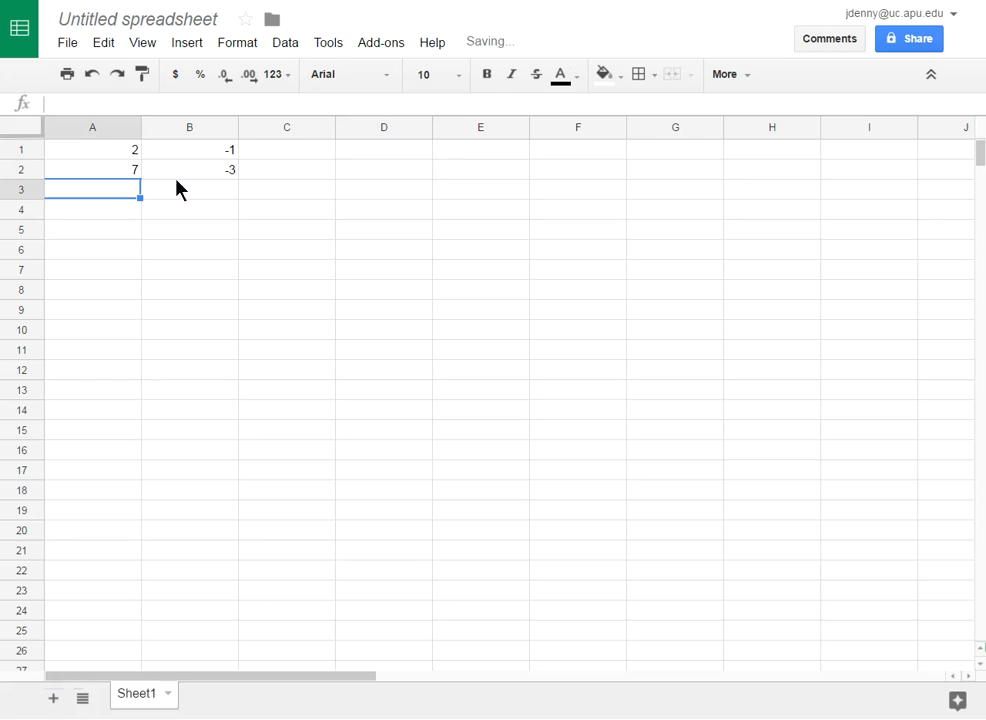
{"action": "type", "text": "5"}
{"action": "left_click", "coordinate": [221, 194]}
{"action": "type", "text": "6"}
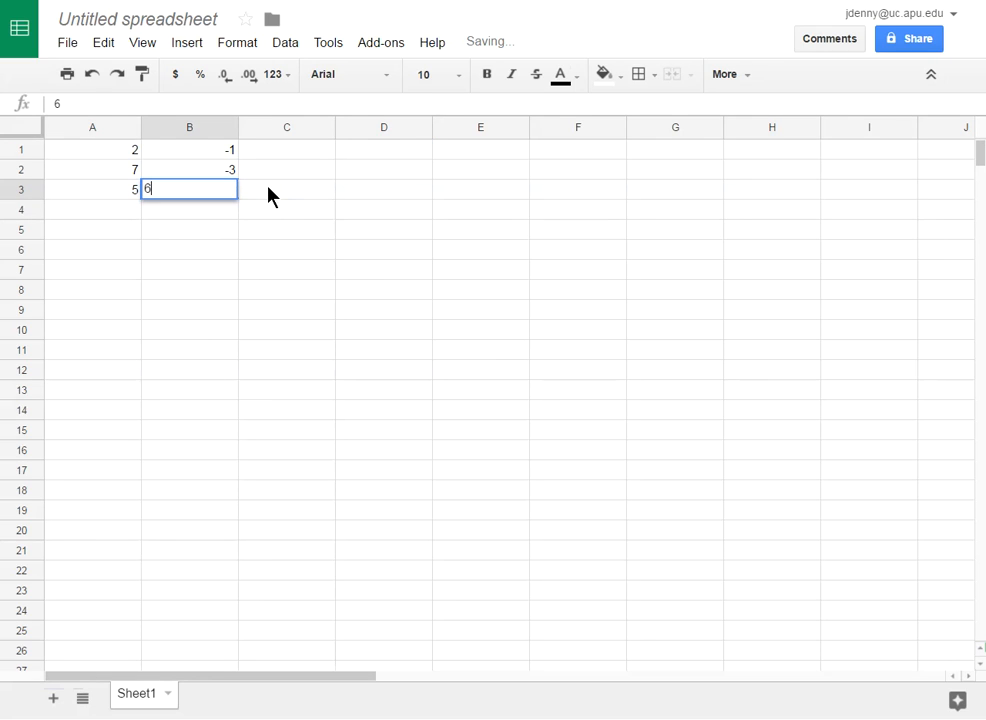
{"action": "left_click", "coordinate": [268, 195]}
{"action": "type", "text": "77"}
{"action": "left_click", "coordinate": [276, 172]}
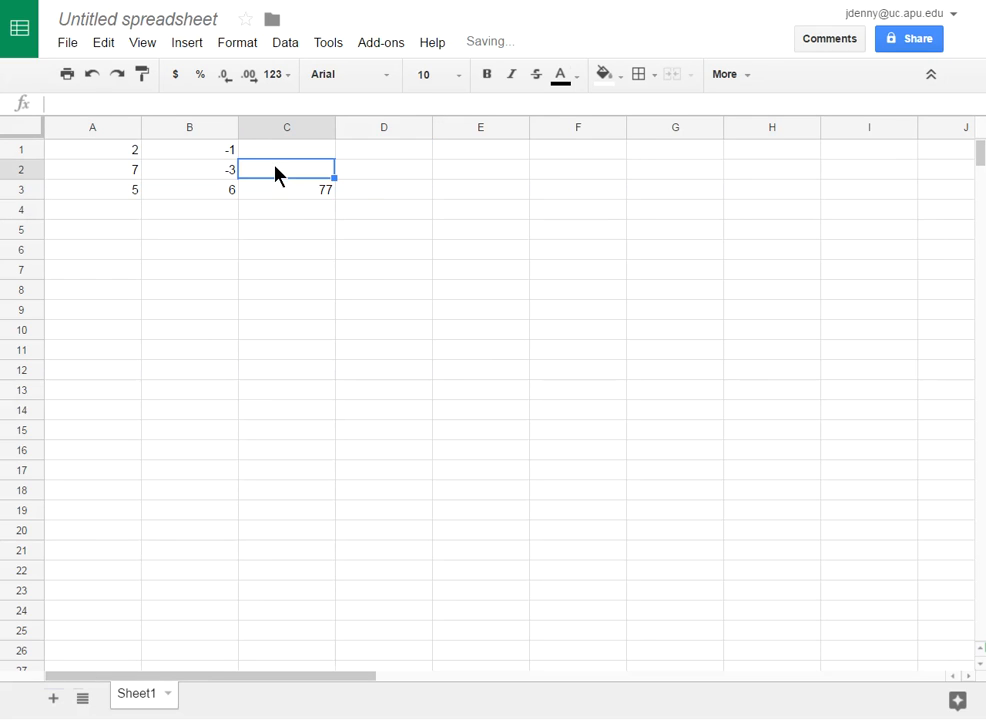
{"action": "type", "text": "0"}
{"action": "left_click", "coordinate": [282, 153]}
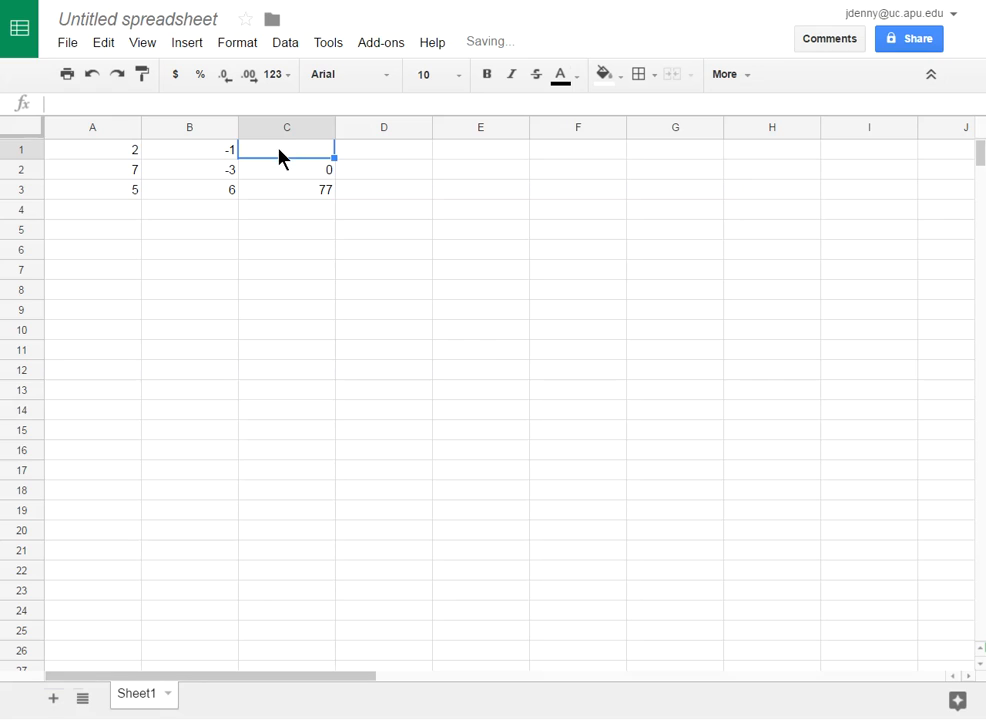
{"action": "type", "text": "15"}
{"action": "left_click", "coordinate": [284, 266]}
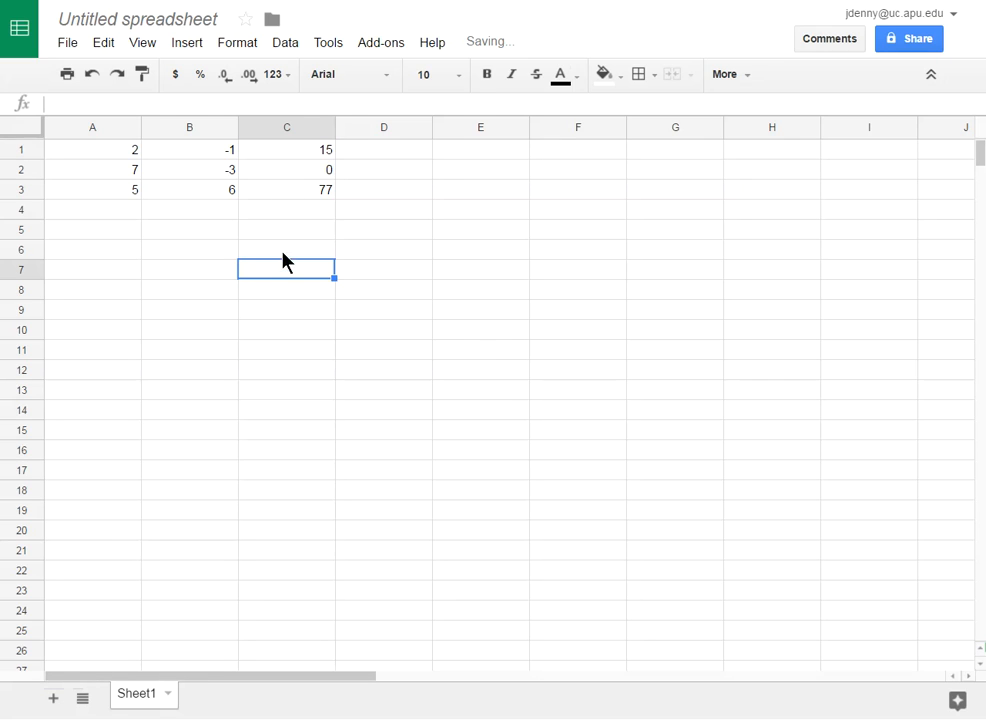
Transpose the 3×3 matrix A1:C3 into A5 with the TRANSPOSE function
{"action": "left_click", "coordinate": [107, 233]}
{"action": "type", "text": "="}
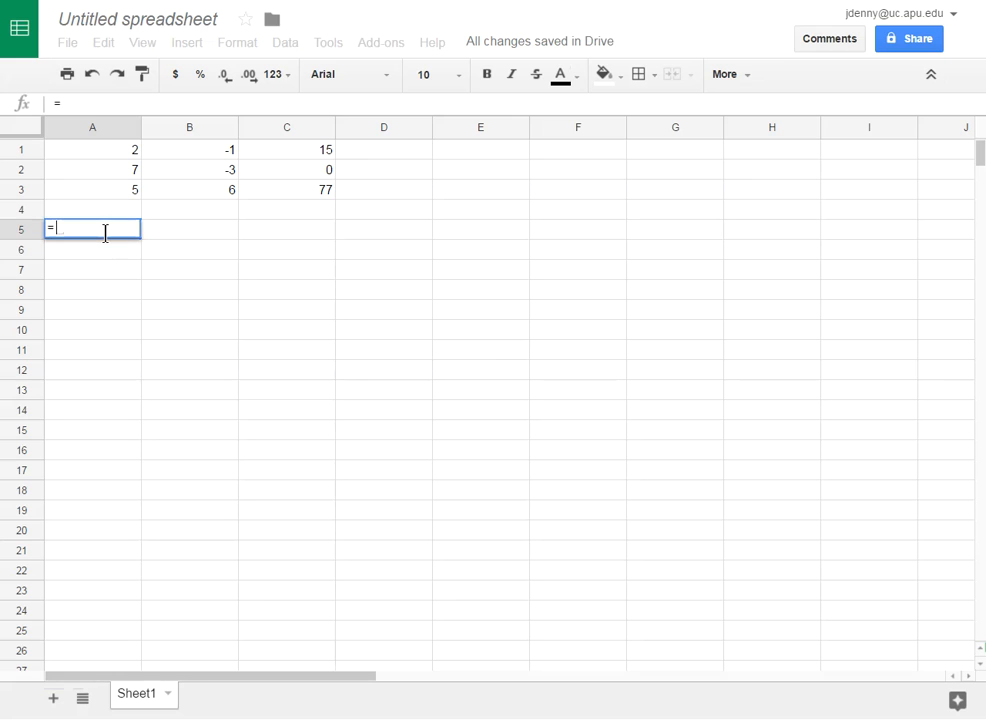
{"action": "type", "text": "trans"}
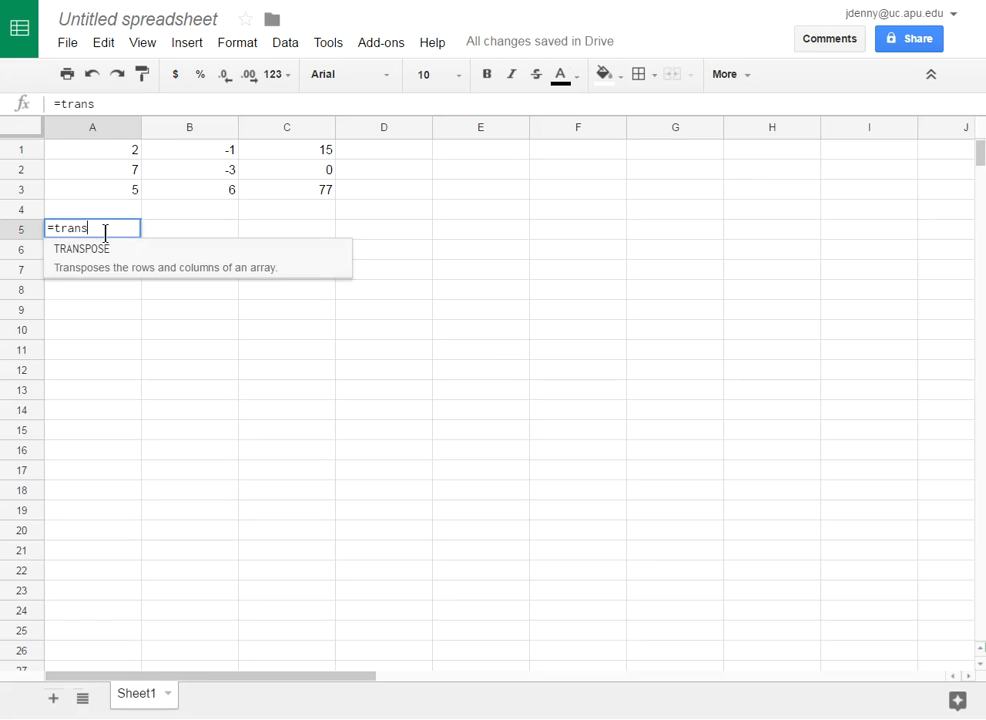
{"action": "type", "text": "pose("}
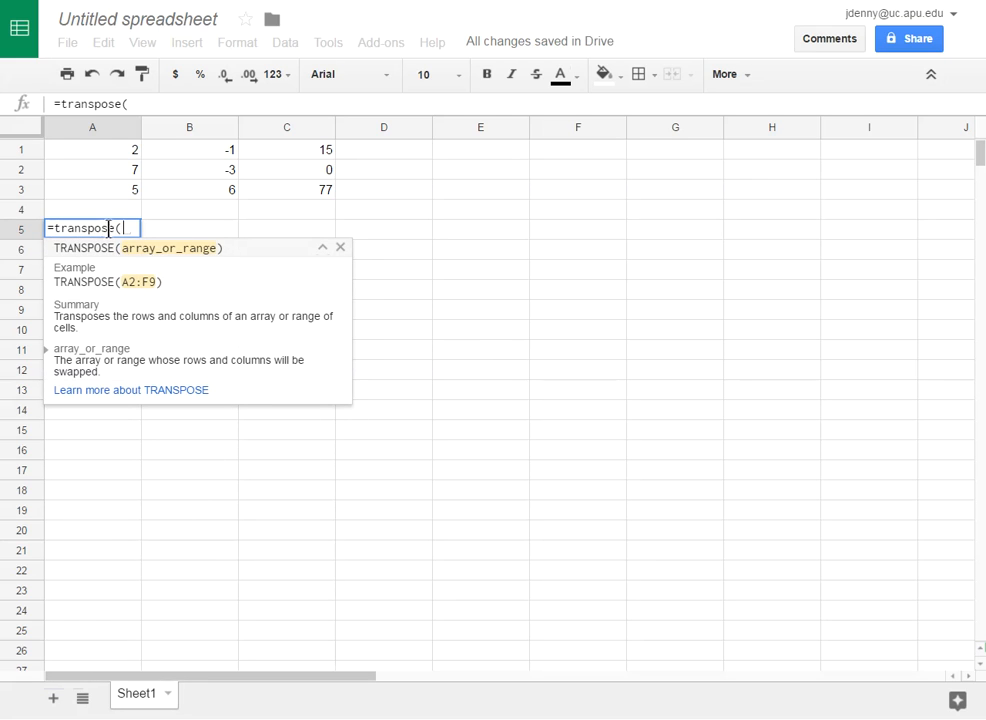
{"action": "left_click", "coordinate": [128, 152]}
{"action": "left_click", "coordinate": [266, 198], "text": "shift"}
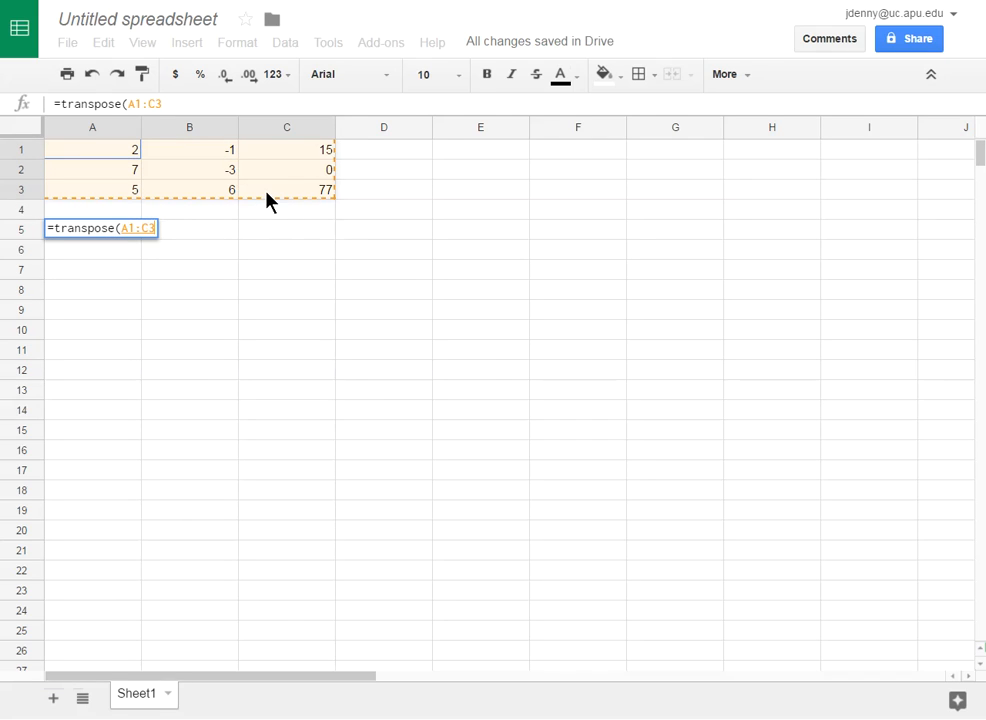
{"action": "type", "text": ")"}
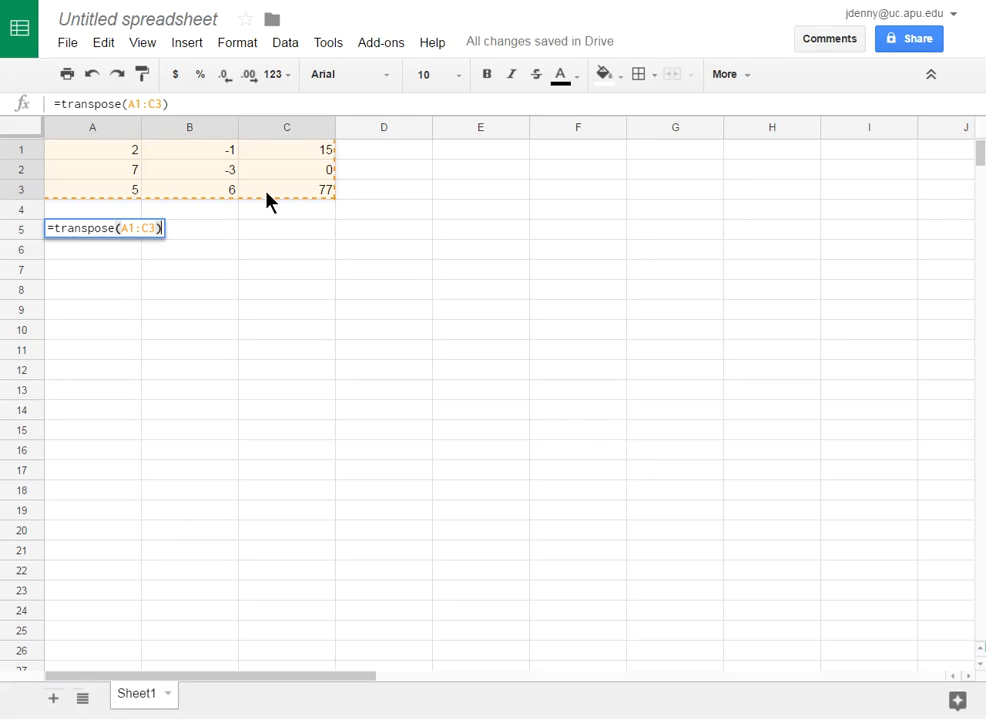
{"action": "key", "text": "Return"}
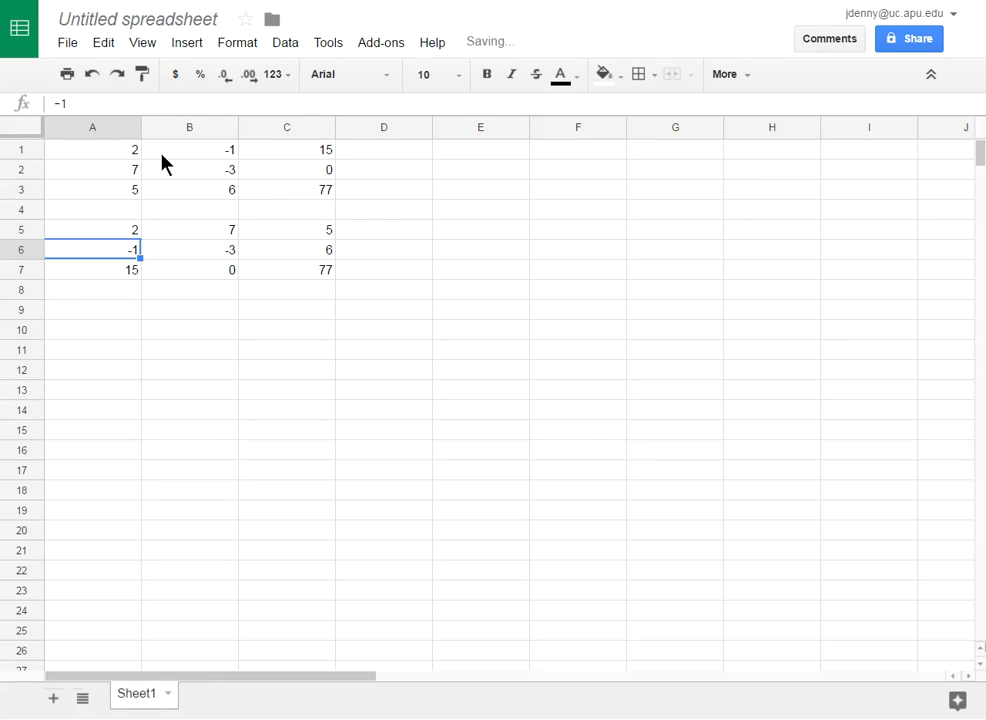